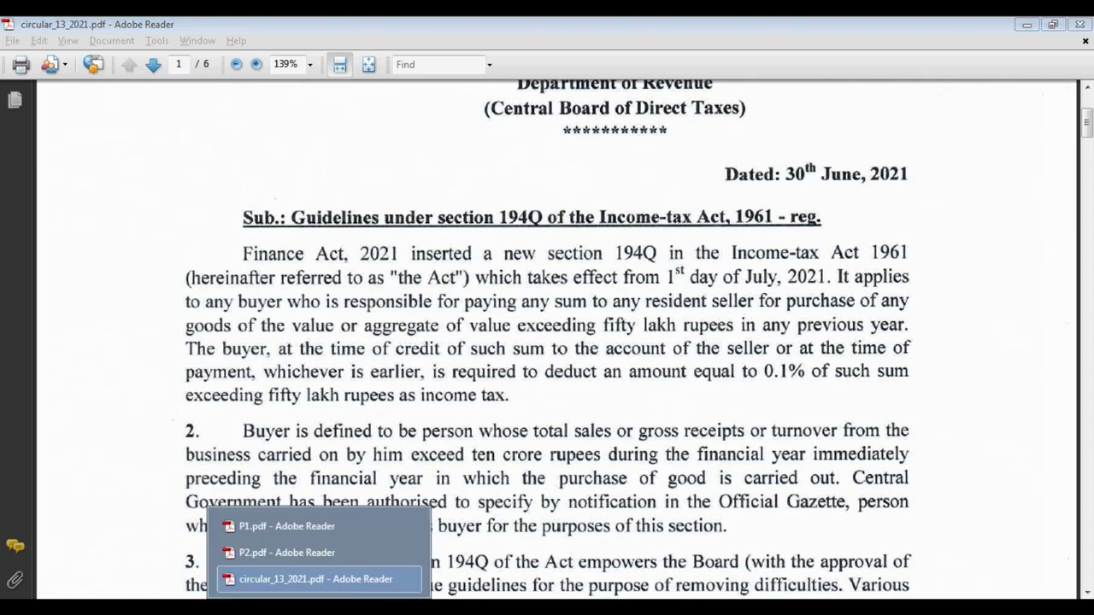
# Review purchase invoice 1451 in P1.pdf and the purchase, return and TDS calculations in the Excel worksheet, and switch to TallyPrime
pyautogui.click(320, 604)
pyautogui.click(288, 527)
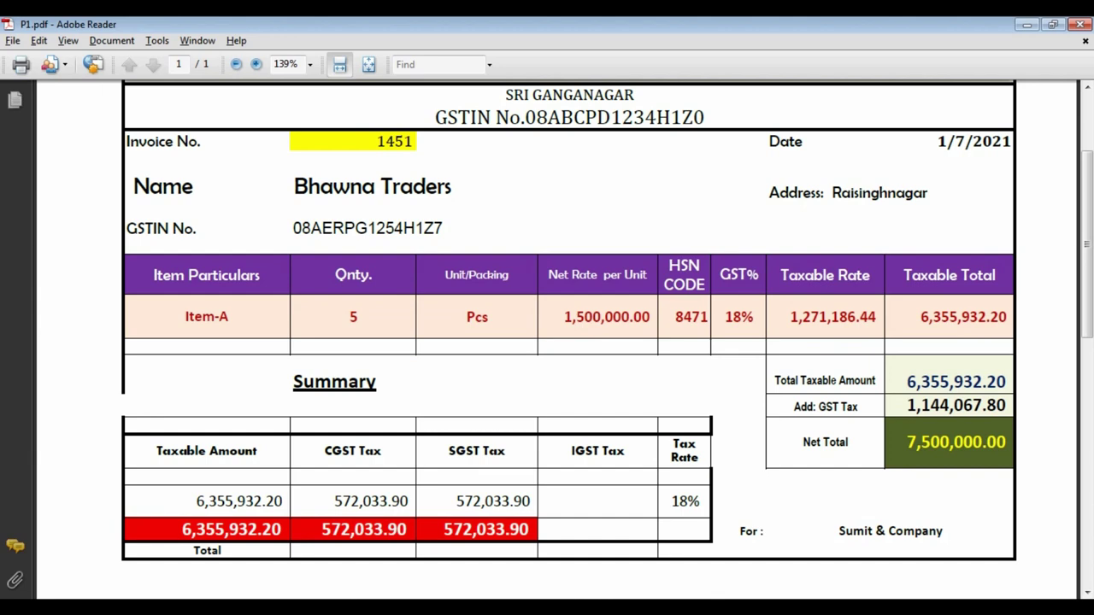
pyautogui.click(369, 605)
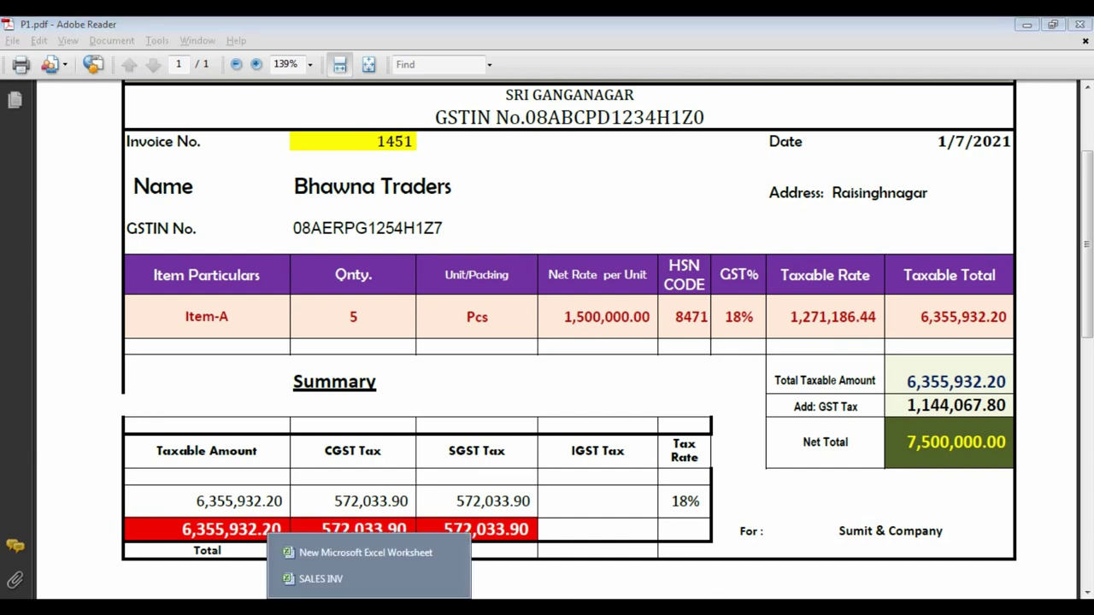
pyautogui.click(331, 554)
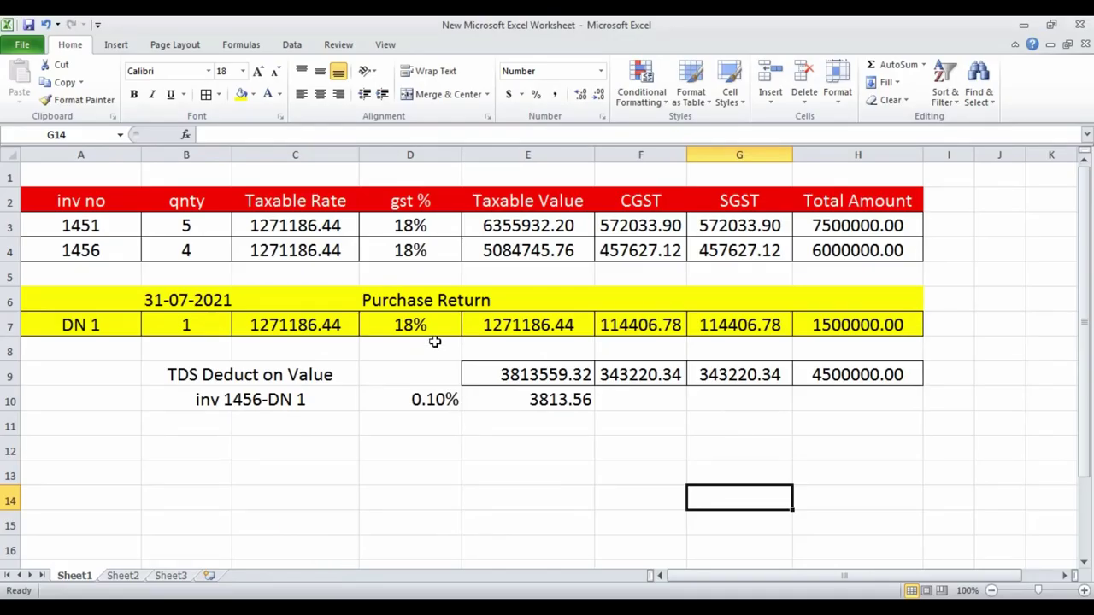
pyautogui.hotkey('alt', 'Tab')
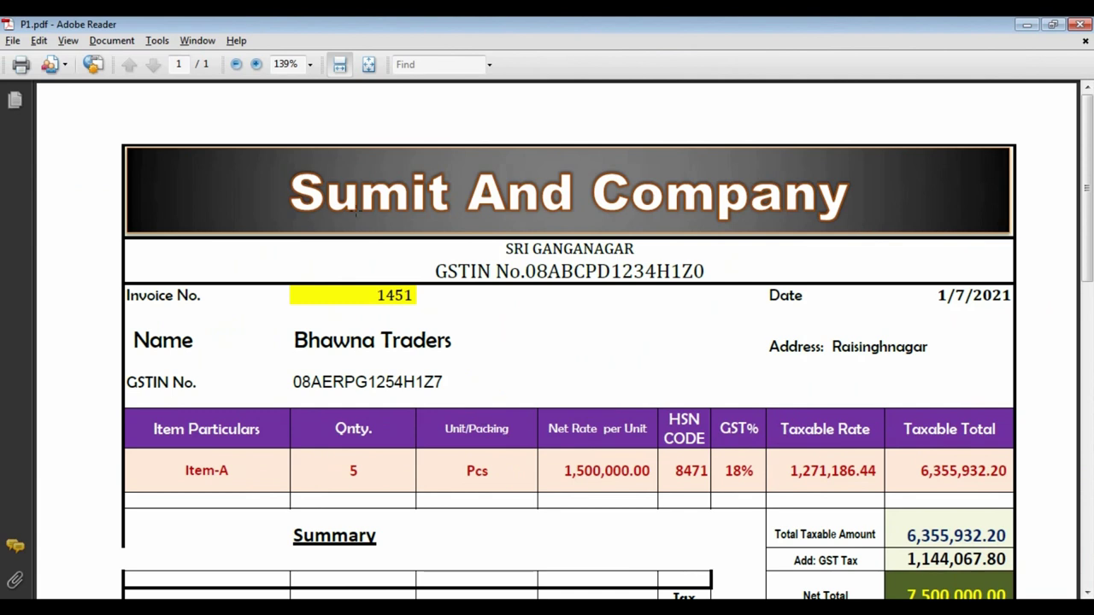
pyautogui.scroll(-2, 355, 214)
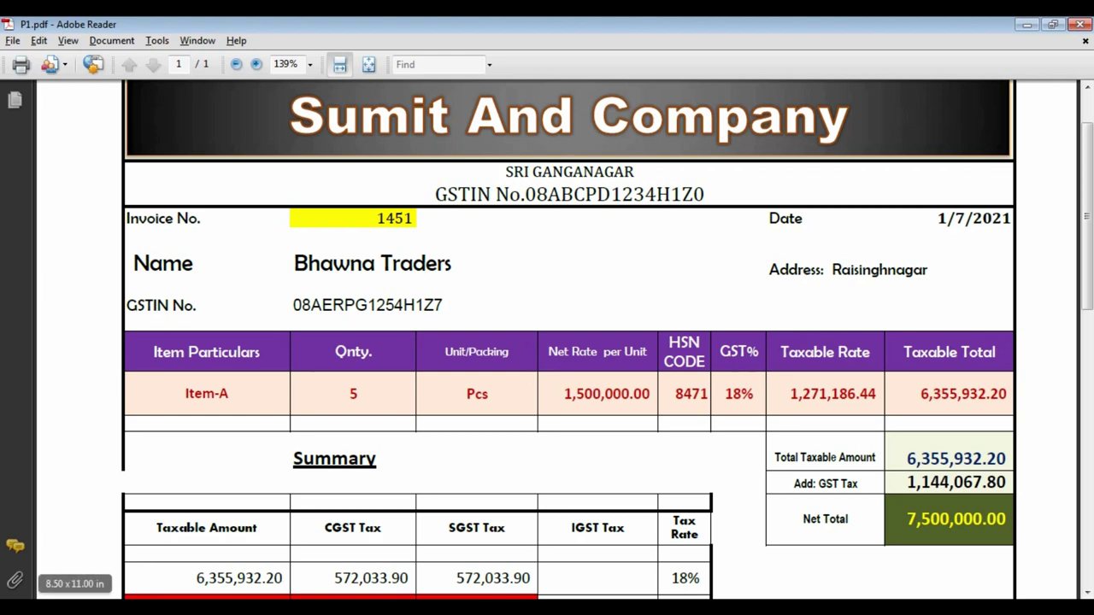
pyautogui.hotkey('alt', 'Tab')
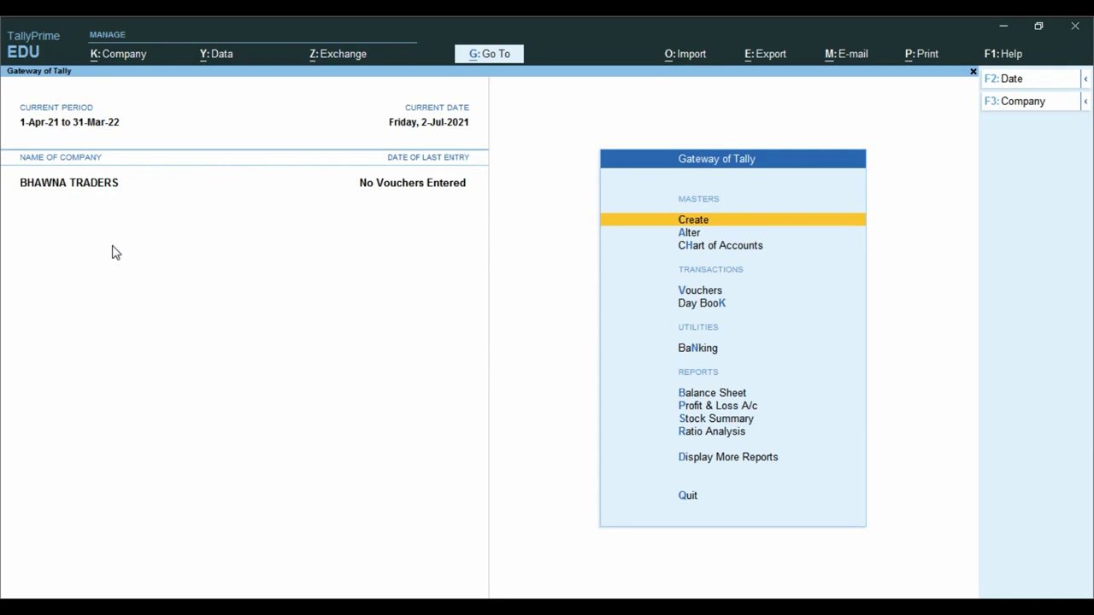
pyautogui.press('Down')
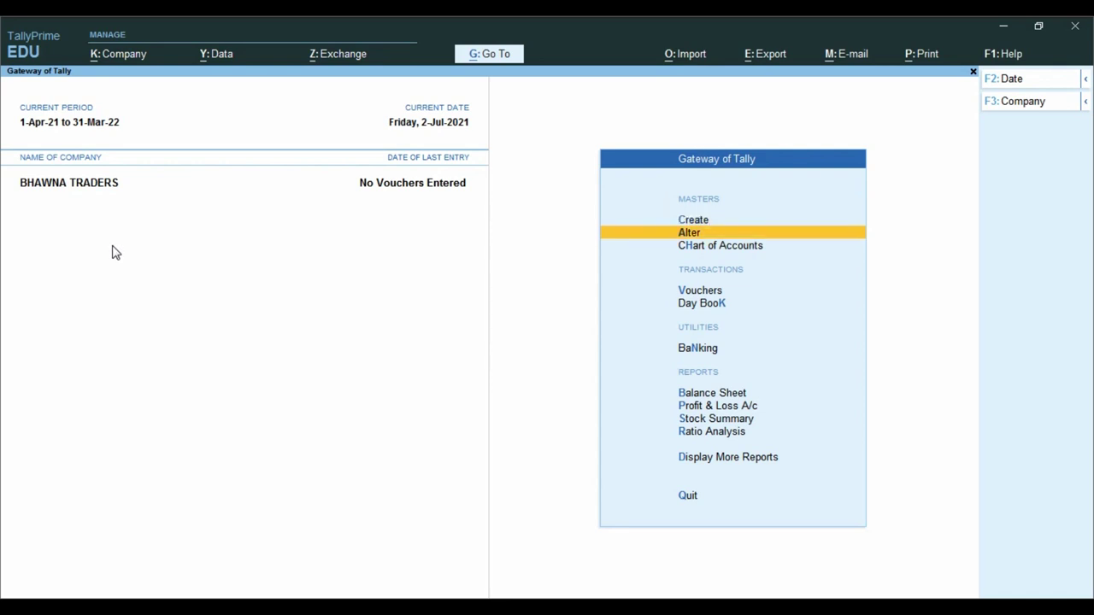
pyautogui.press('Up')
pyautogui.press('Return')
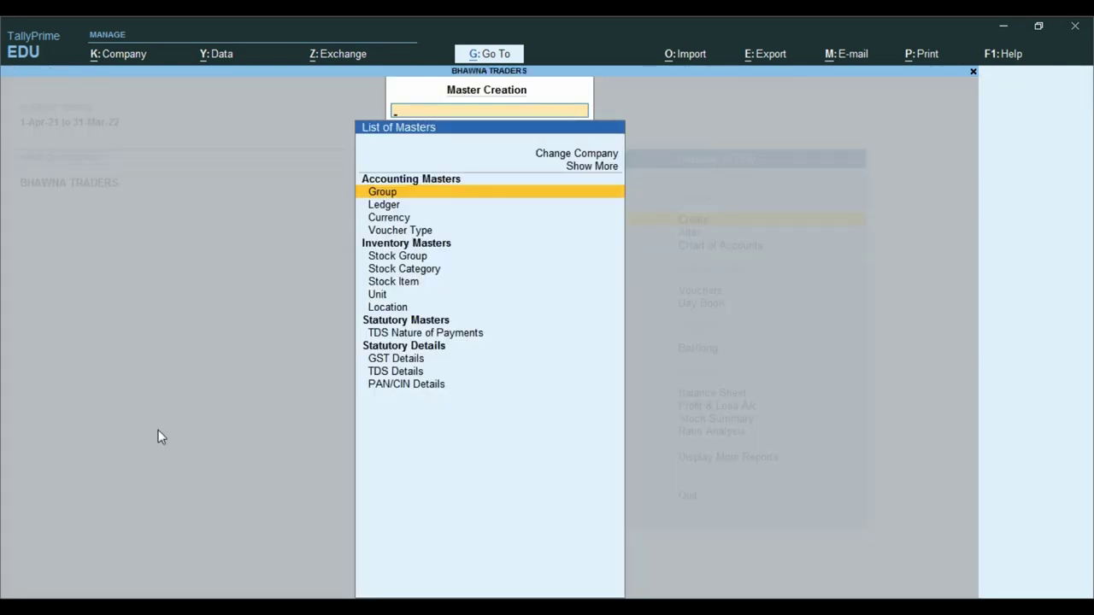
pyautogui.press('Escape')
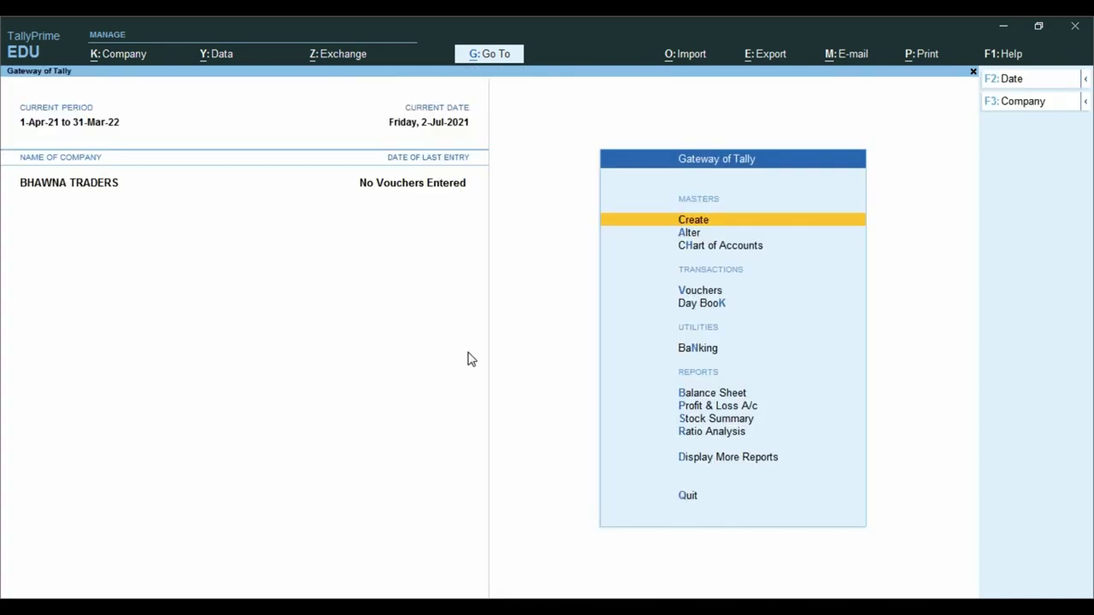
# Open the company features of Bhawna Traders and keep TDS enabled to reach the TDS deductor details
pyautogui.click(134, 60)
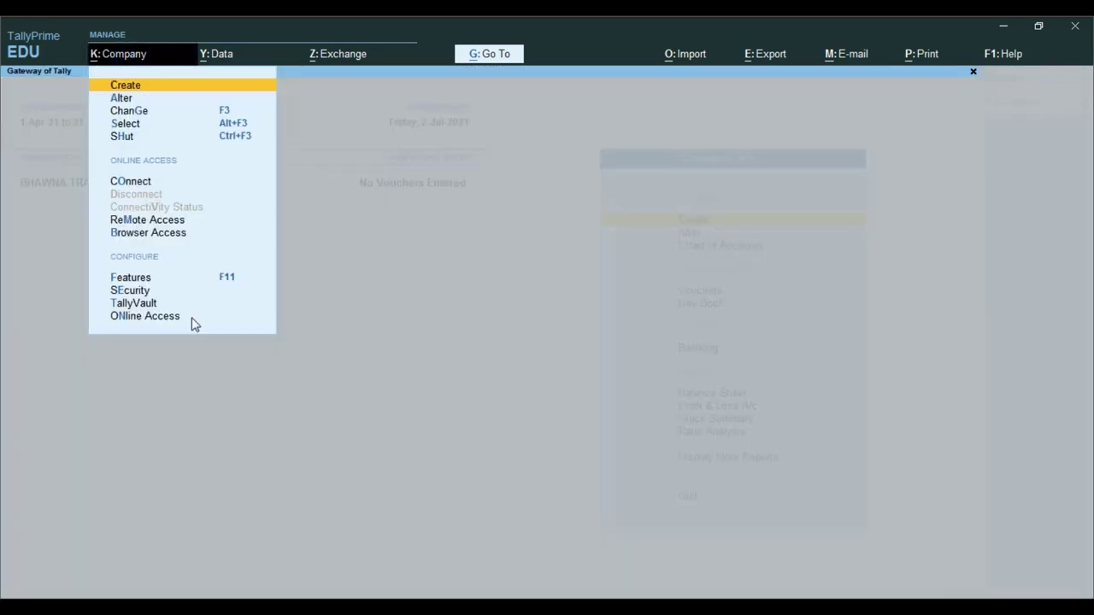
pyautogui.click(215, 276)
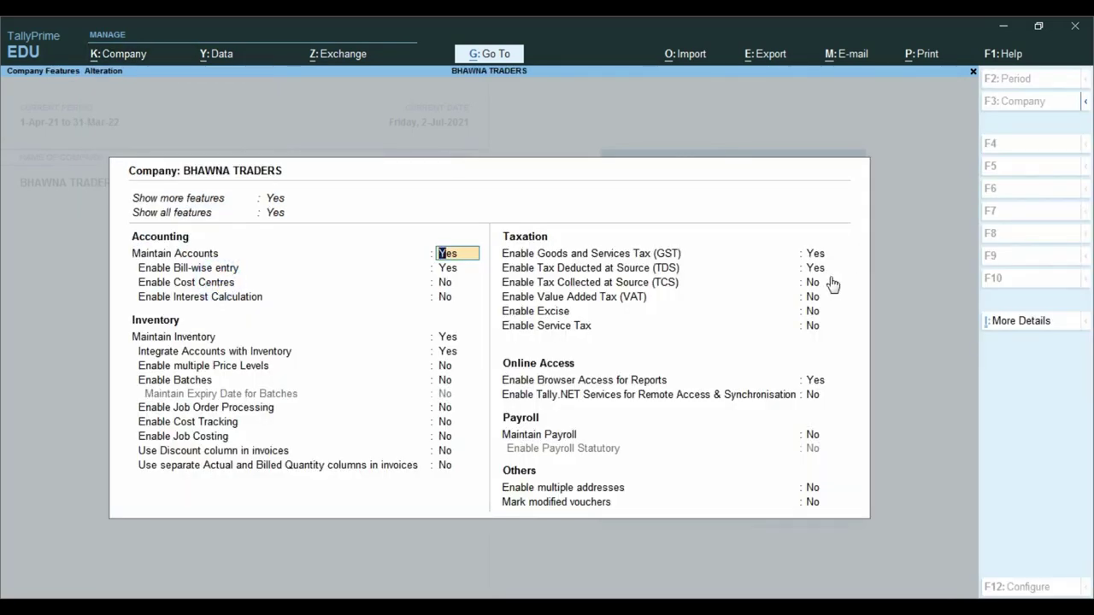
pyautogui.press('ctrl')
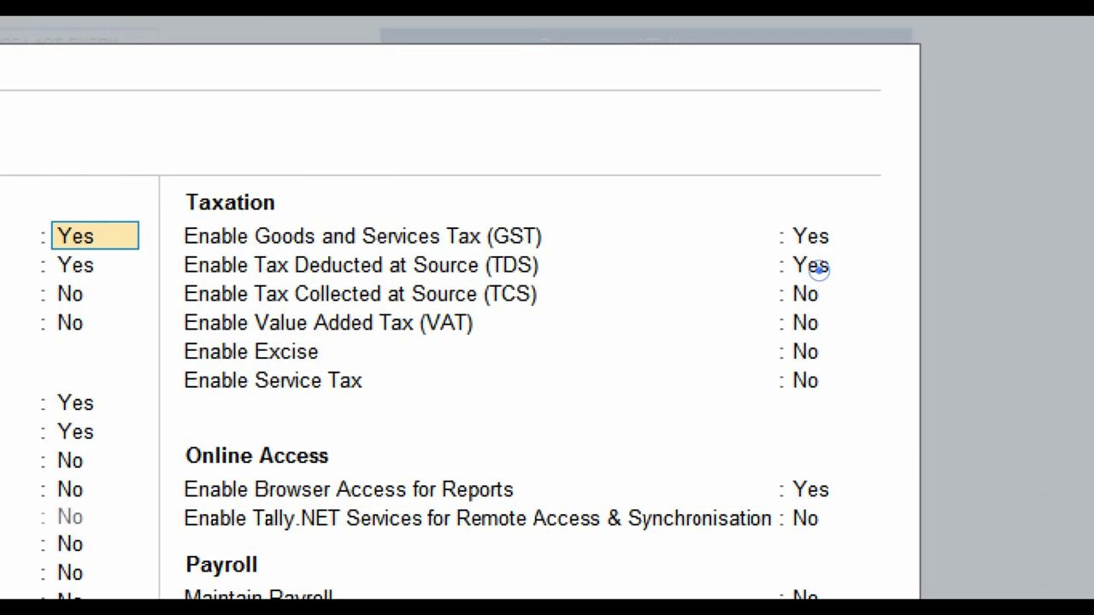
pyautogui.moveTo(773, 206)
pyautogui.mouseDown()
pyautogui.moveTo(774, 225)
pyautogui.moveTo(846, 279)
pyautogui.mouseUp()
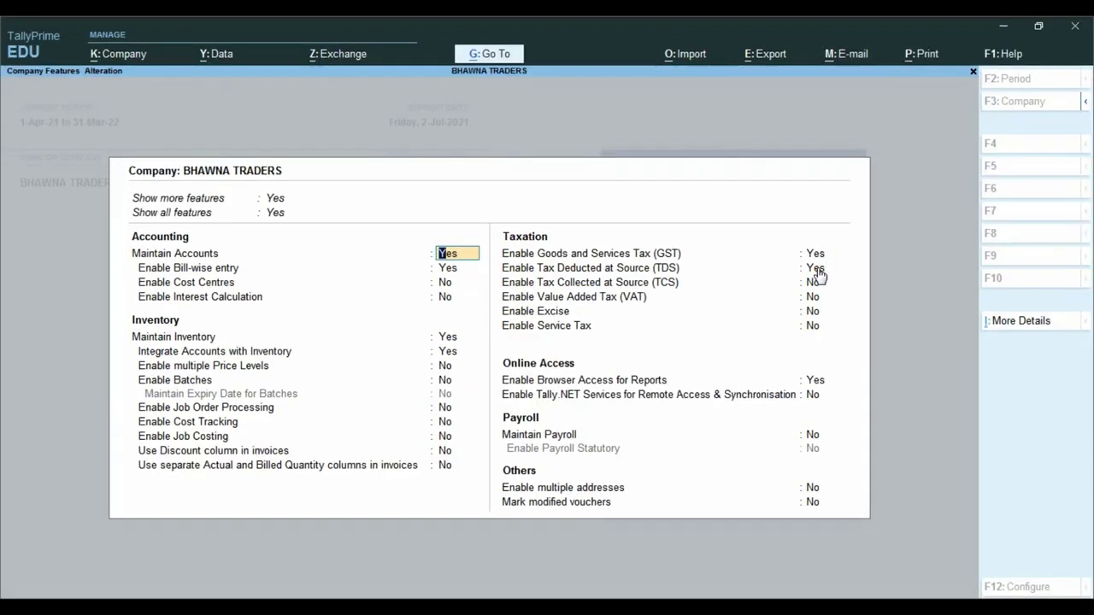
pyautogui.click(810, 265)
pyautogui.press('Return')
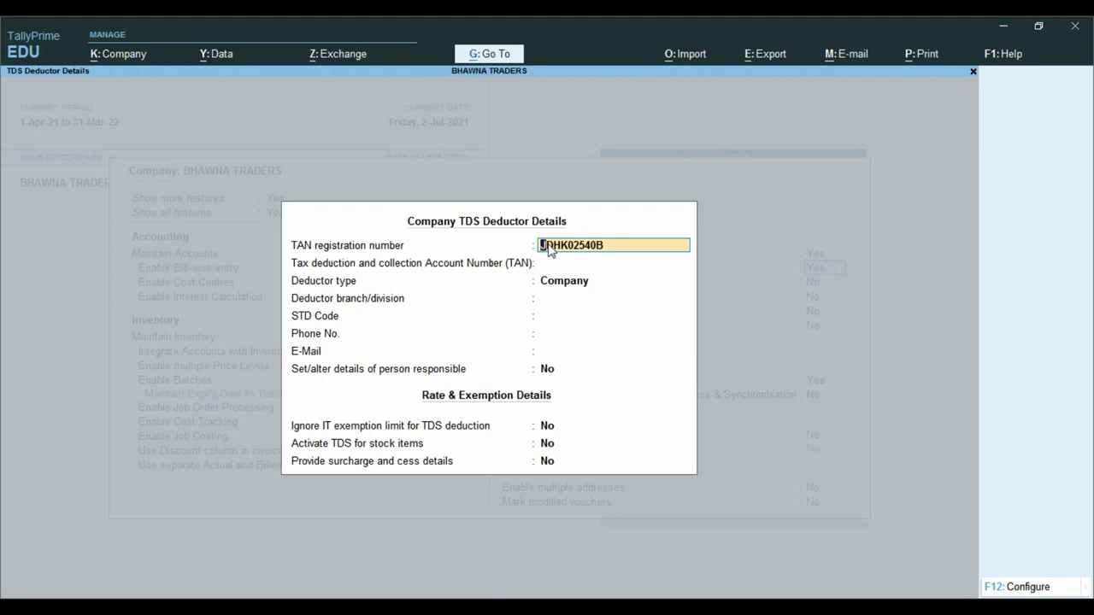
# Set the company's TDS deductor type to Individual/HUF and leave the branch, STD code, phone and e-mail blank
pyautogui.click(564, 285)
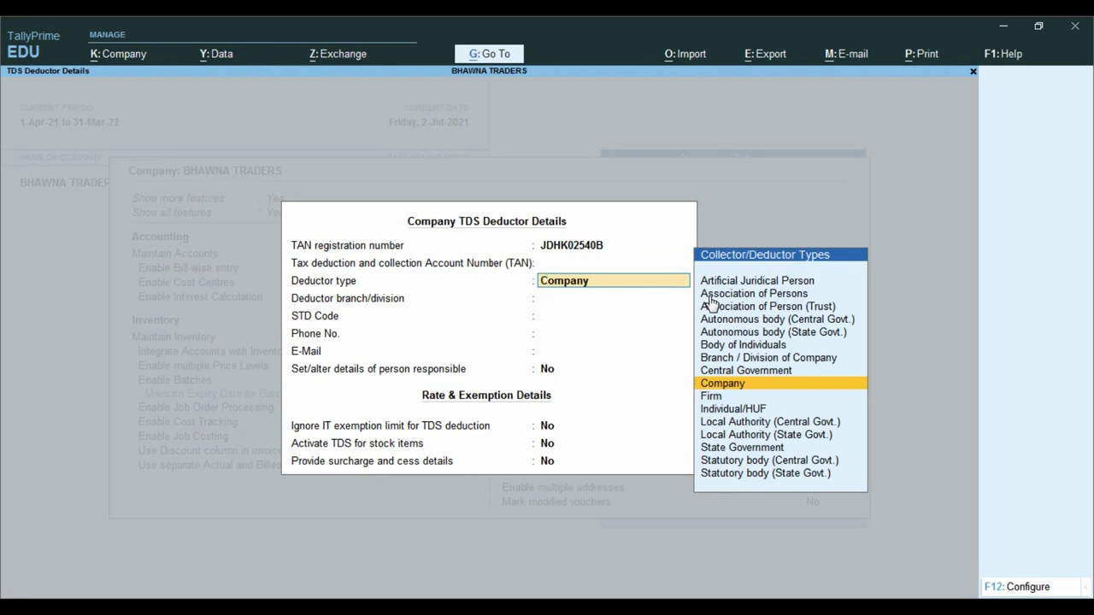
pyautogui.press('Down')
pyautogui.press('Down')
pyautogui.press('Return')
pyautogui.press('Return')
pyautogui.press('Return')
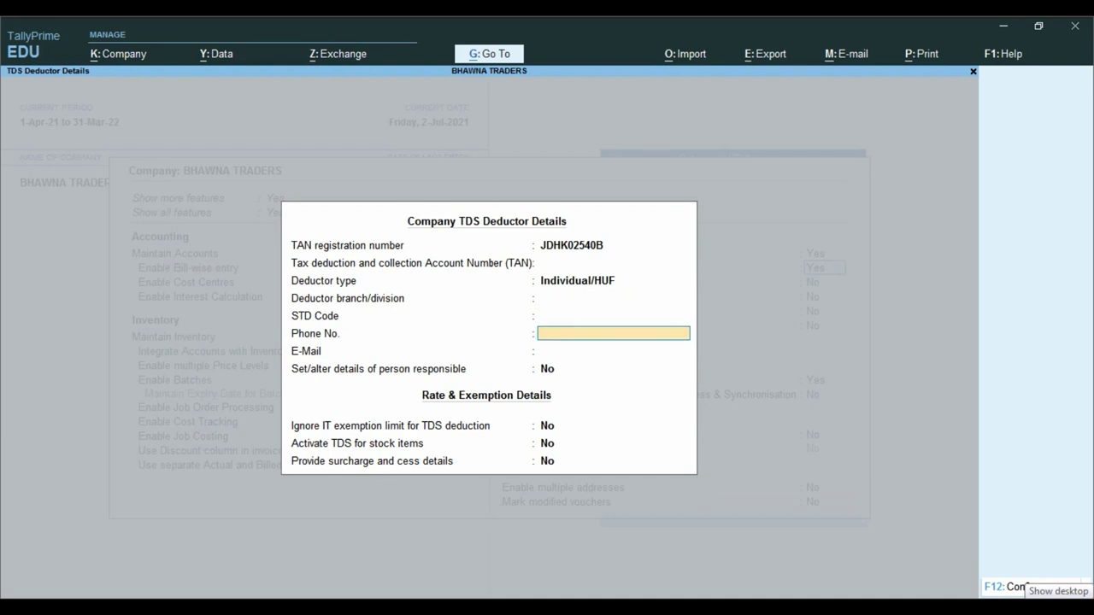
pyautogui.press('Return')
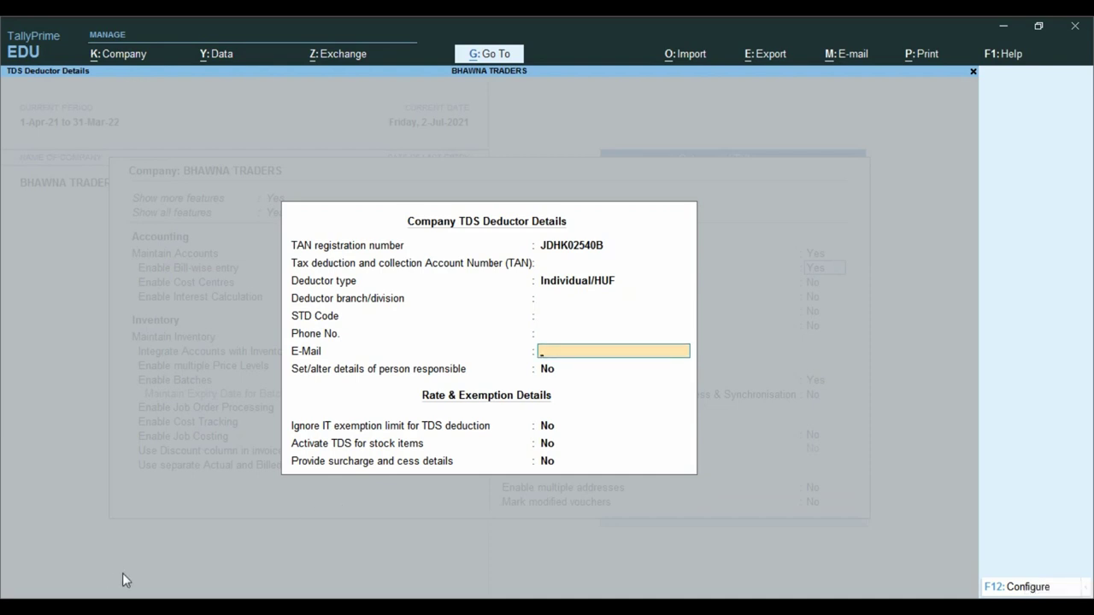
pyautogui.press('Return')
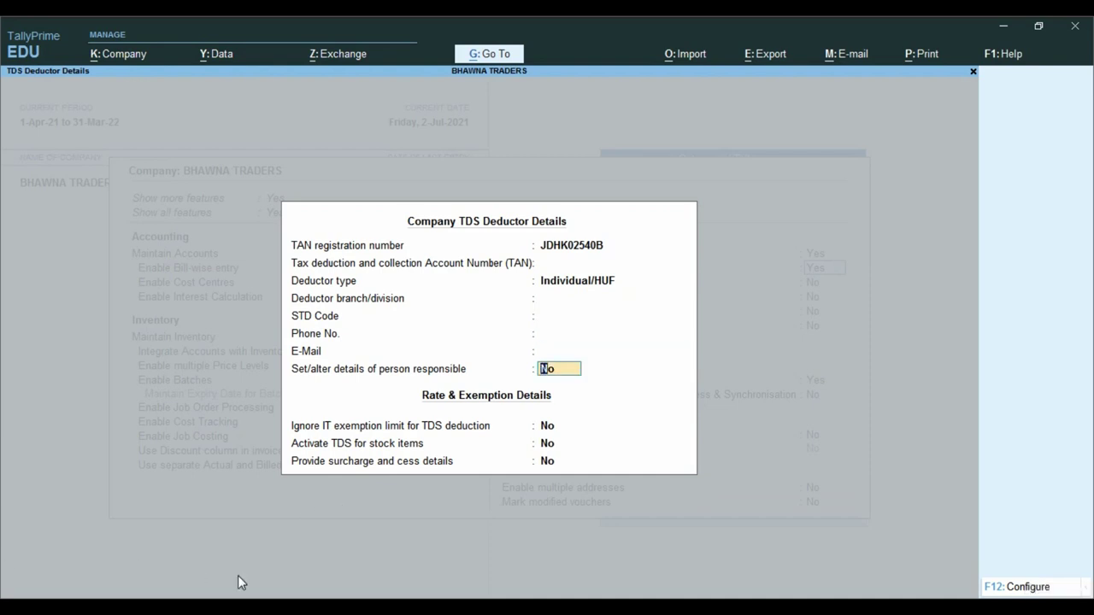
# Open the responsible person's details, leave them without entries, and save the TDS deductor details and company features
pyautogui.write('y')
pyautogui.press('Return')
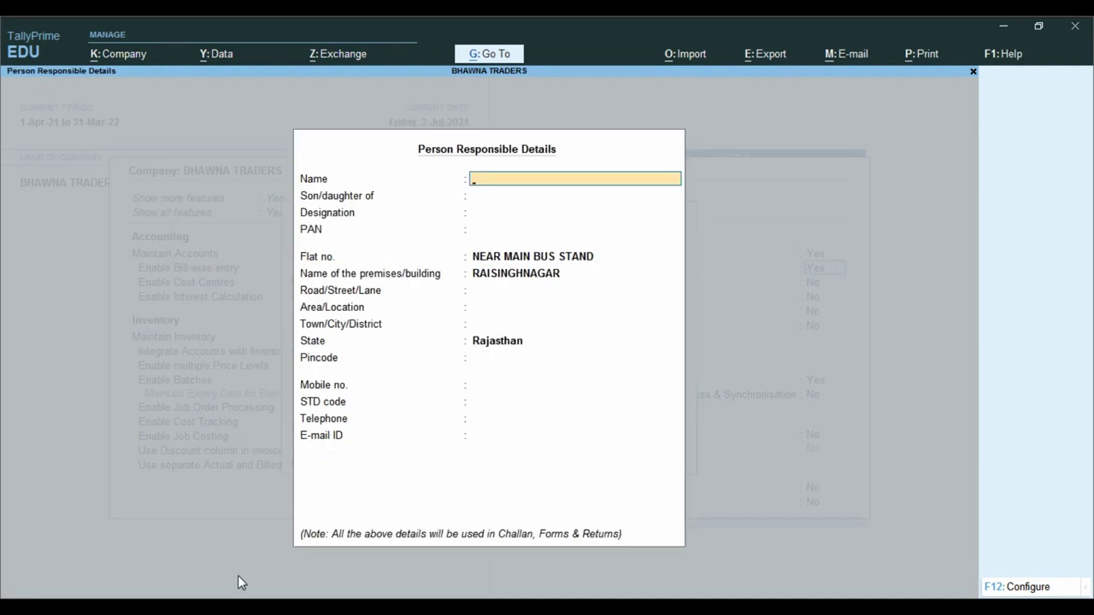
pyautogui.press('Escape')
pyautogui.press('y')
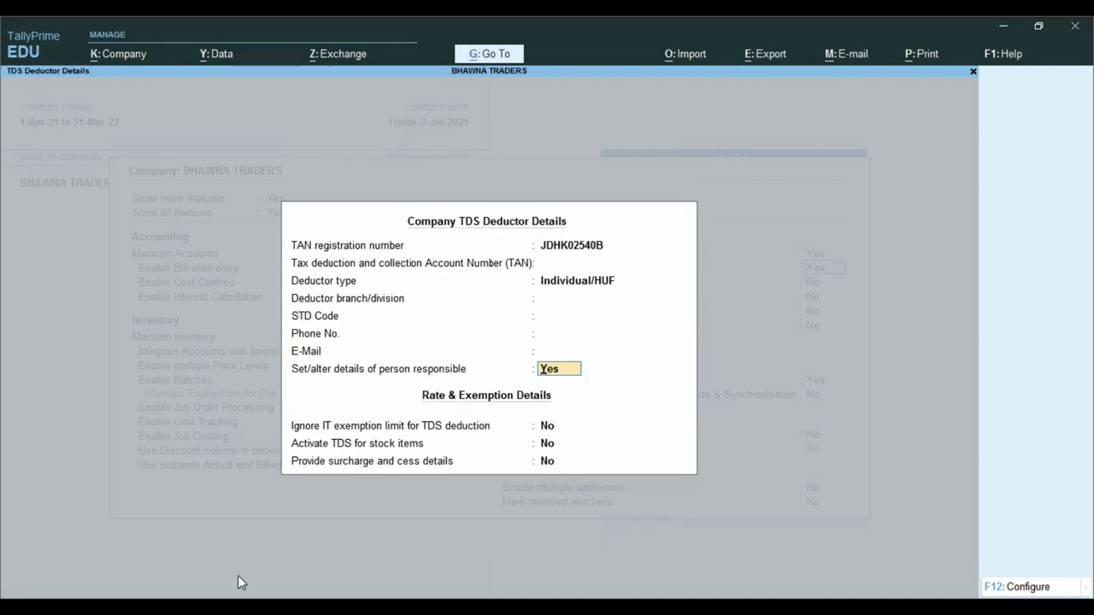
pyautogui.hotkey('ctrl', 'a')
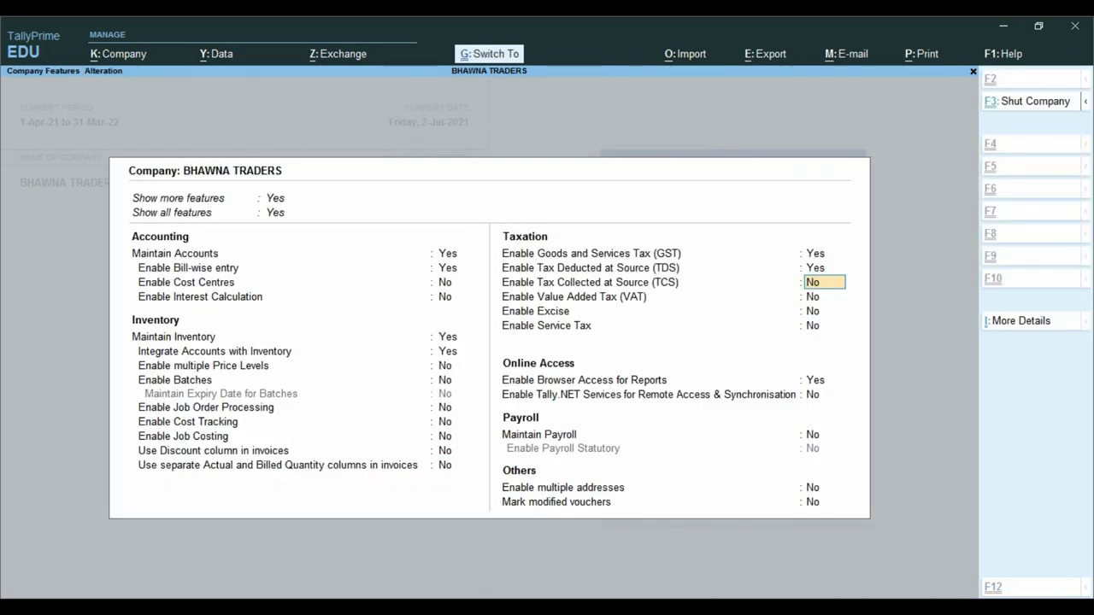
pyautogui.hotkey('ctrl', 'a')
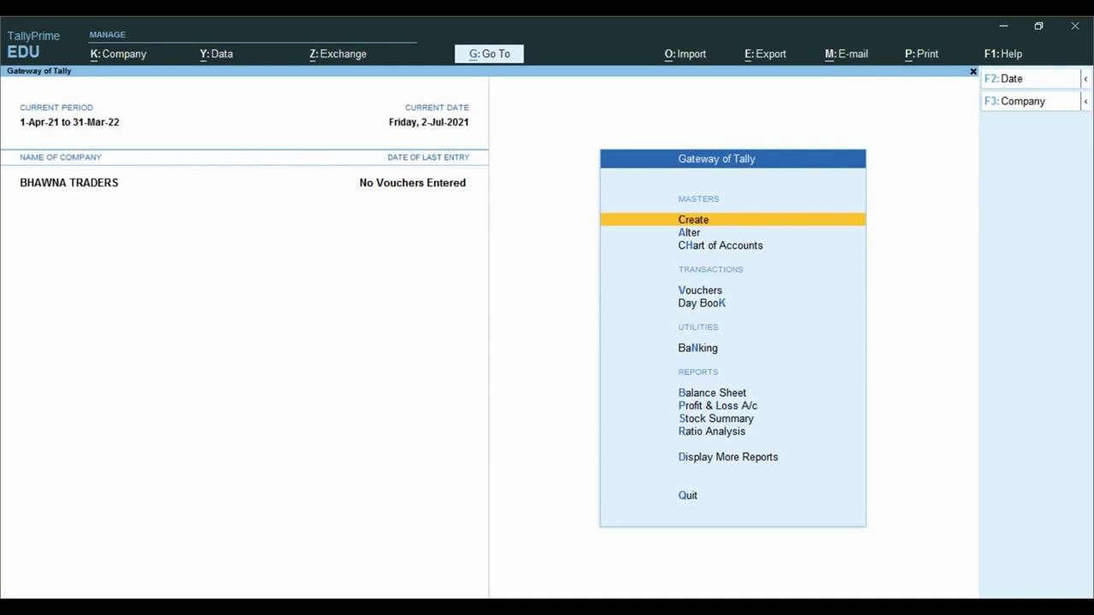
pyautogui.press('Down')
pyautogui.press('Up')
pyautogui.press('Return')
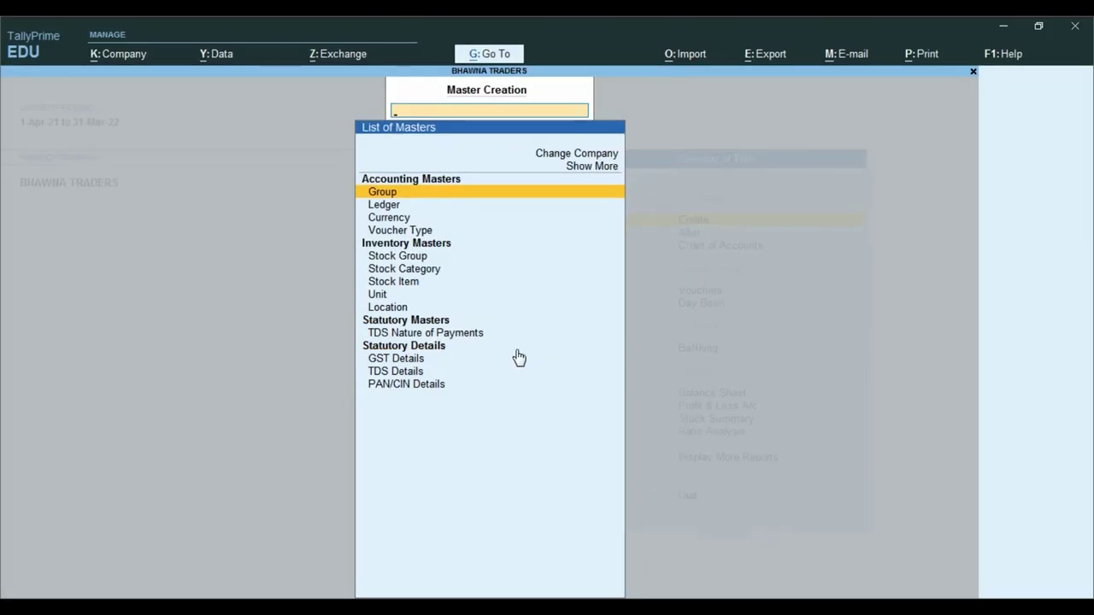
pyautogui.press('Escape')
# Open the TDS nature of payment master "194Q TDS on Purchase" for alteration
pyautogui.press('Down')
pyautogui.press('Return')
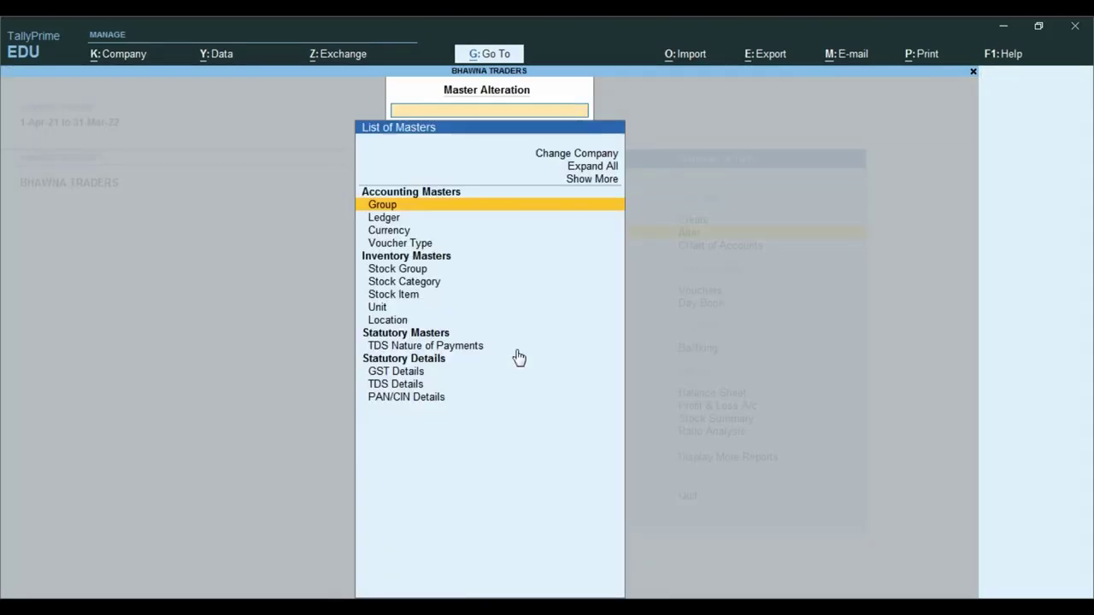
pyautogui.press('Down')
pyautogui.press('Down')
pyautogui.press('Down')
pyautogui.press('Down')
pyautogui.press('Down')
pyautogui.press('Down')
pyautogui.press('Down')
pyautogui.press('Down')
pyautogui.press('Down')
pyautogui.press('Down')
pyautogui.press('Down')
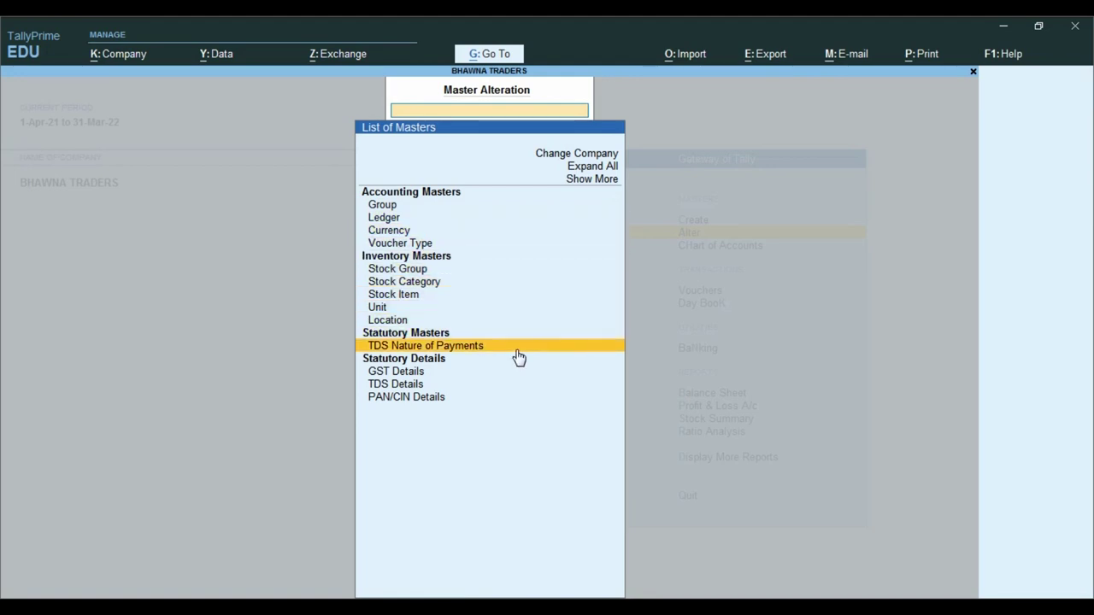
pyautogui.press('Return')
pyautogui.press('Return')
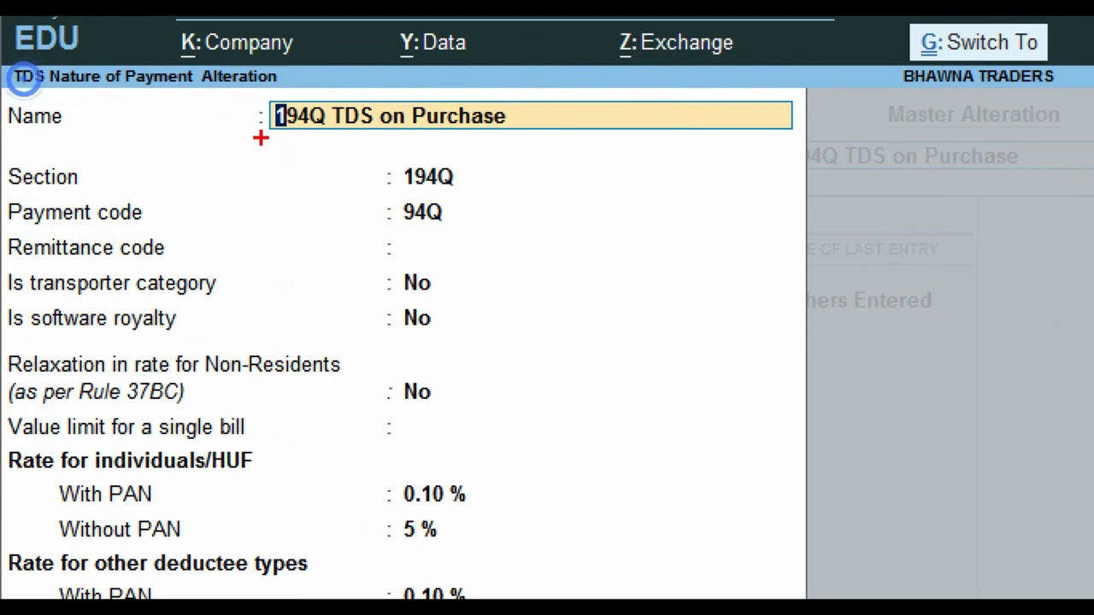
# Examine the 194Q master's name, section, payment code, PAN-based rates and threshold limit, and return to the Gateway of Tally without saving
pyautogui.moveTo(275, 120)
pyautogui.mouseDown()
pyautogui.moveTo(556, 161)
pyautogui.moveTo(637, 148)
pyautogui.mouseUp()
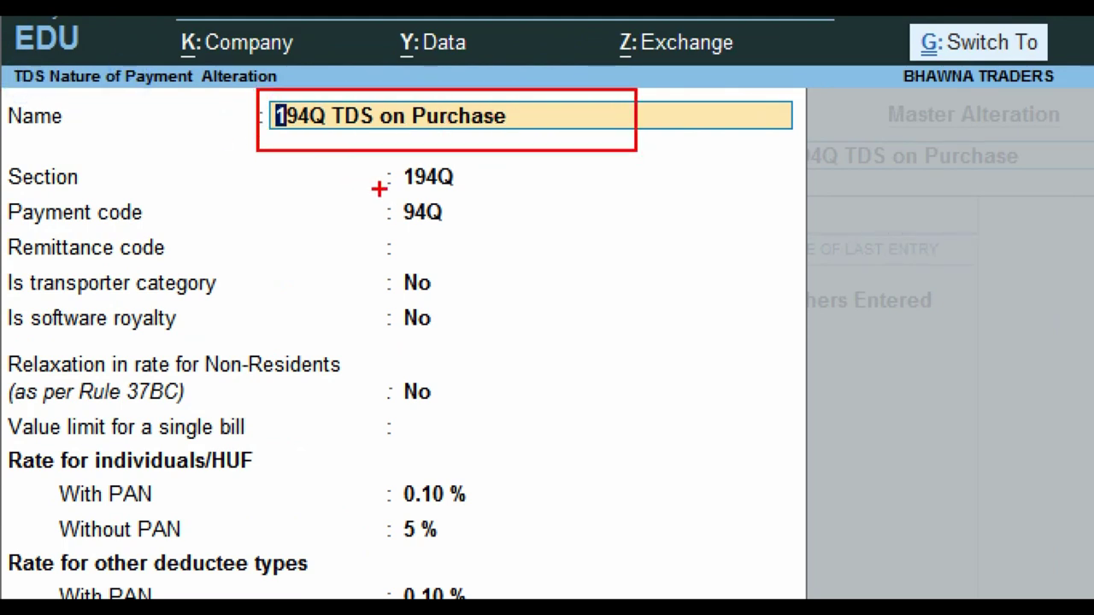
pyautogui.moveTo(385, 157); pyautogui.dragTo(489, 193)
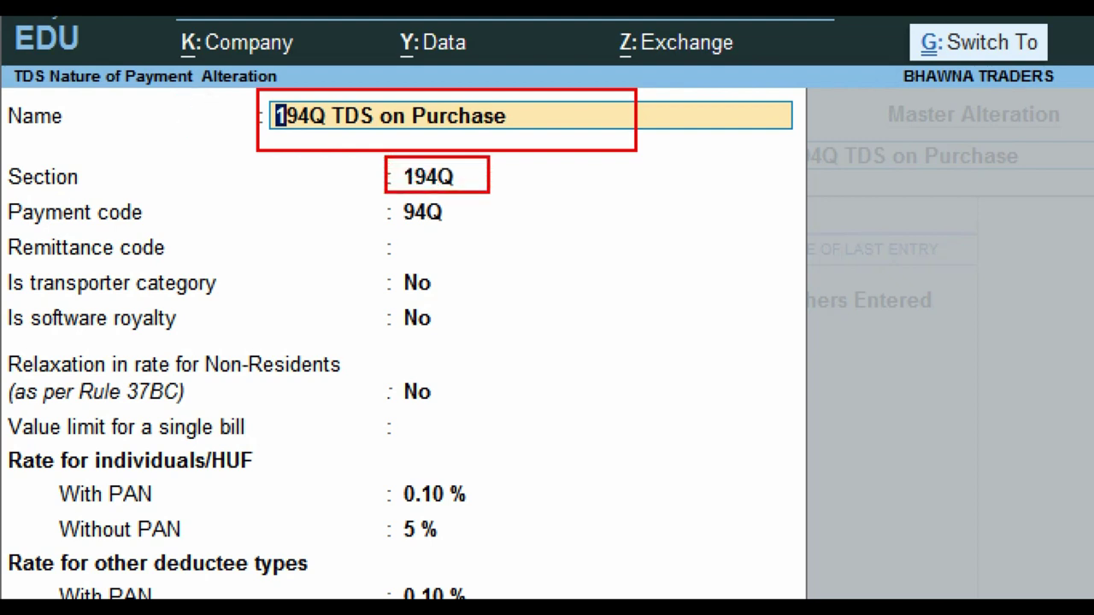
pyautogui.moveTo(373, 198); pyautogui.dragTo(471, 230)
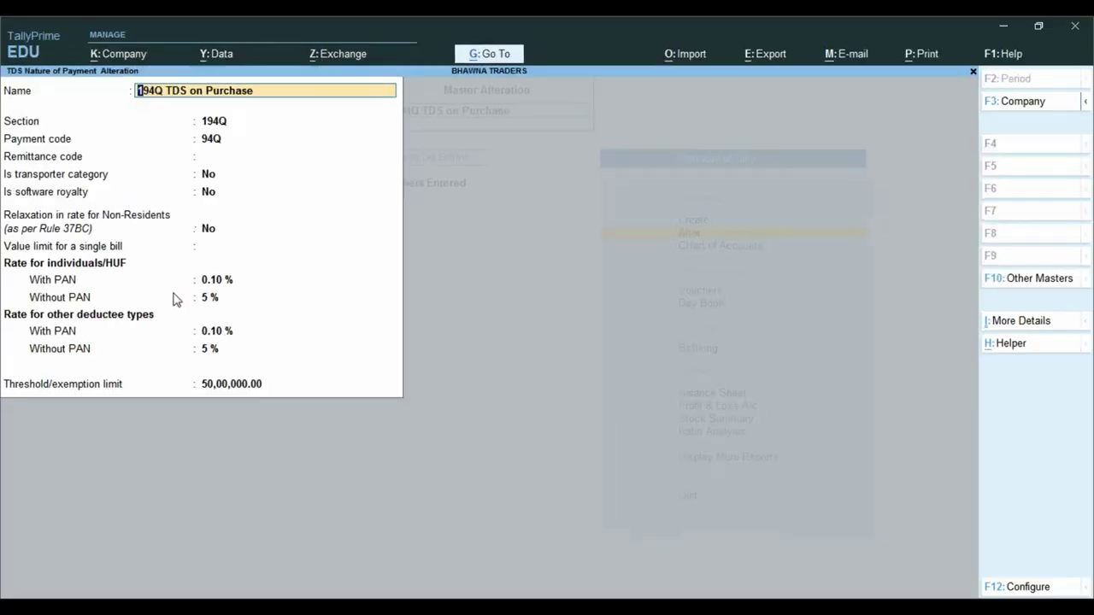
pyautogui.hotkey('ctrl', '1')
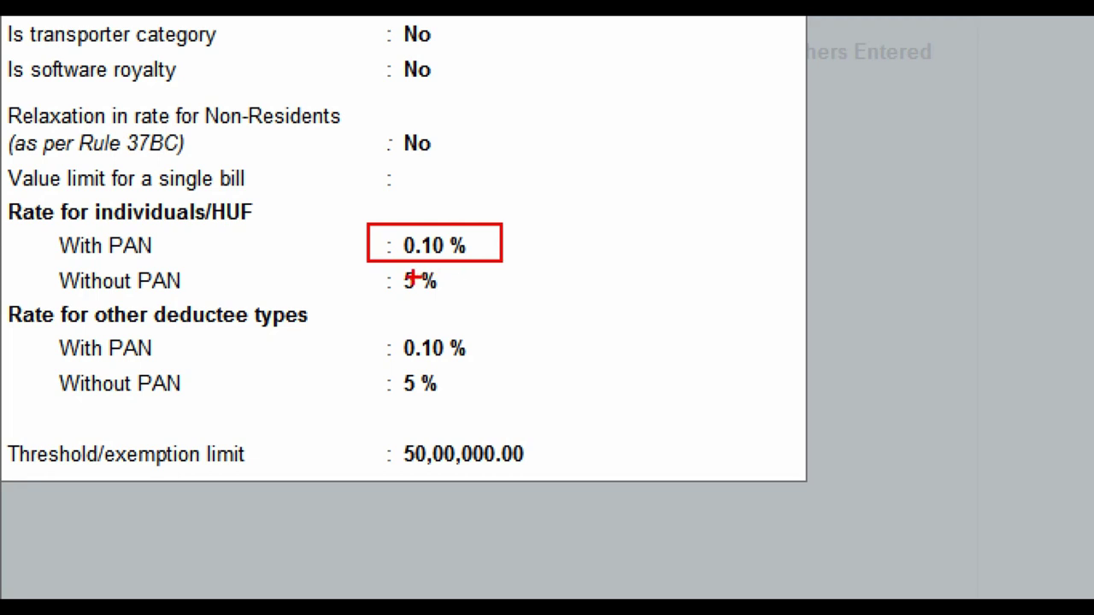
pyautogui.moveTo(390, 265); pyautogui.dragTo(464, 301)
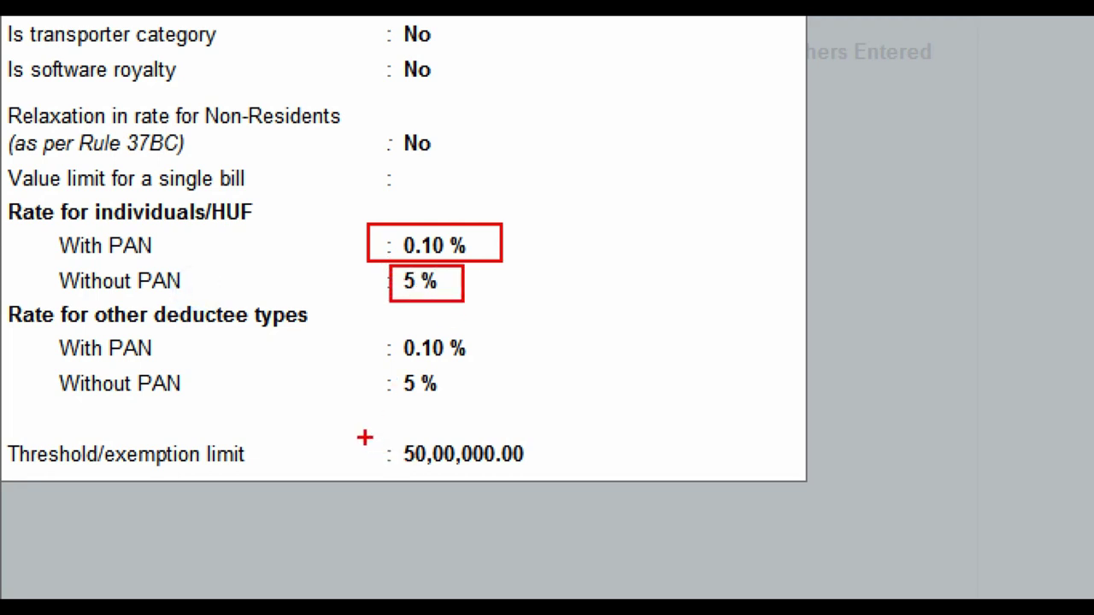
pyautogui.moveTo(363, 434)
pyautogui.mouseDown()
pyautogui.moveTo(495, 478)
pyautogui.moveTo(570, 483)
pyautogui.mouseUp()
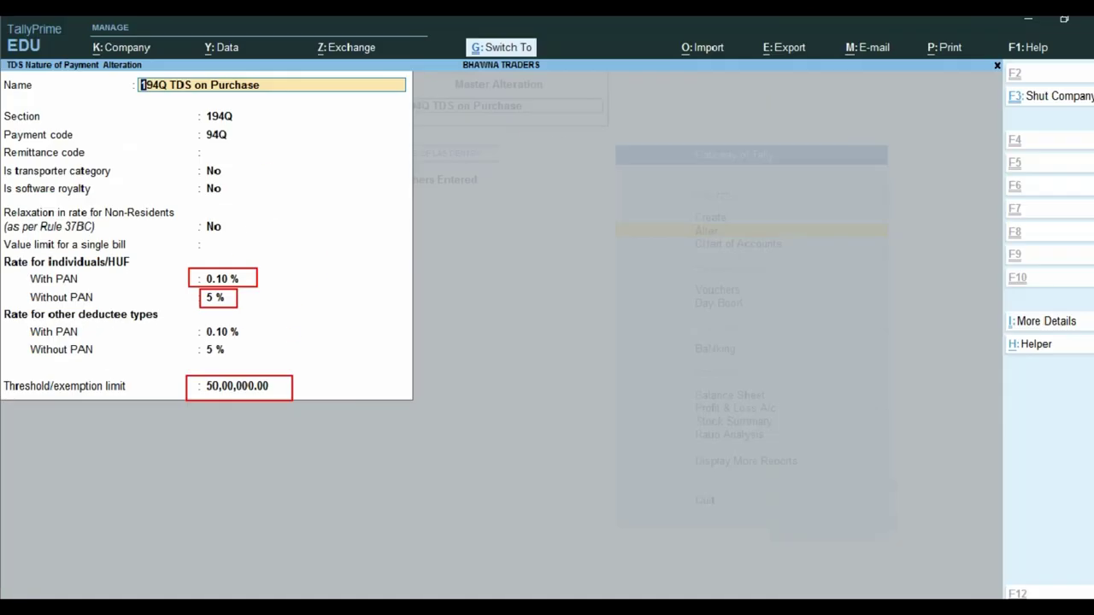
pyautogui.press('Escape')
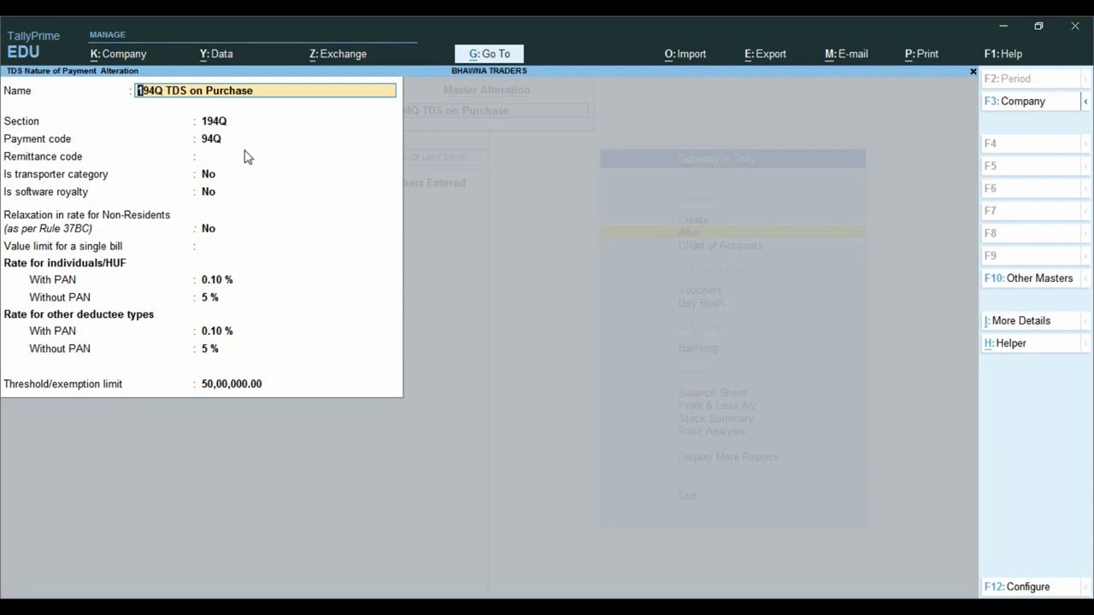
pyautogui.press('BackSpace')
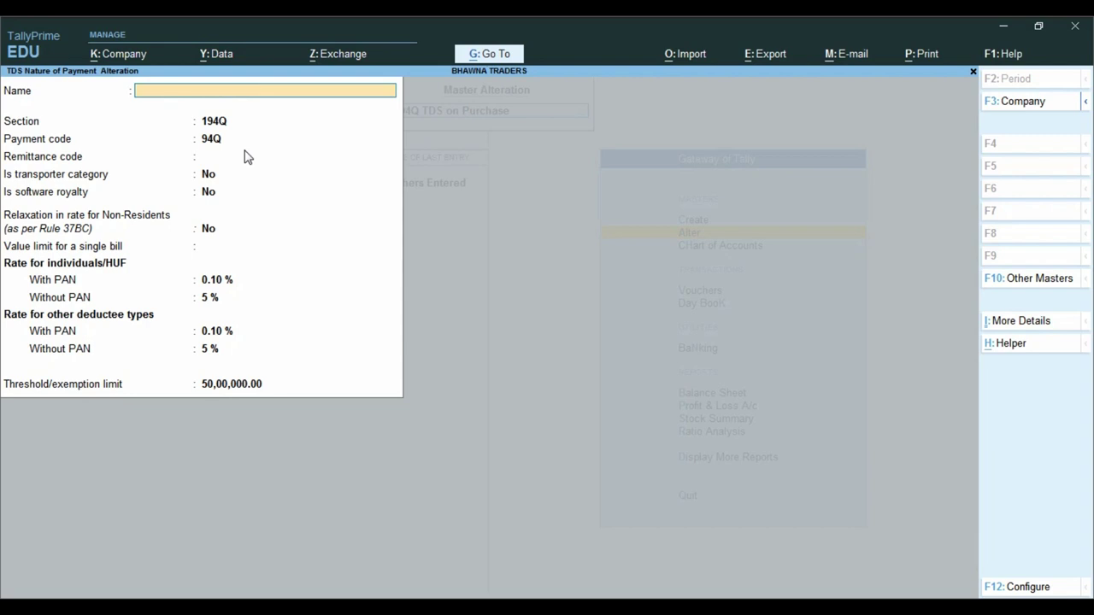
pyautogui.press('Escape')
pyautogui.press('Return')
pyautogui.press('Escape')
pyautogui.press('Escape')
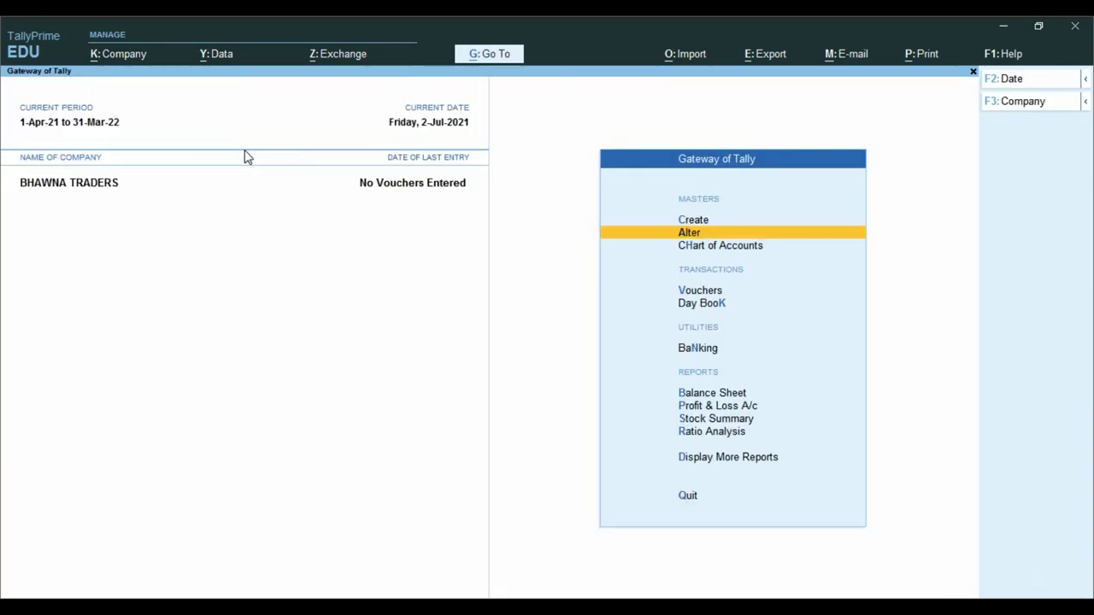
# Open the supplier ledger "Sumit and Company" for alteration
pyautogui.press('Return')
pyautogui.press('Down')
pyautogui.press('Return')
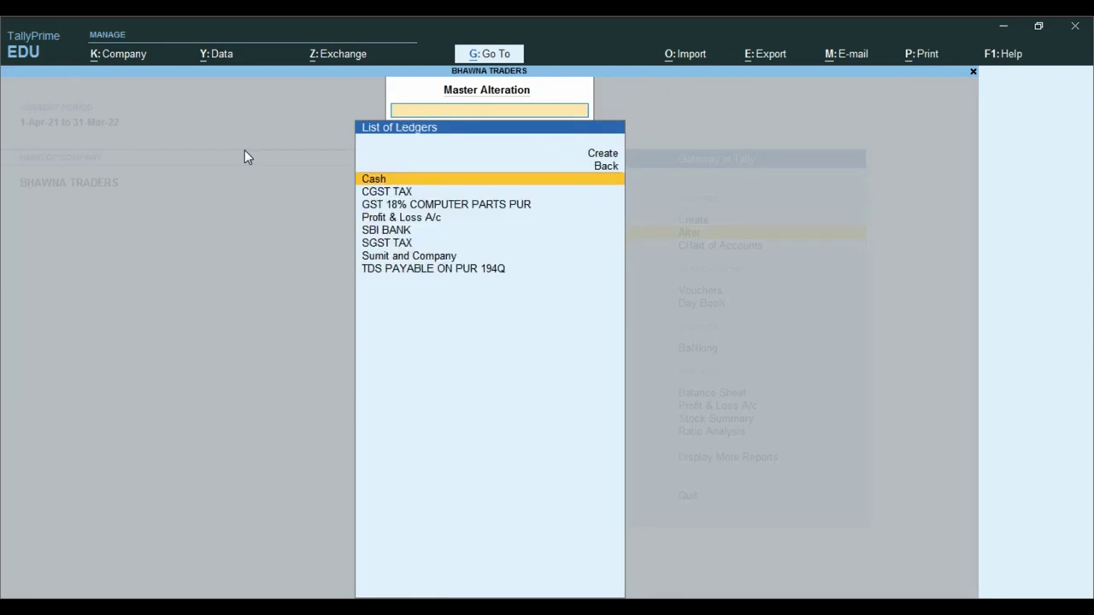
pyautogui.press('Down')
pyautogui.press('Down')
pyautogui.press('Down')
pyautogui.press('Down')
pyautogui.press('Down')
pyautogui.press('Down')
pyautogui.press('Return')
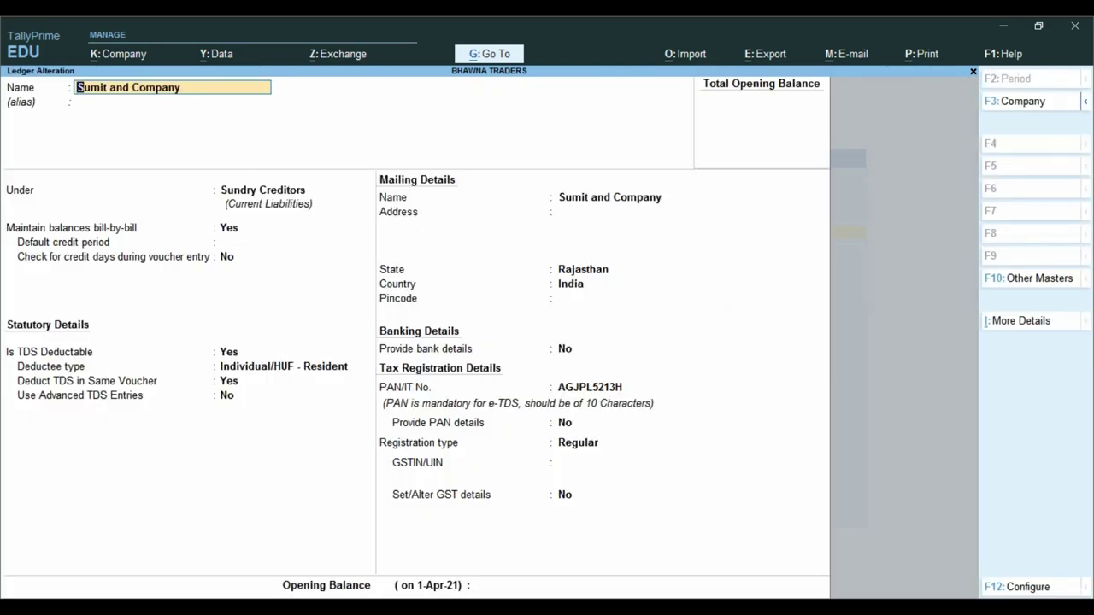
# Check the supplier's invoice P1.pdf in Adobe Reader and examine the ledger's TDS deductible, deductee type, same-voucher and advanced entry settings in TallyPrime
pyautogui.click(295, 526)
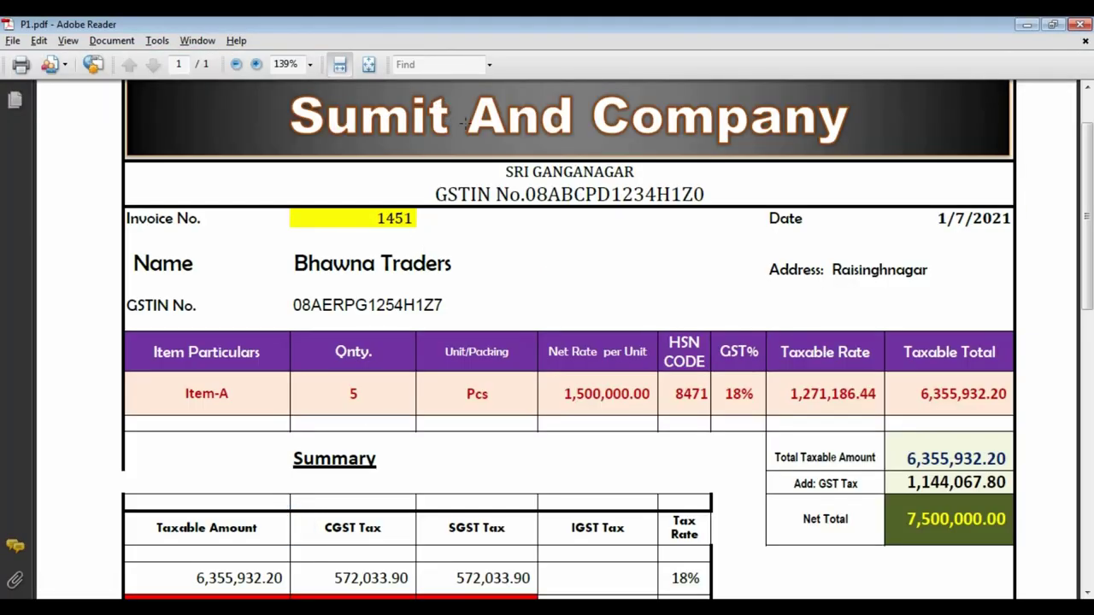
pyautogui.hotkey('alt', 'Tab')
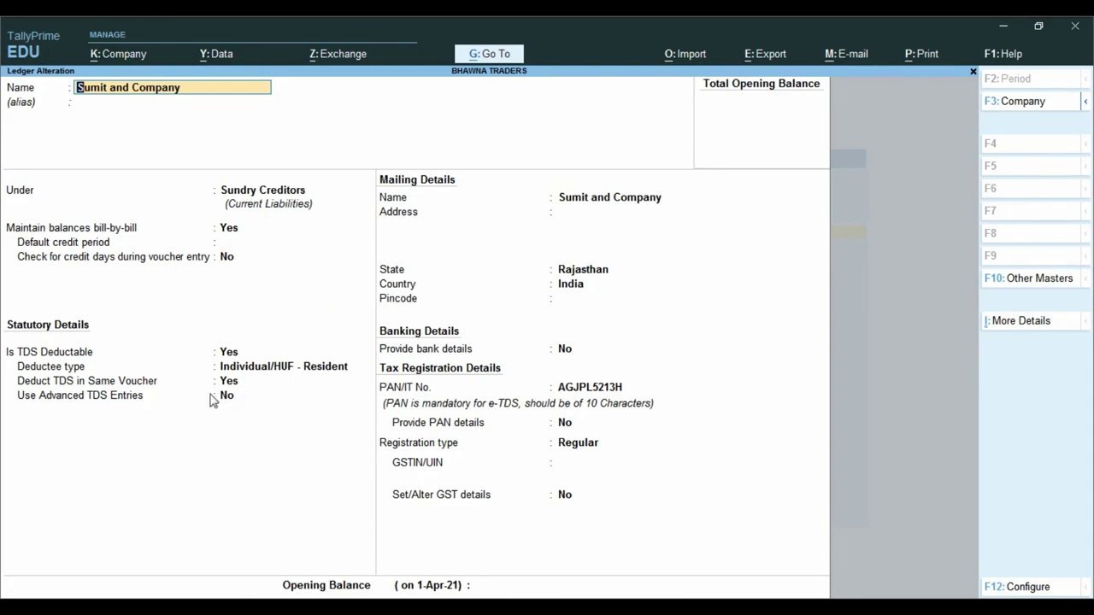
pyautogui.hotkey('ctrl', '1')
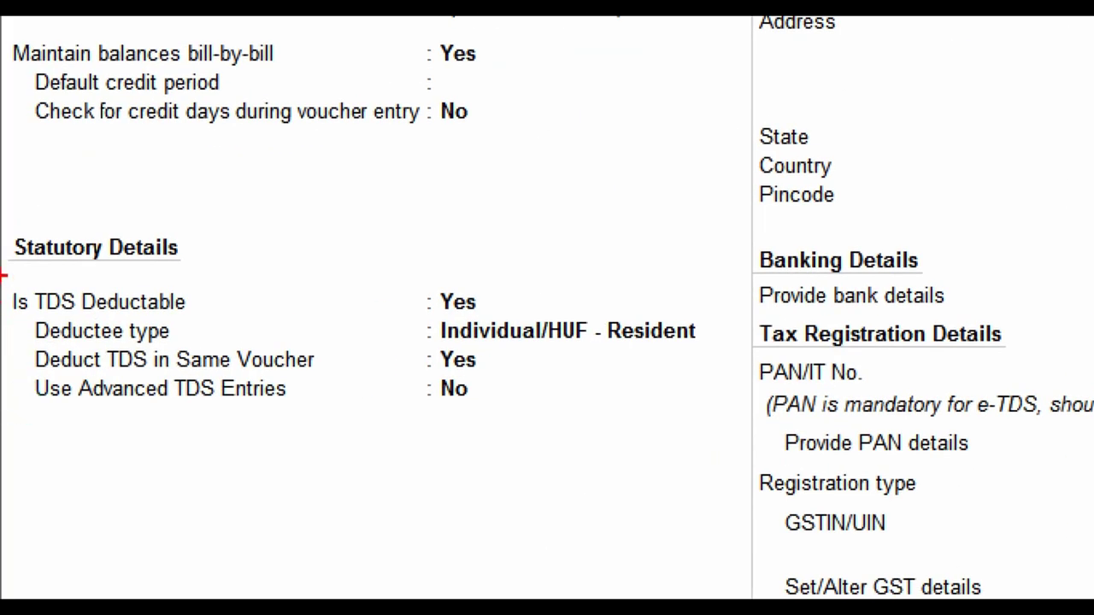
pyautogui.moveTo(2, 275)
pyautogui.mouseDown()
pyautogui.moveTo(219, 459)
pyautogui.moveTo(749, 481)
pyautogui.moveTo(740, 452)
pyautogui.mouseUp()
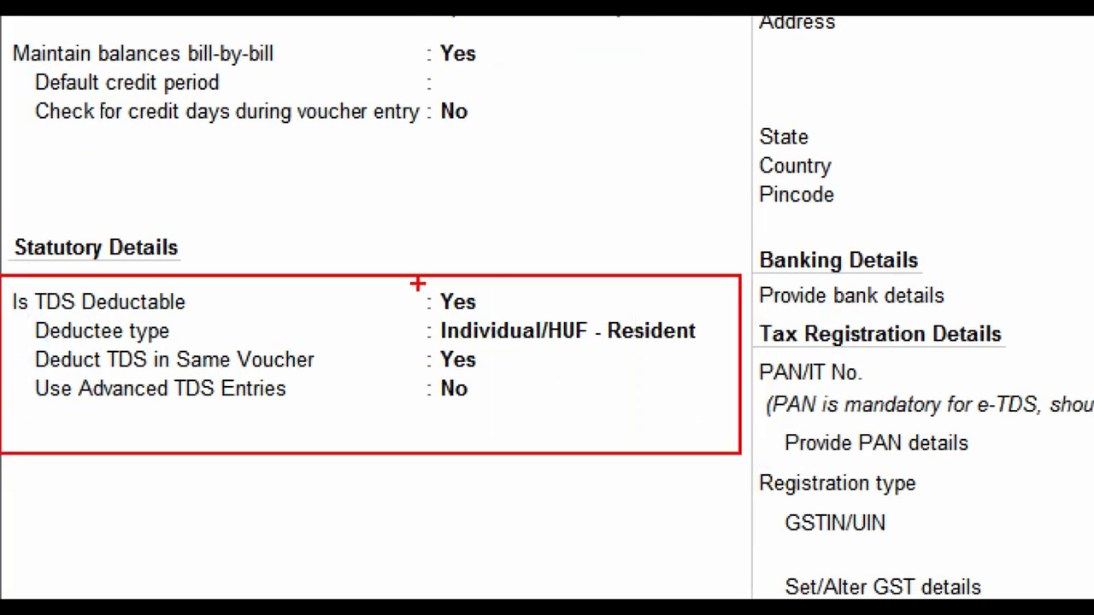
pyautogui.moveTo(416, 283); pyautogui.dragTo(506, 320)
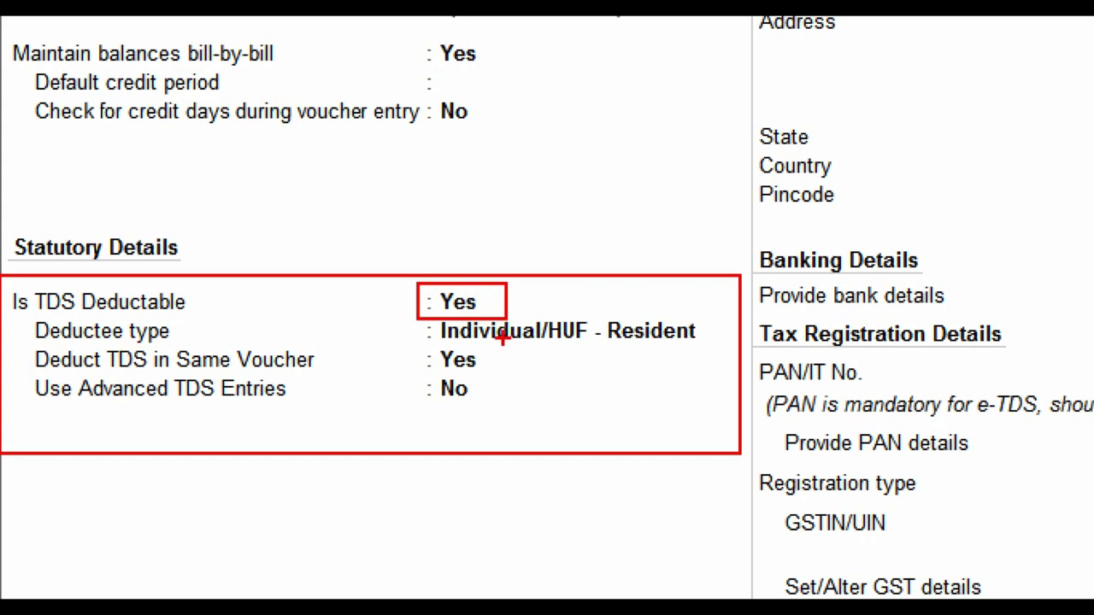
pyautogui.moveTo(413, 314)
pyautogui.mouseDown()
pyautogui.moveTo(488, 335)
pyautogui.moveTo(707, 354)
pyautogui.mouseUp()
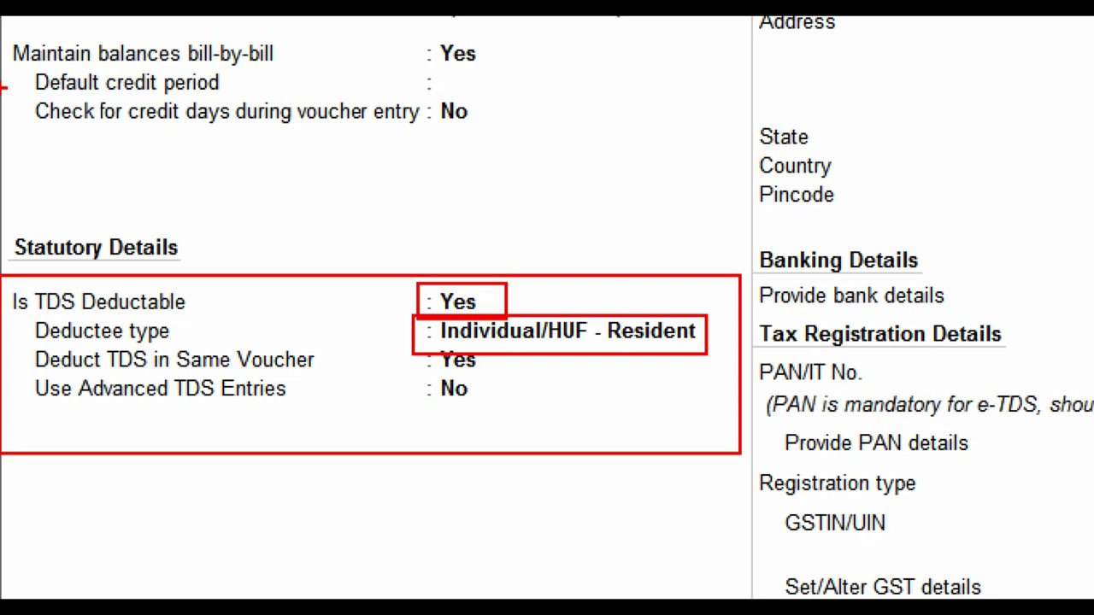
pyautogui.moveTo(14, 346)
pyautogui.mouseDown()
pyautogui.moveTo(25, 370)
pyautogui.moveTo(402, 362)
pyautogui.moveTo(501, 366)
pyautogui.moveTo(509, 380)
pyautogui.mouseUp()
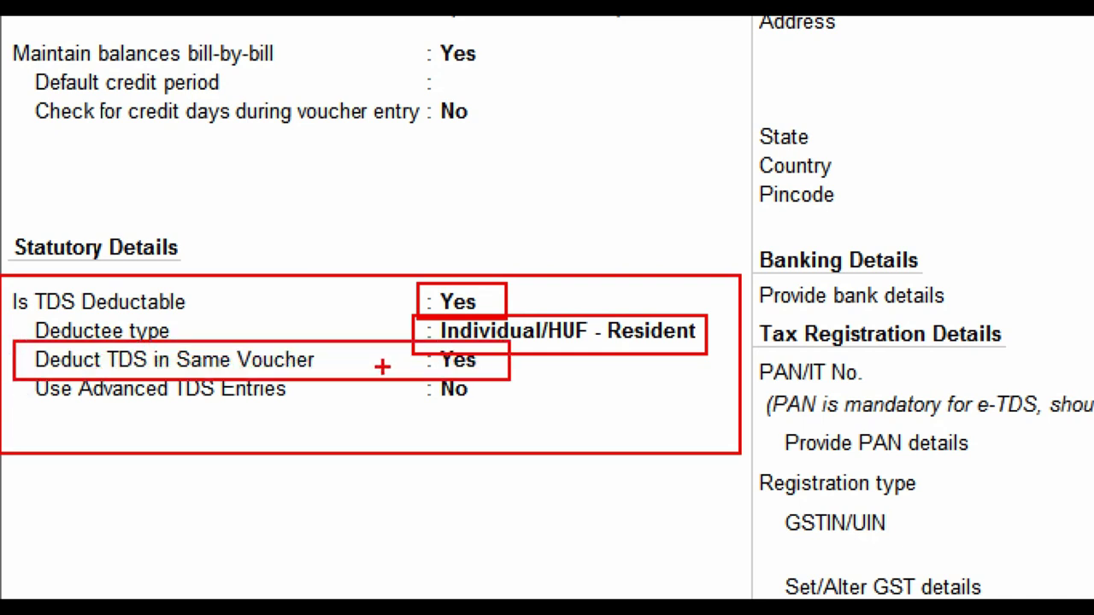
pyautogui.press('e')
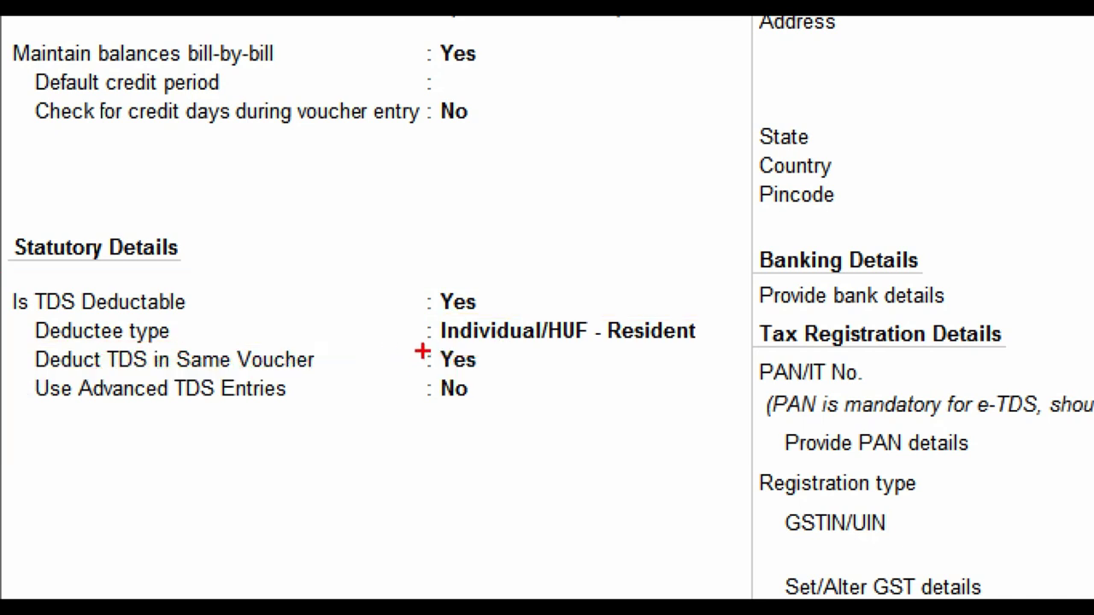
pyautogui.moveTo(422, 348); pyautogui.dragTo(511, 372)
pyautogui.moveTo(2, 369)
pyautogui.mouseDown()
pyautogui.moveTo(23, 385)
pyautogui.moveTo(591, 422)
pyautogui.mouseUp()
pyautogui.press('Escape')
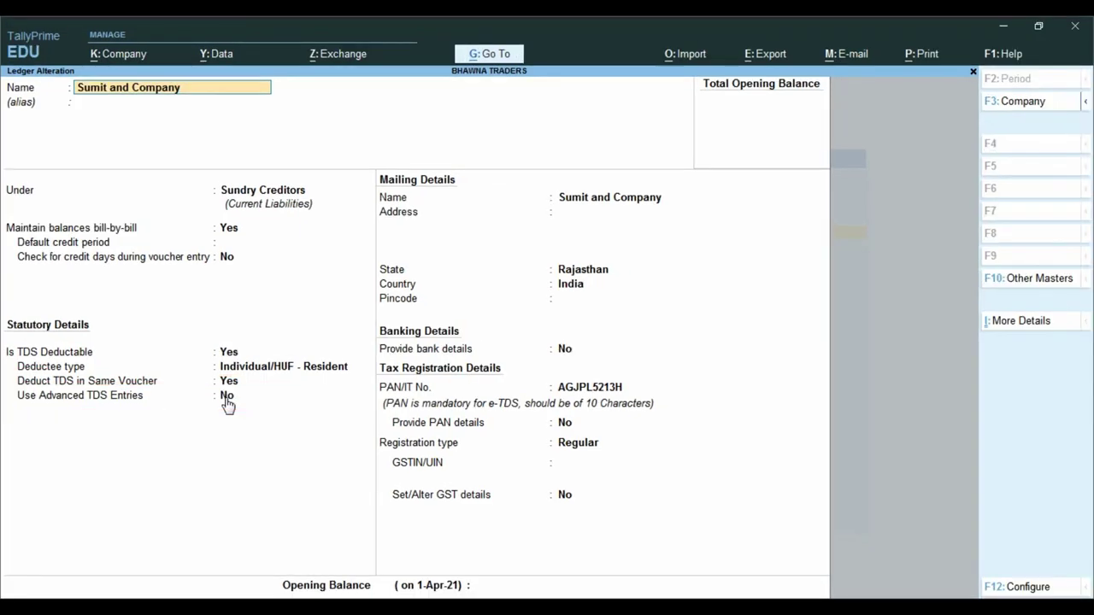
# Keep the deductee type Individual/HUF - Resident and same-voucher TDS deduction for the nature of payment 194Q TDS on Purchase
pyautogui.click(227, 397)
pyautogui.press('Up')
pyautogui.press('Up')
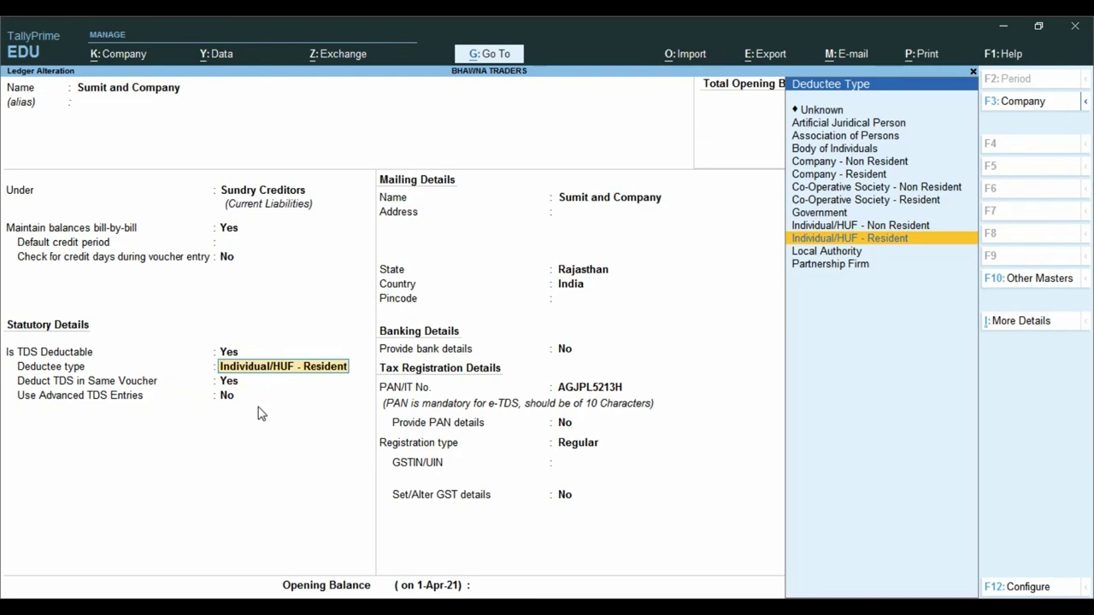
pyautogui.press('Return')
pyautogui.press('Return')
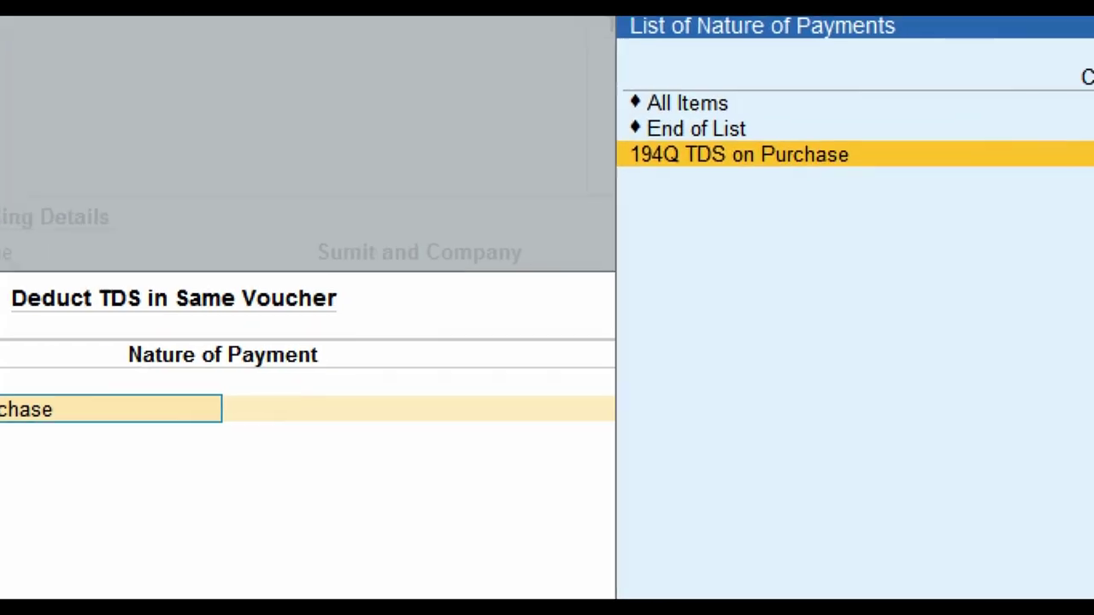
pyautogui.moveTo(571, 113)
pyautogui.mouseDown()
pyautogui.moveTo(699, 183)
pyautogui.moveTo(883, 187)
pyautogui.mouseUp()
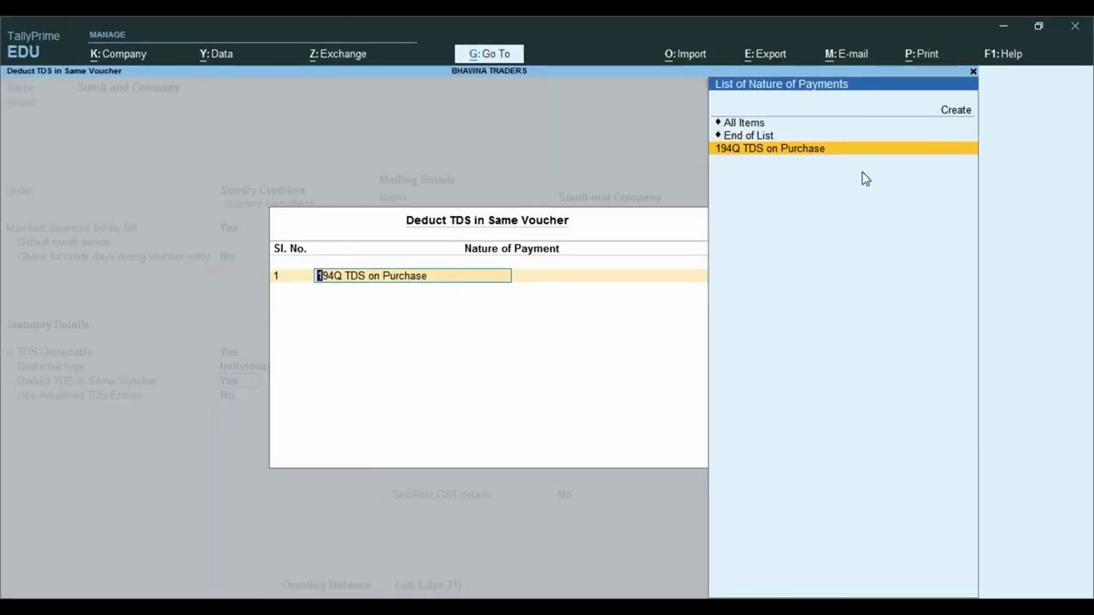
pyautogui.press('Return')
pyautogui.press('Return')
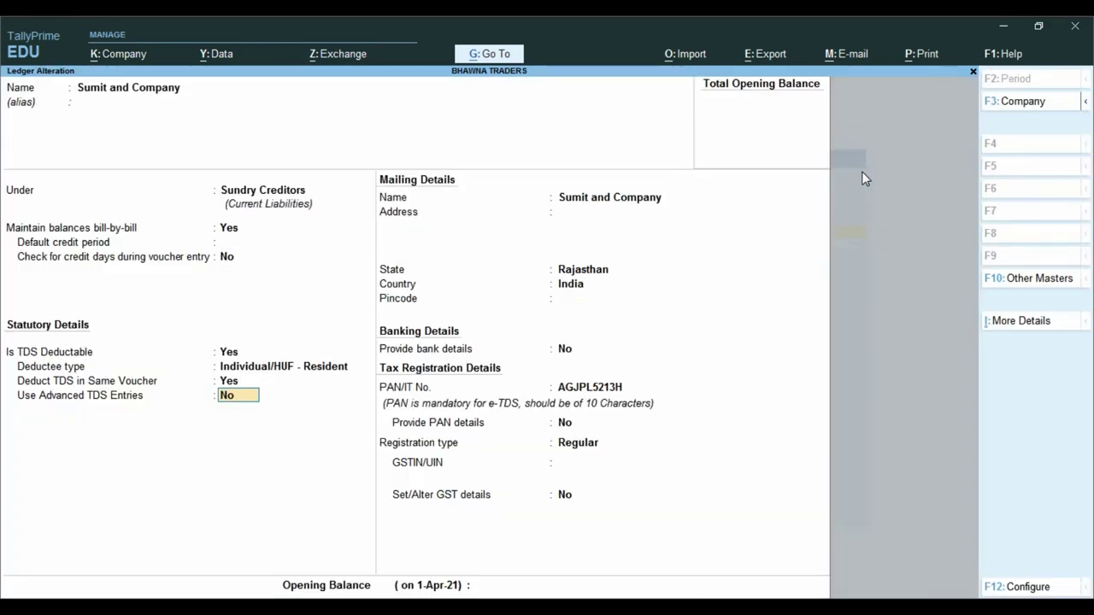
# Enable advanced TDS entries, keeping Ignore Surcharge Exemption Limit at No and Ignore Income Tax Exemption Limit at Applicable
pyautogui.press('y')
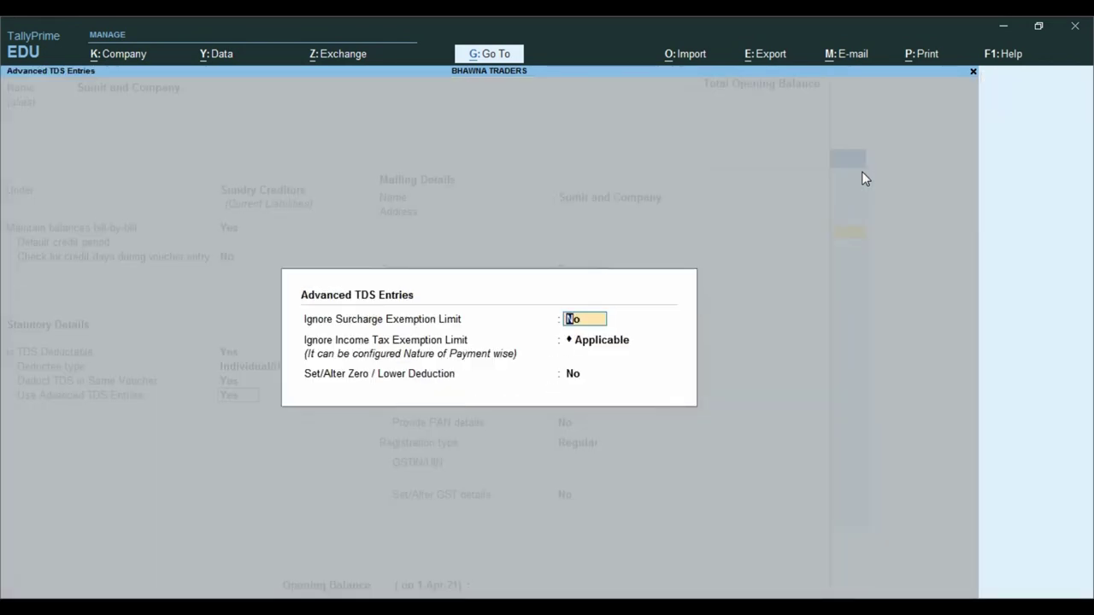
pyautogui.hotkey('ctrl', '1')
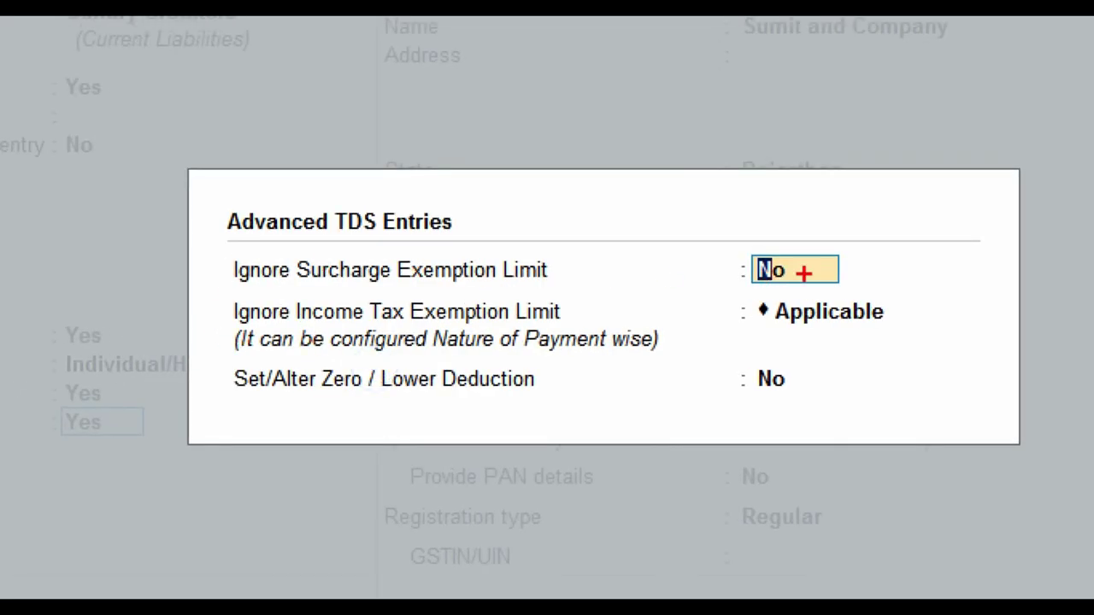
pyautogui.moveTo(720, 239); pyautogui.dragTo(868, 291)
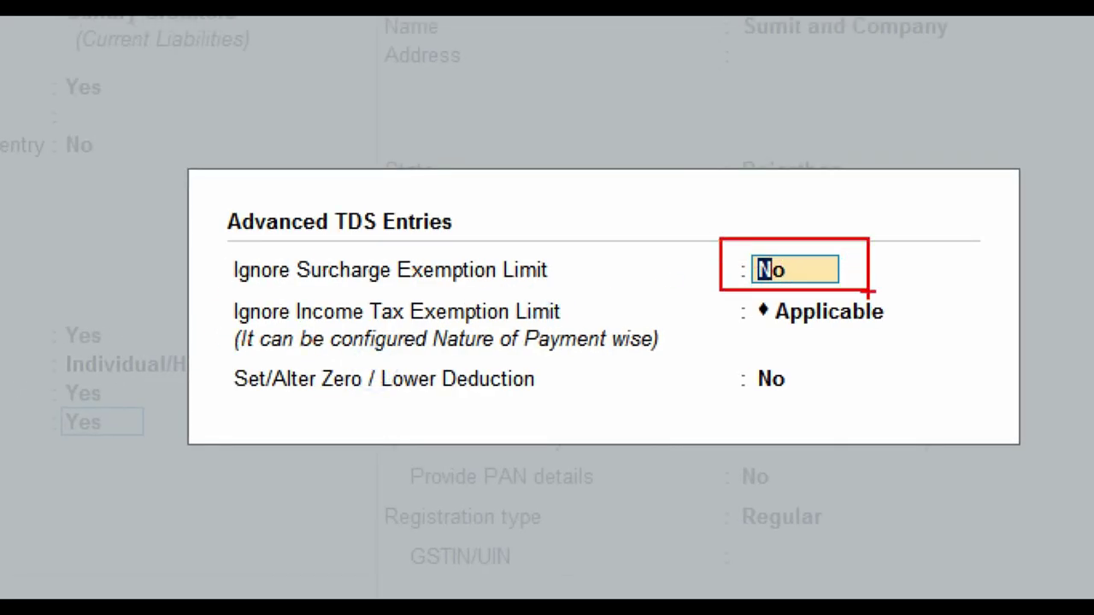
pyautogui.moveTo(202, 299)
pyautogui.mouseDown()
pyautogui.moveTo(501, 381)
pyautogui.moveTo(988, 374)
pyautogui.mouseUp()
pyautogui.moveTo(739, 295); pyautogui.dragTo(957, 342)
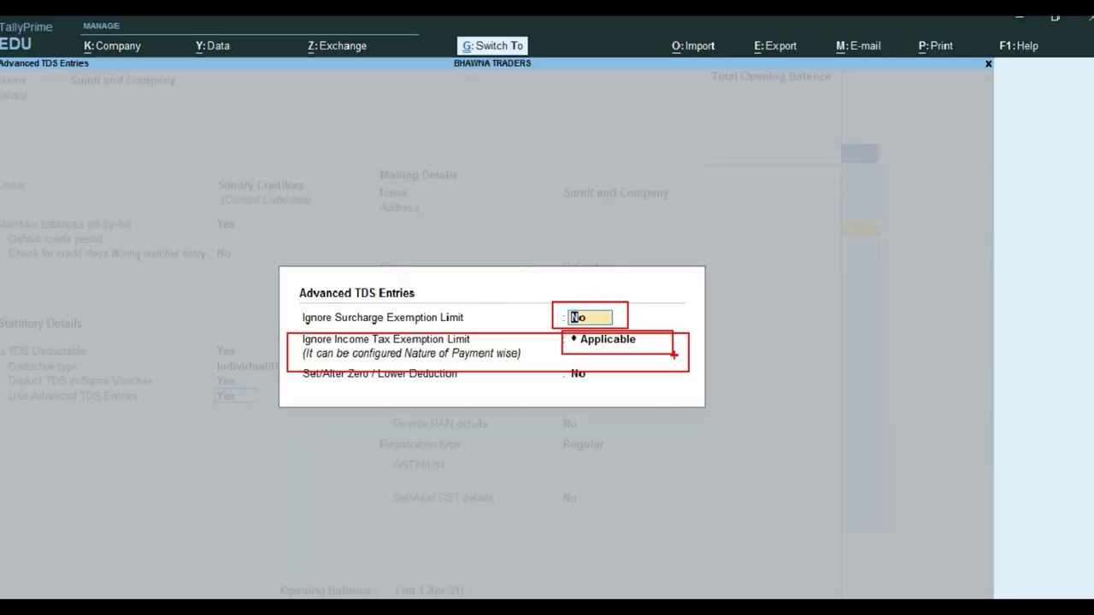
pyautogui.hotkey('ctrl', 'a')
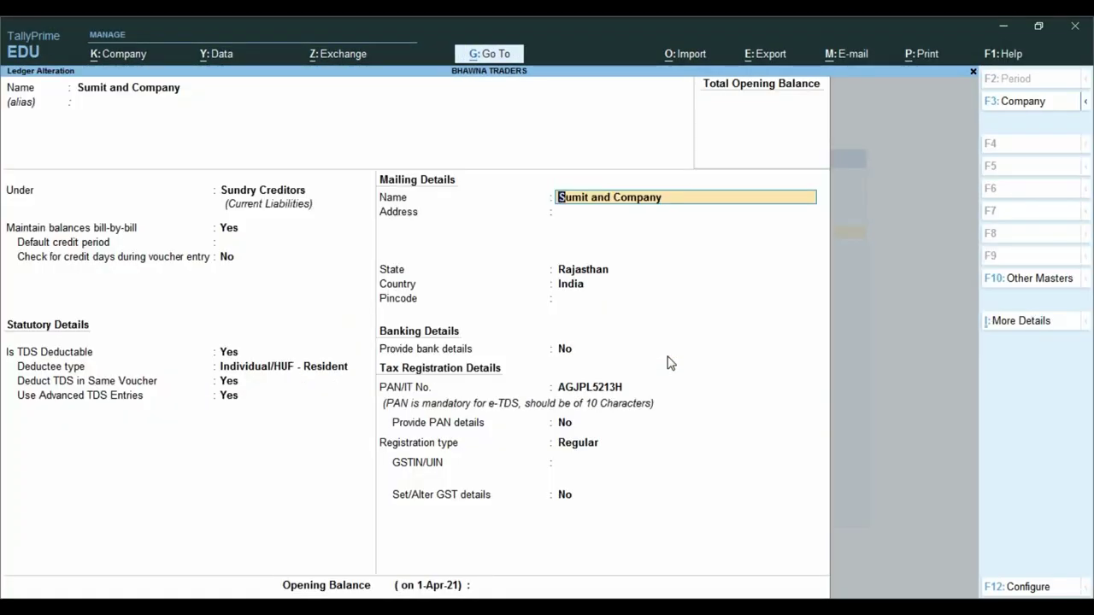
# Leave the supplier's mailing, banking and tax registration details as they are and save the ledger
pyautogui.press('Return')
pyautogui.press('Return')
pyautogui.press('Return')
pyautogui.press('Return')
pyautogui.press('Return')
pyautogui.press('Return')
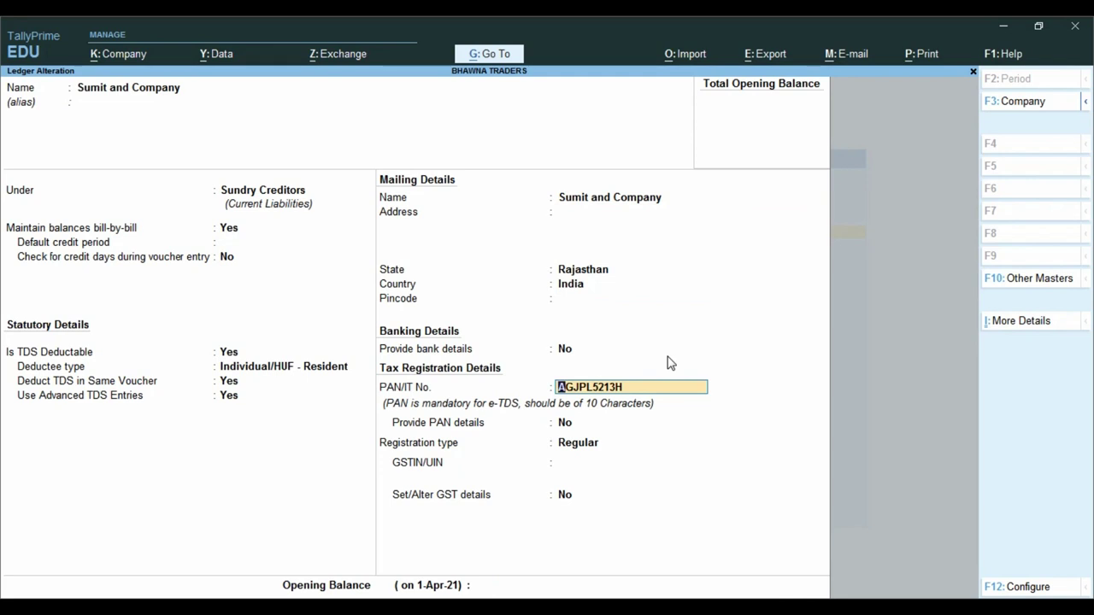
pyautogui.press('Return')
pyautogui.press('Return')
pyautogui.press('Return')
pyautogui.press('Return')
pyautogui.press('Return')
pyautogui.press('Return')
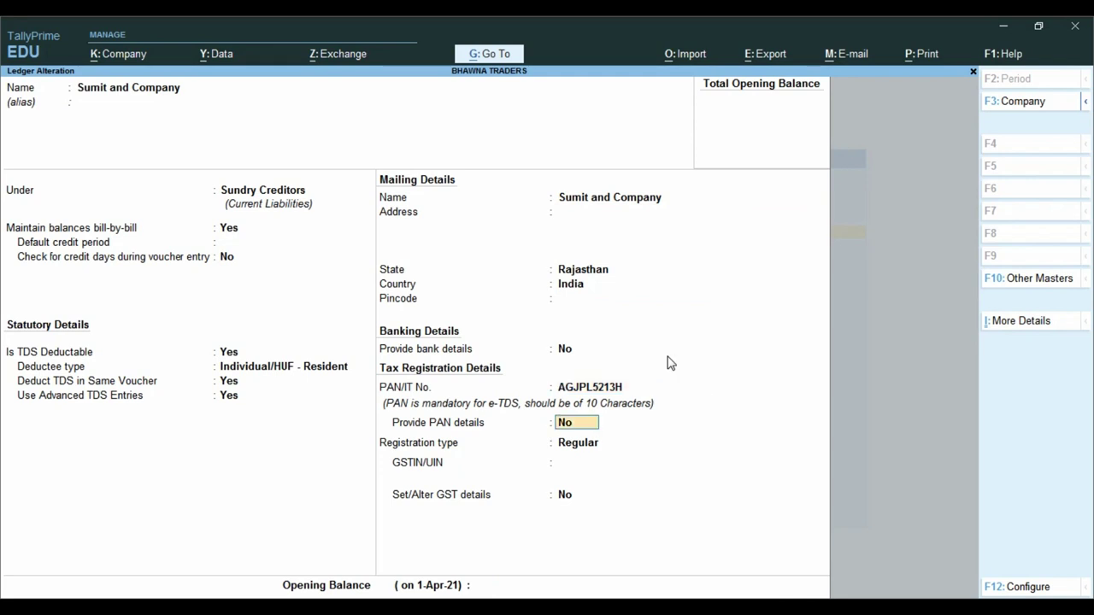
pyautogui.press('Return')
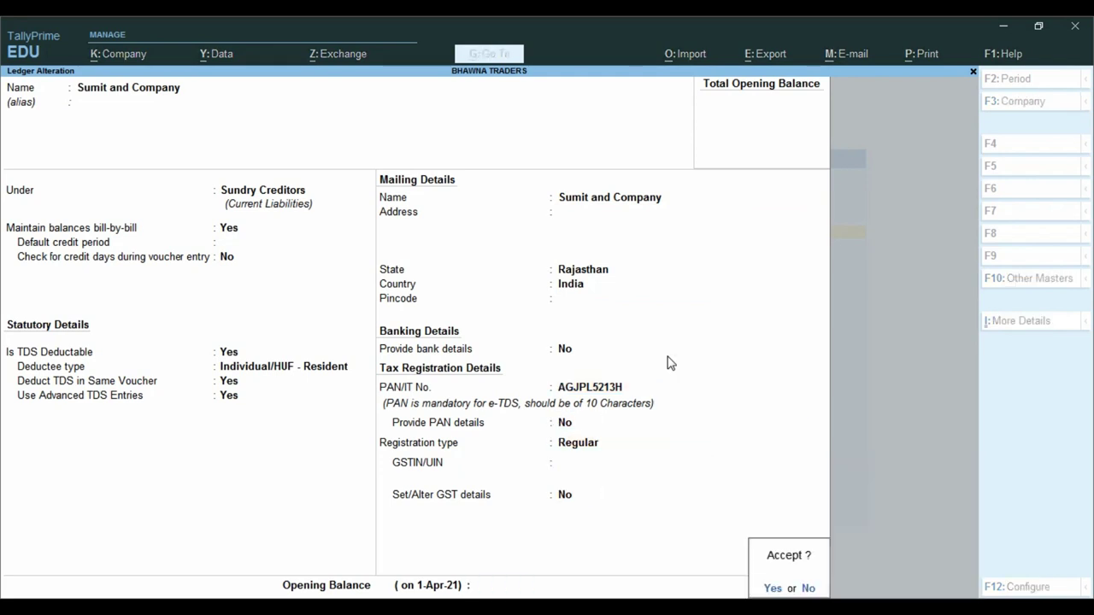
pyautogui.press('Return')
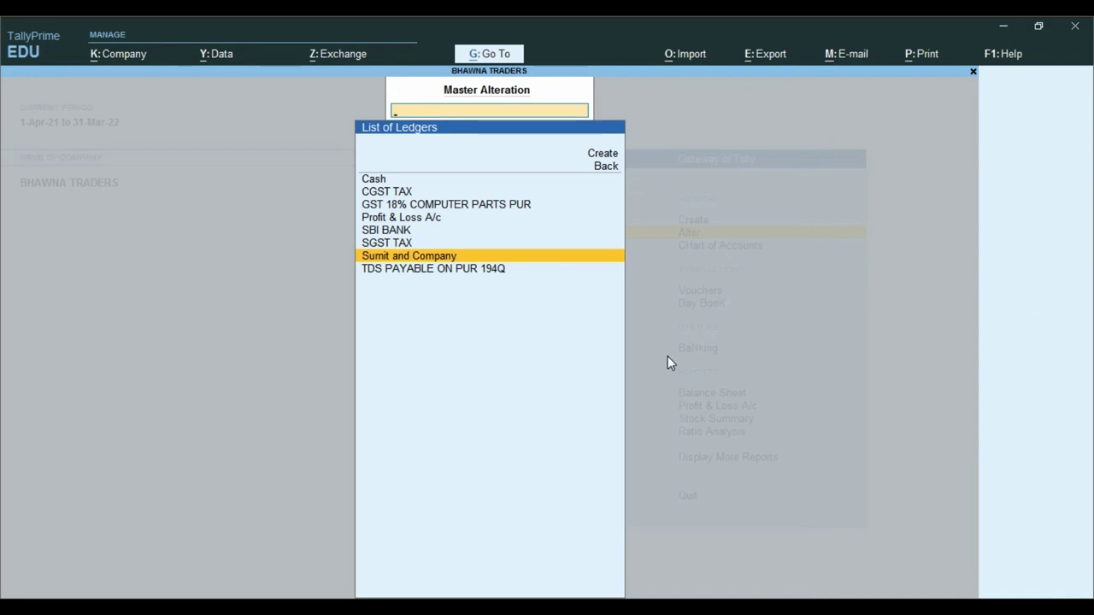
# Open the ledger "GST 18% COMPUTER PARTS PUR", examine its group, GST and TDS settings, and close it without changes
pyautogui.press('Up')
pyautogui.press('Down')
pyautogui.press('Down')
pyautogui.press('Up')
pyautogui.press('Up')
pyautogui.press('Up')
pyautogui.press('Up')
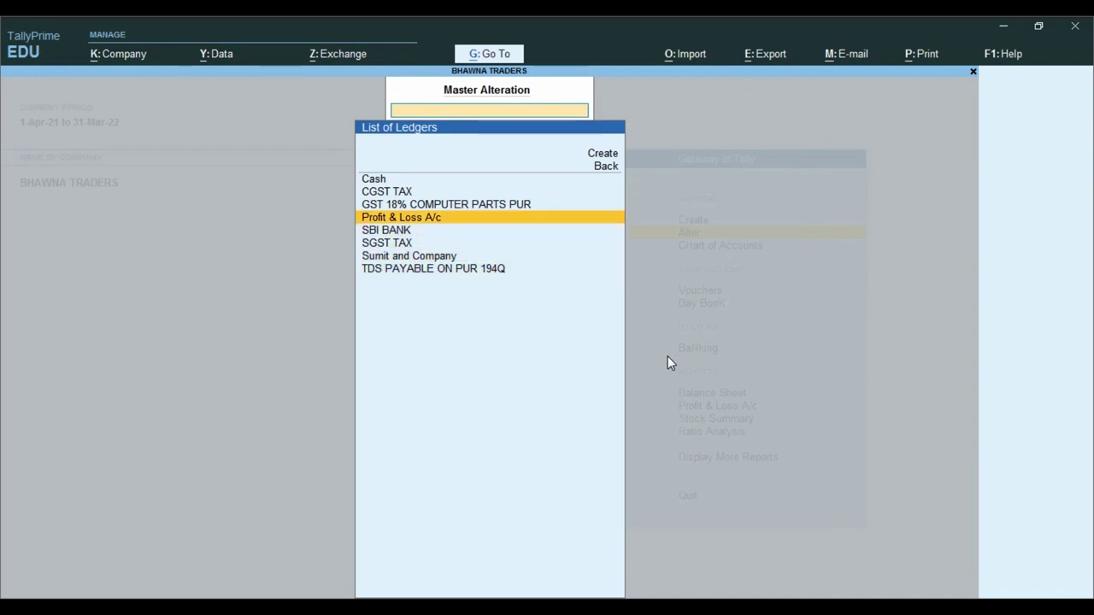
pyautogui.press('Up')
pyautogui.press('Return')
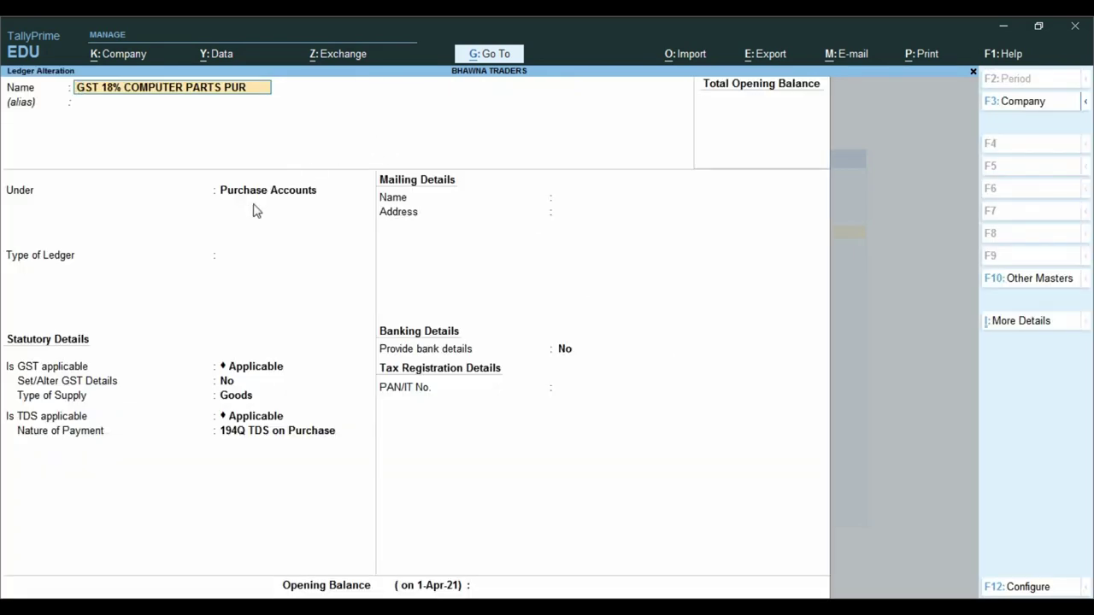
pyautogui.press('ctrl')
pyautogui.press('ctrl')
pyautogui.press('Escape')
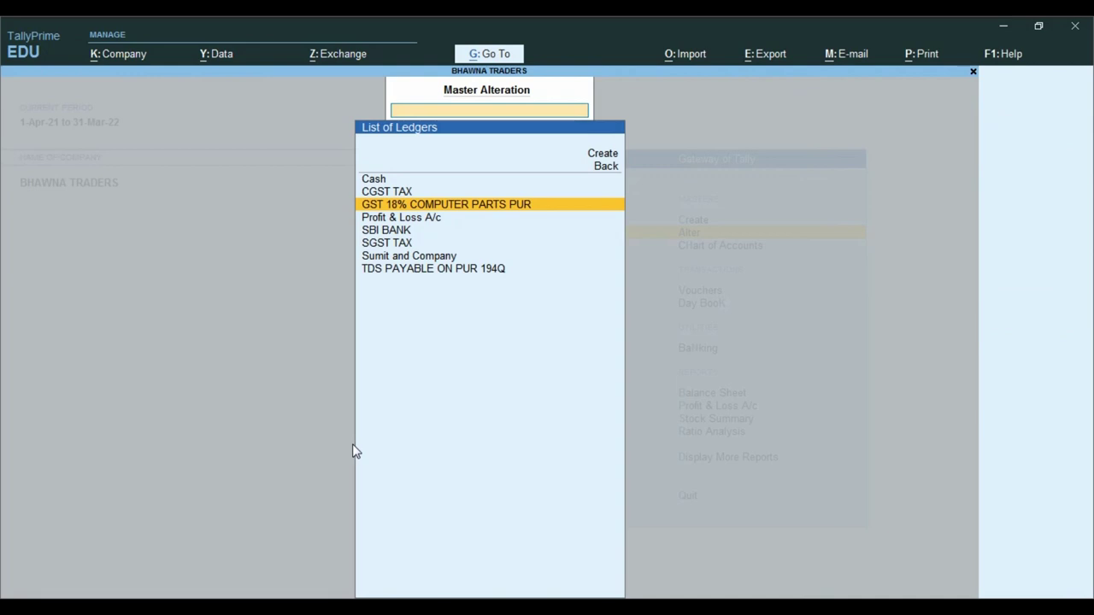
# Open the CGST TAX ledger, examine whether TDS is applicable to it, and accept it unchanged
pyautogui.press('Up')
pyautogui.press('Return')
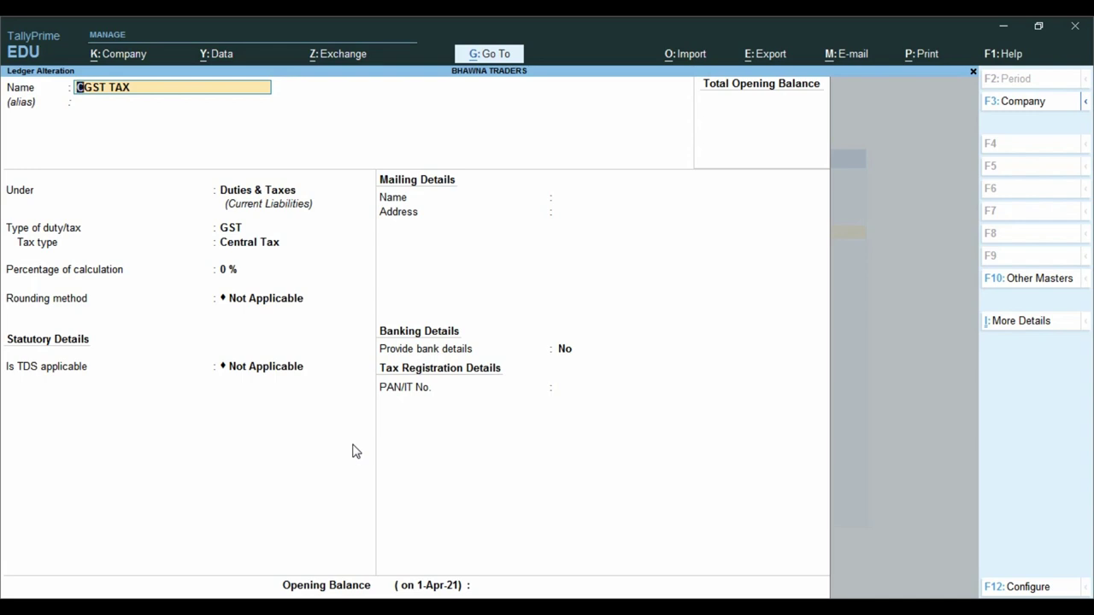
pyautogui.press('ctrl')
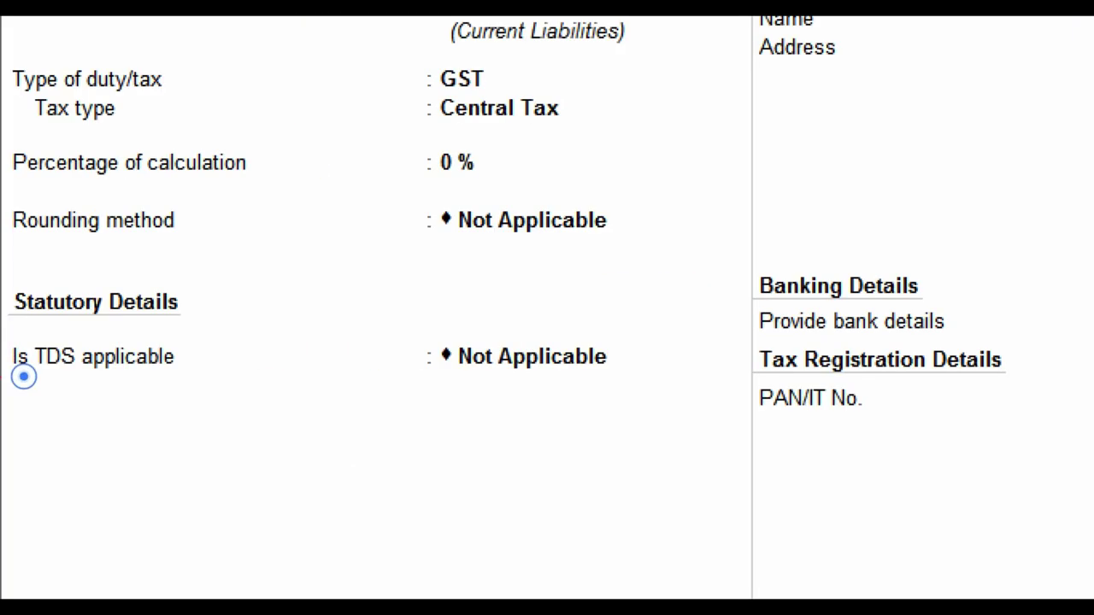
pyautogui.click(23, 376)
pyautogui.moveTo(7, 325)
pyautogui.mouseDown()
pyautogui.moveTo(49, 373)
pyautogui.moveTo(714, 421)
pyautogui.mouseUp()
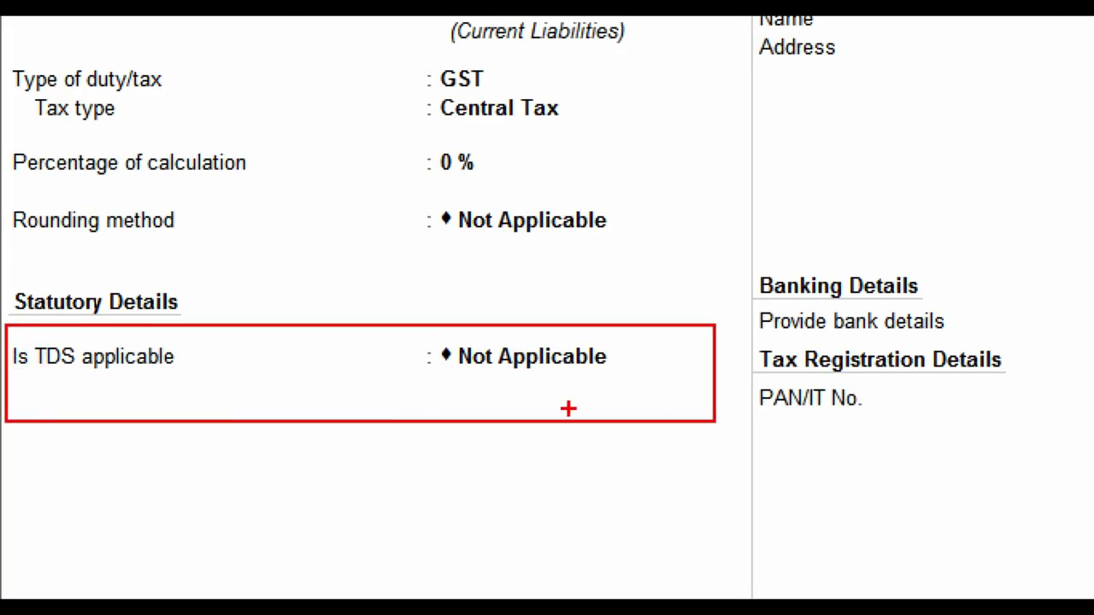
pyautogui.moveTo(379, 321)
pyautogui.mouseDown()
pyautogui.moveTo(552, 384)
pyautogui.moveTo(670, 400)
pyautogui.mouseUp()
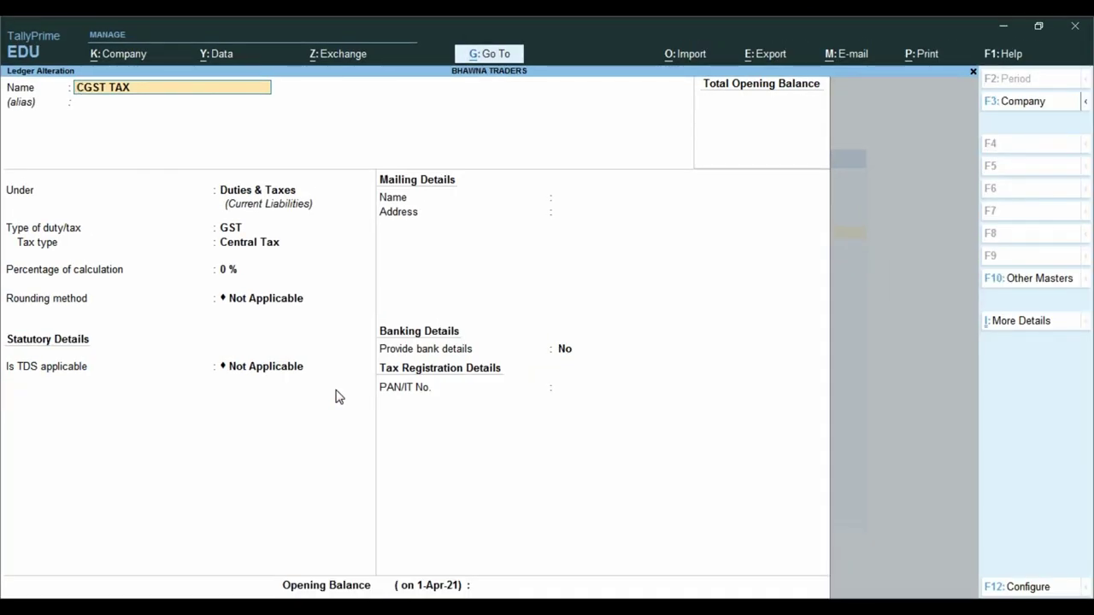
pyautogui.hotkey('ctrl', 'a')
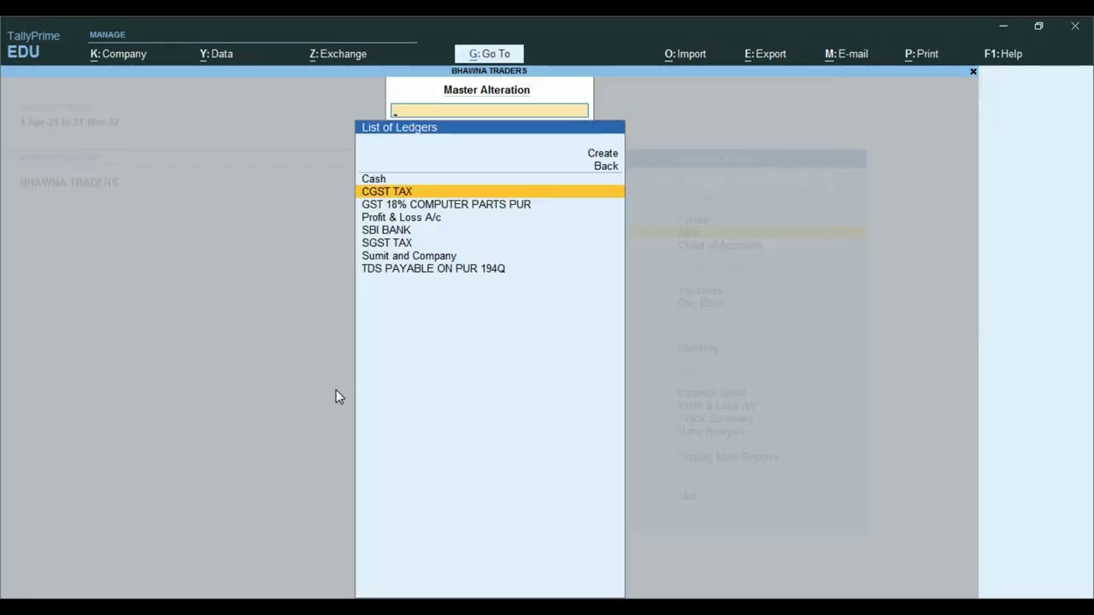
# Open the SGST TAX ledger, check its TDS applicability, and return to the Gateway of Tally
pyautogui.press('Down')
pyautogui.press('Down')
pyautogui.press('Down')
pyautogui.press('Down')
pyautogui.press('Return')
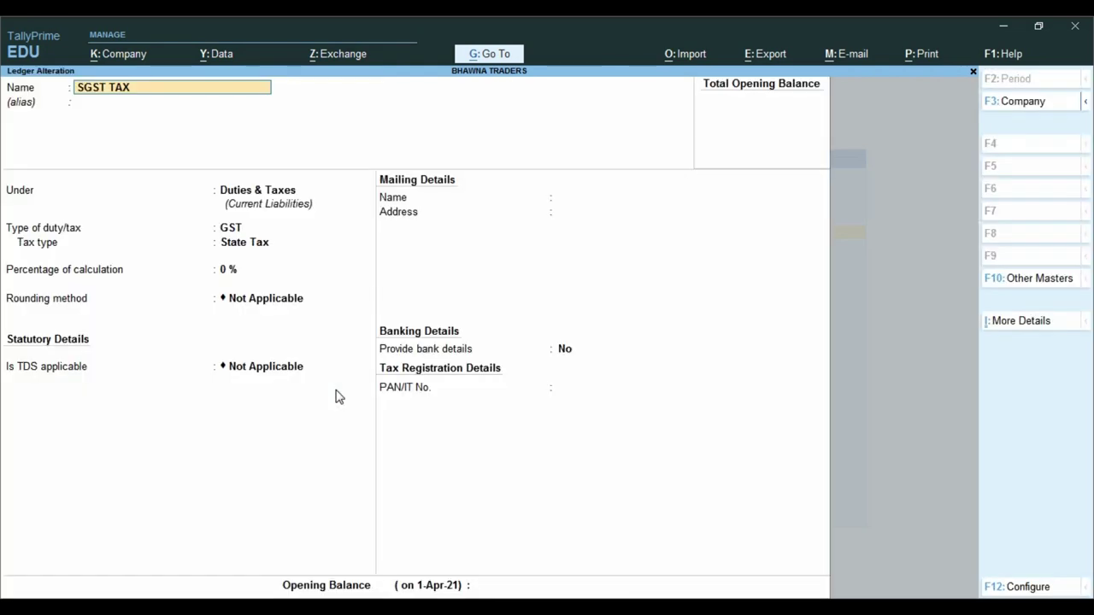
pyautogui.press('Escape')
pyautogui.press('Escape')
pyautogui.press('Escape')
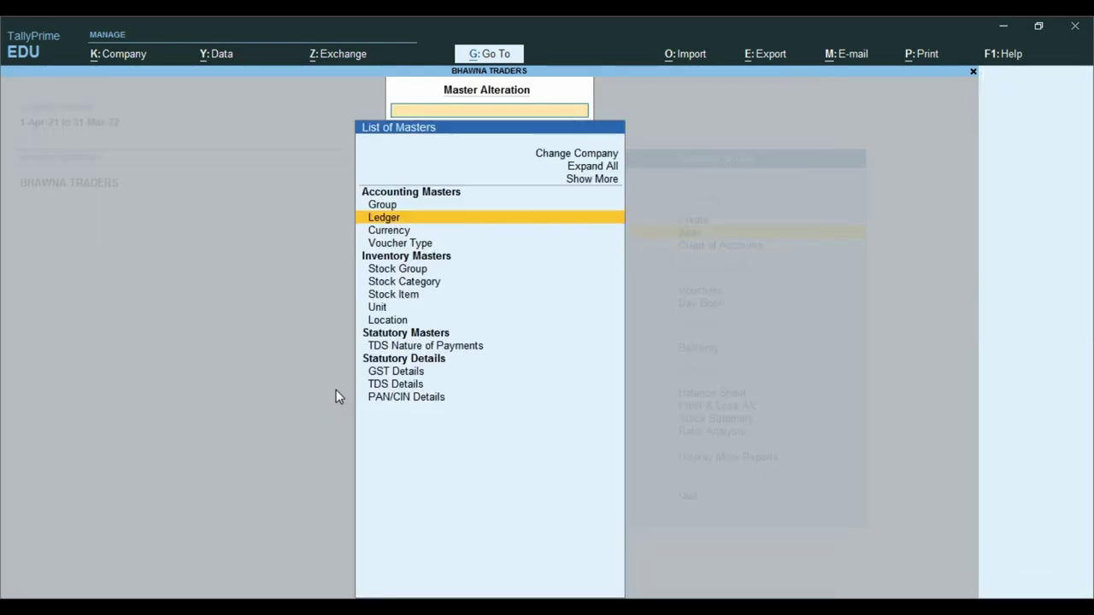
pyautogui.press('Down')
pyautogui.press('Down')
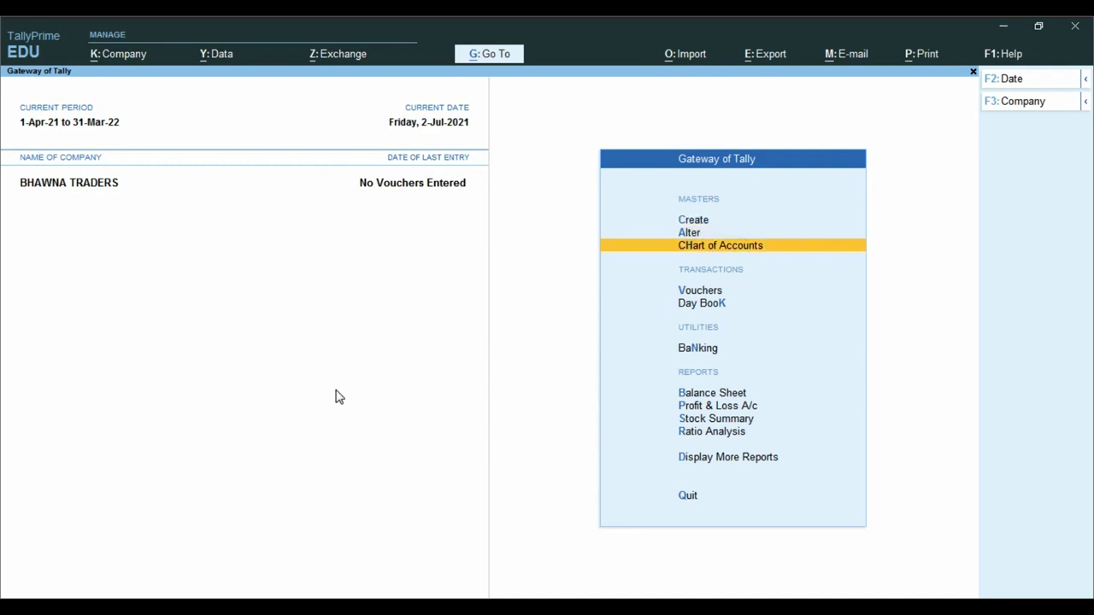
# Start a purchase voucher and set its voucher and effective dates to 1-7-2021, as on supplier invoice P1.pdf
pyautogui.press('Down')
pyautogui.press('Return')
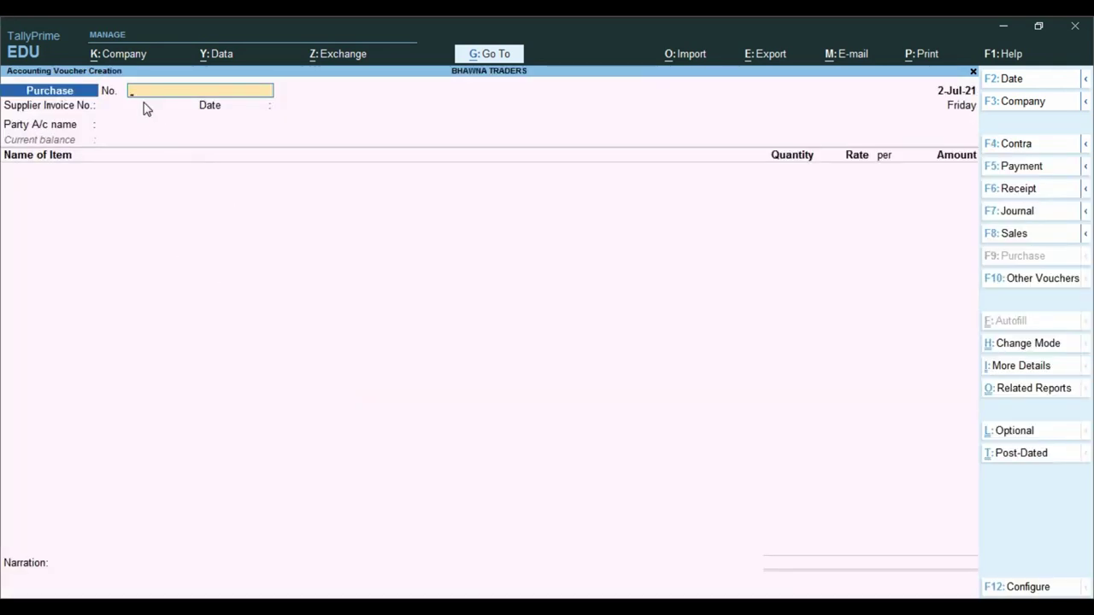
pyautogui.press('F2')
pyautogui.click(286, 527)
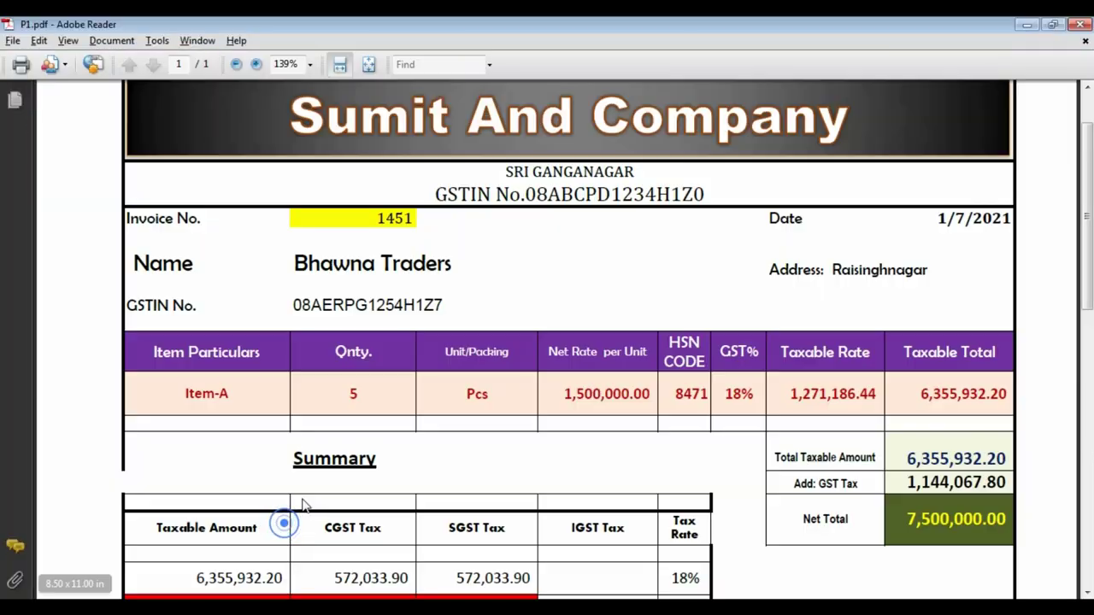
pyautogui.hotkey('alt', 'Tab')
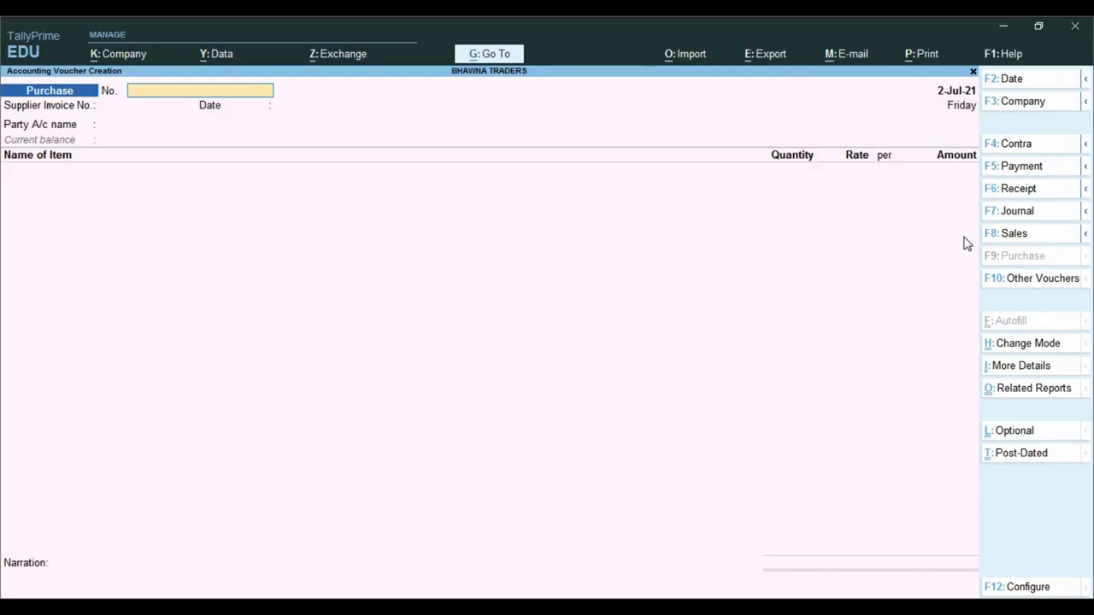
pyautogui.press('F2')
pyautogui.write('1-7-2021')
pyautogui.press('Return')
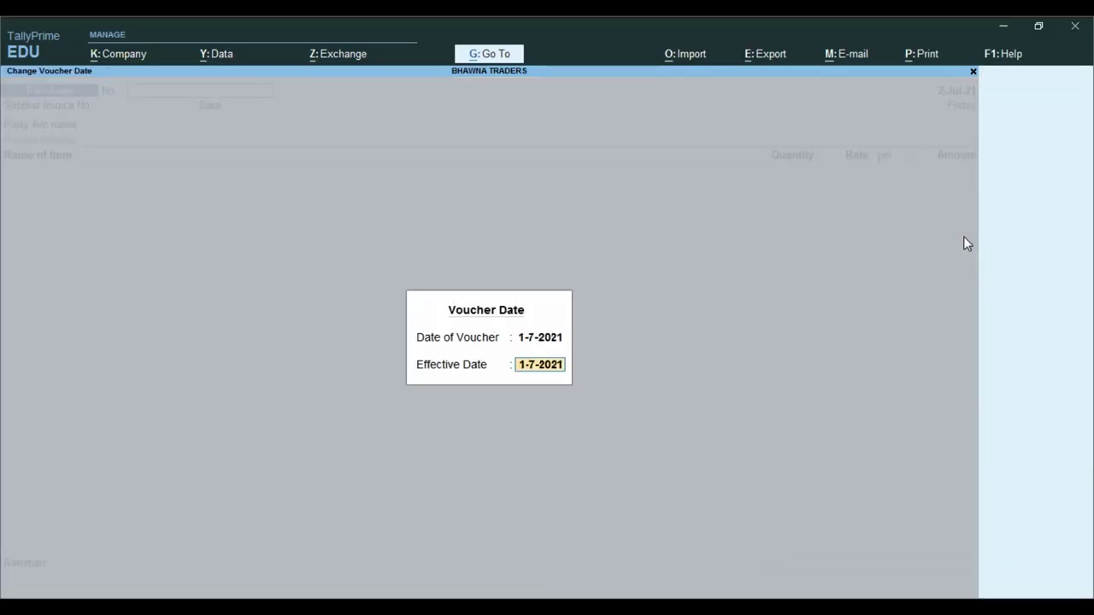
pyautogui.press('Return')
# Enter 1451 as both the voucher number and the supplier invoice number, keeping 1-Jul-21 as the invoice date
pyautogui.hotkey('alt', 'Tab')
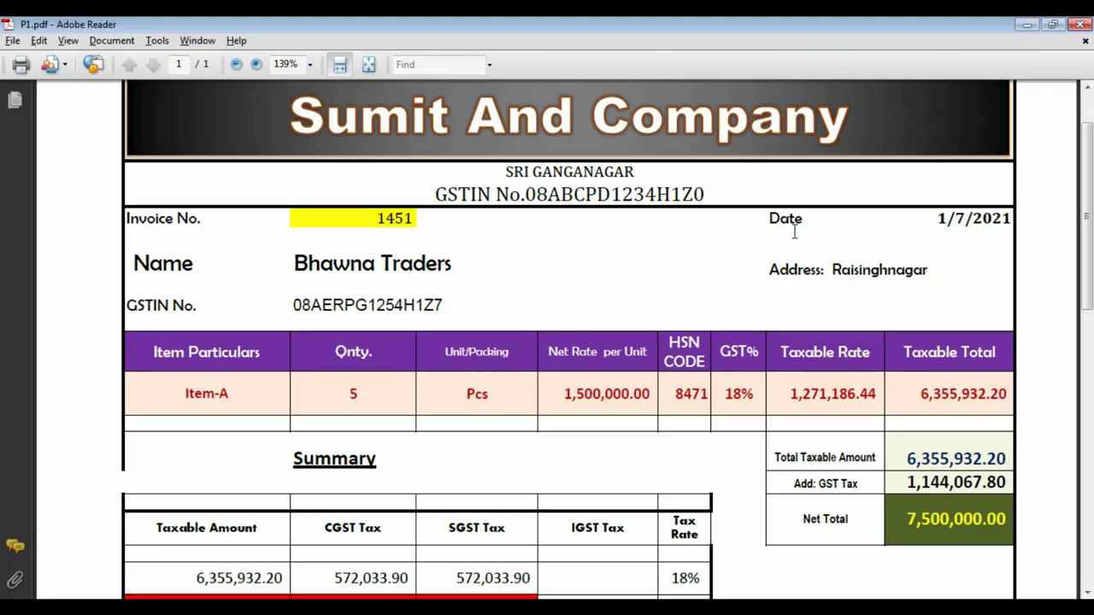
pyautogui.hotkey('alt', 'Tab')
pyautogui.write('1451')
pyautogui.press('Return')
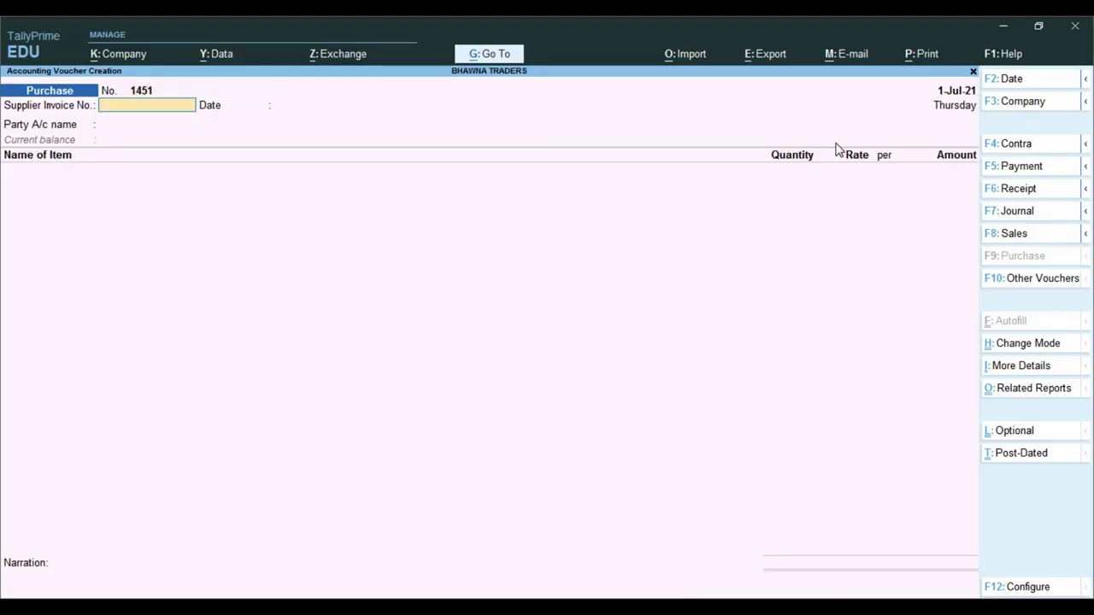
pyautogui.write('145')
pyautogui.press('Return')
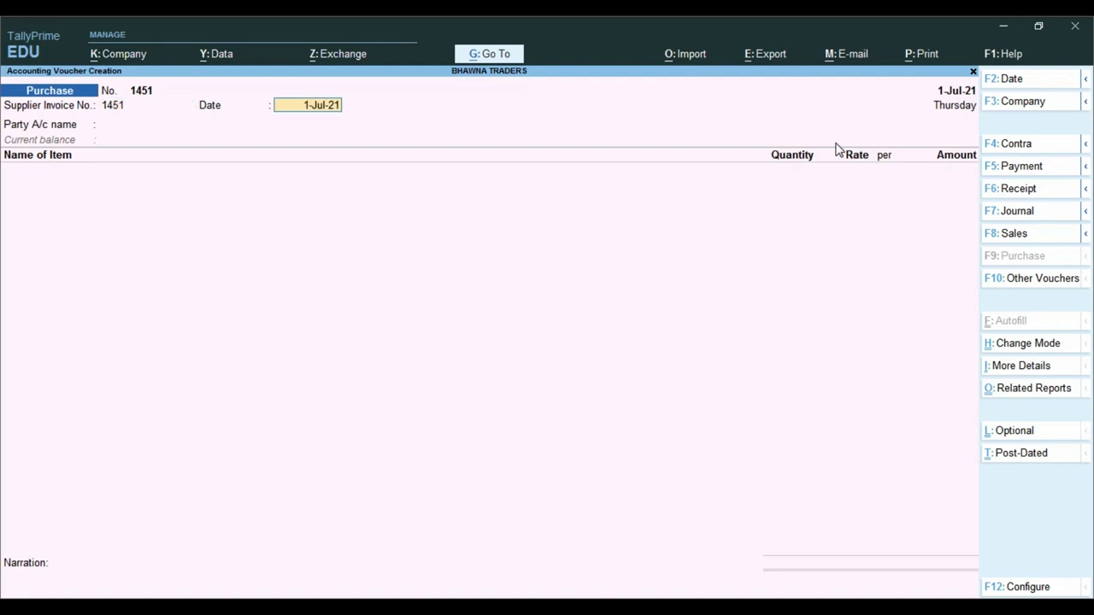
pyautogui.press('Return')
# Choose Sumit and Company as the party account of the purchase voucher
pyautogui.press('Down')
pyautogui.press('Down')
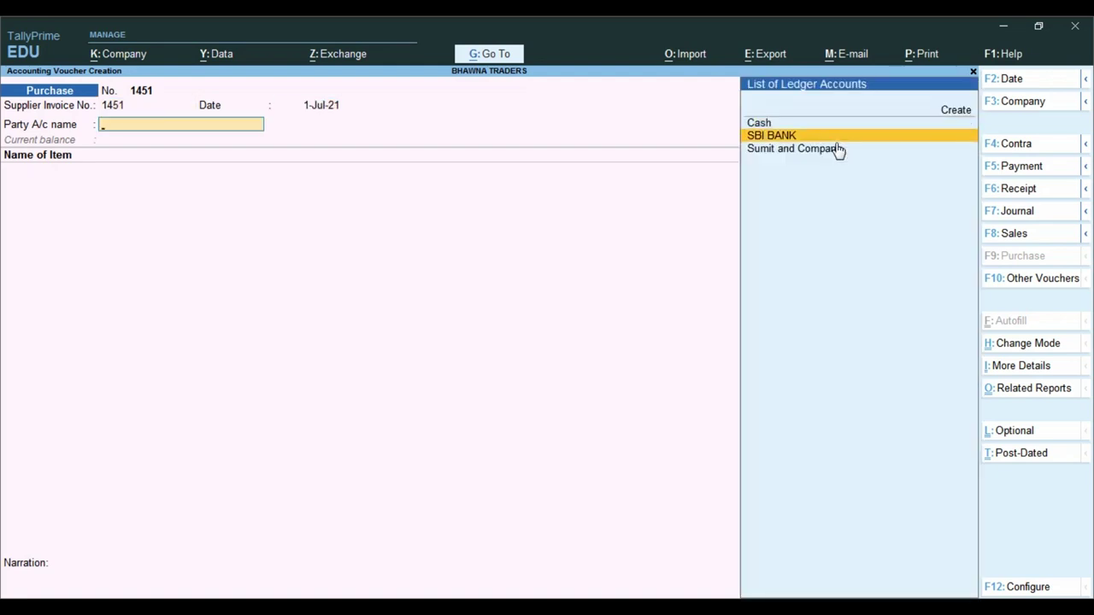
pyautogui.press('Return')
# Add ITEM-A to the purchase voucher with a quantity of 5 PCS, following invoice P1.pdf
pyautogui.hotkey('alt', 'Tab')
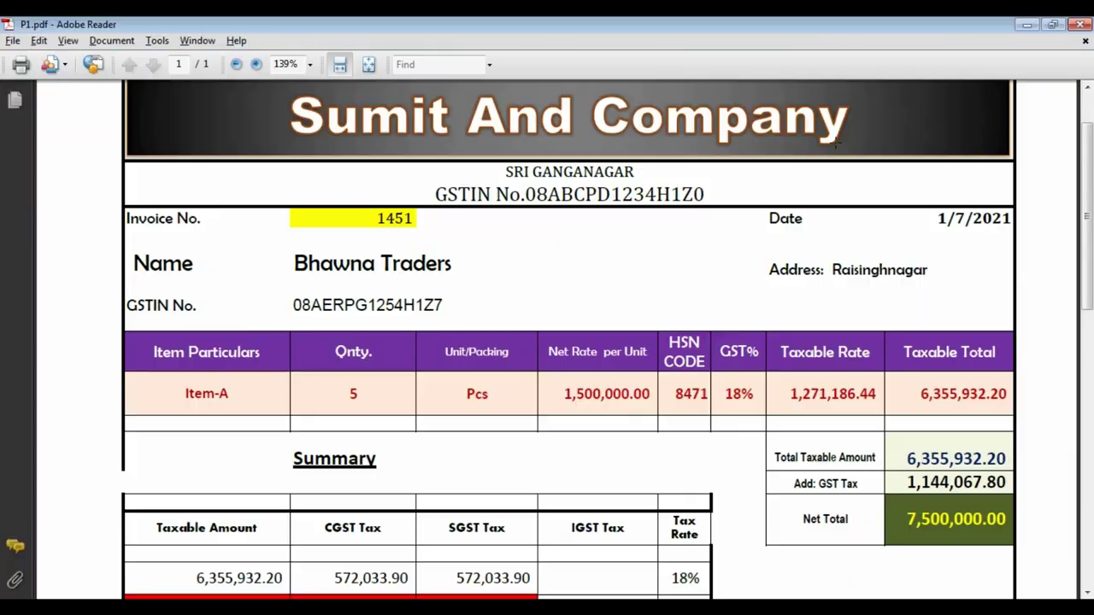
pyautogui.scroll(-1, 556, 296)
pyautogui.hotkey('alt', 'Tab')
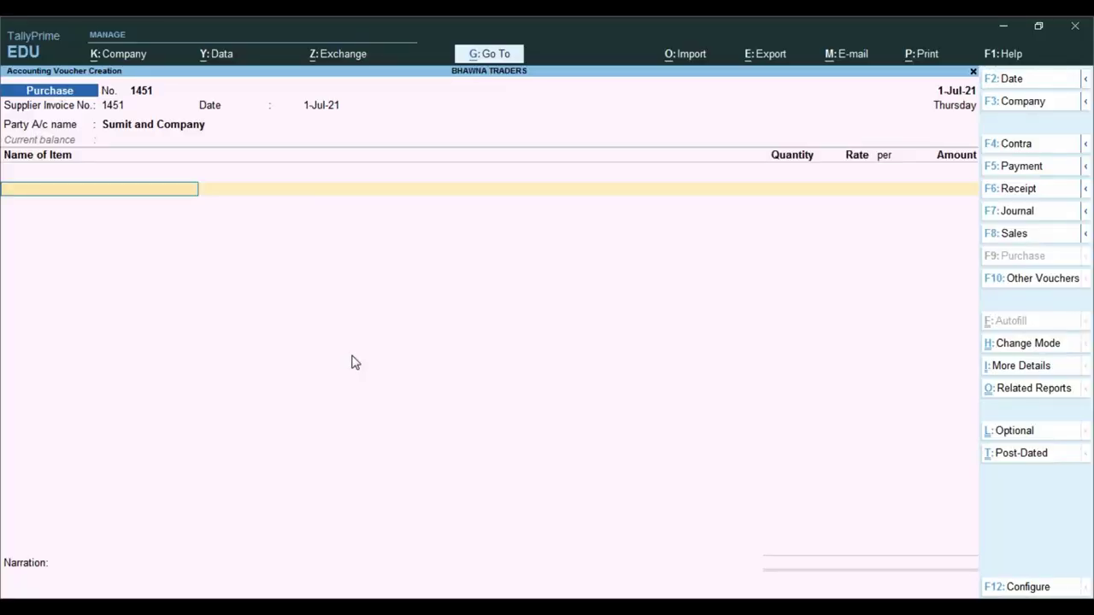
pyautogui.press('Return')
pyautogui.hotkey('alt', 'Tab')
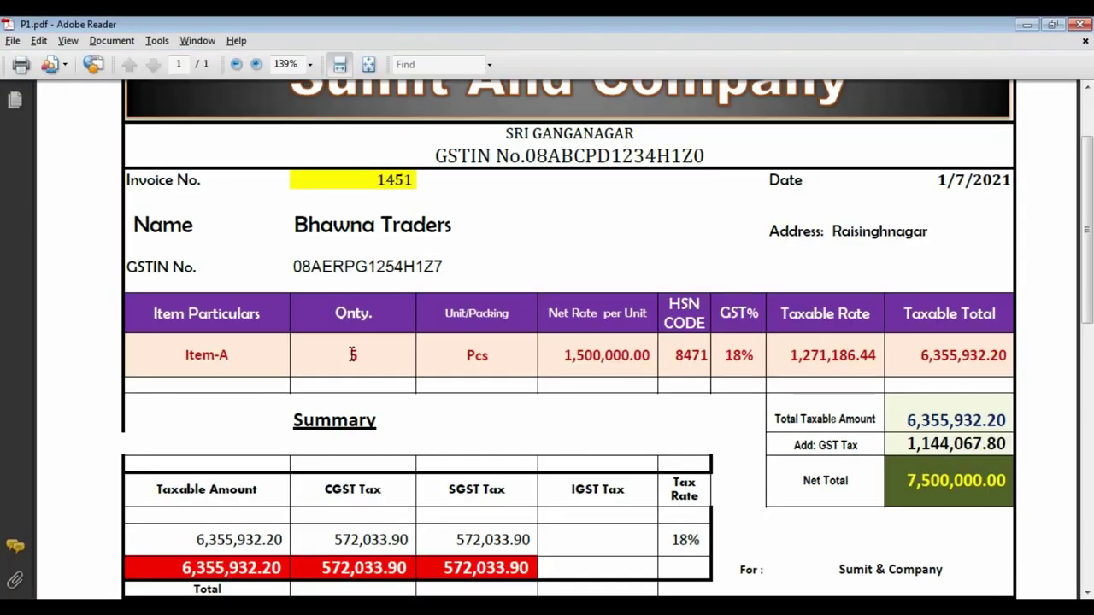
pyautogui.hotkey('alt', 'Tab')
pyautogui.write('5')
pyautogui.press('Return')
pyautogui.press('Return')
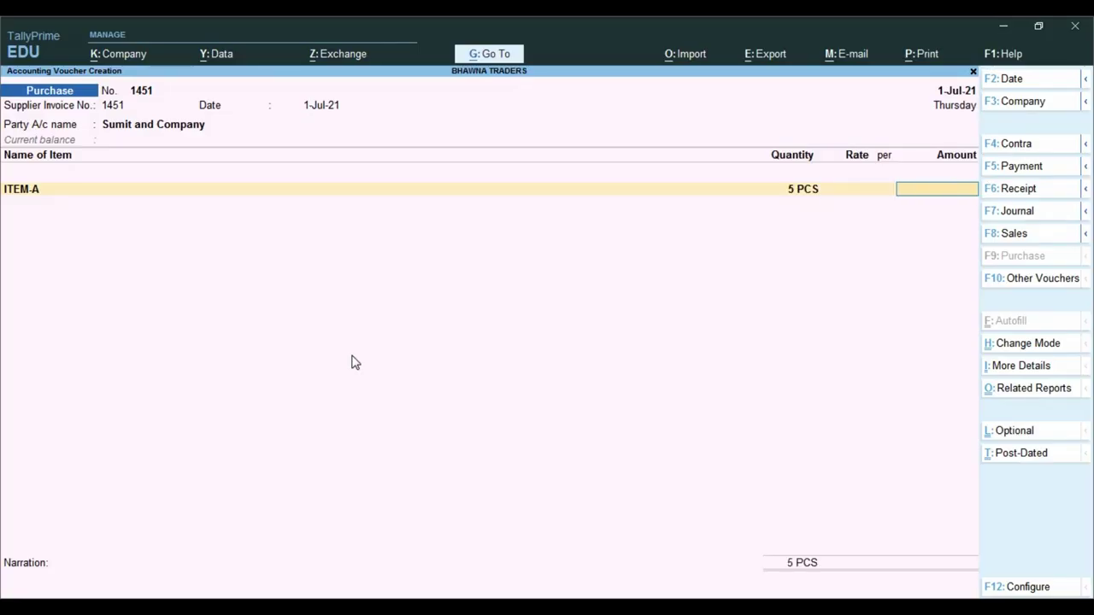
# Enter ITEM-A's taxable total of 63,55,932.20 from the invoice as its amount in the voucher
pyautogui.hotkey('alt', 'Tab')
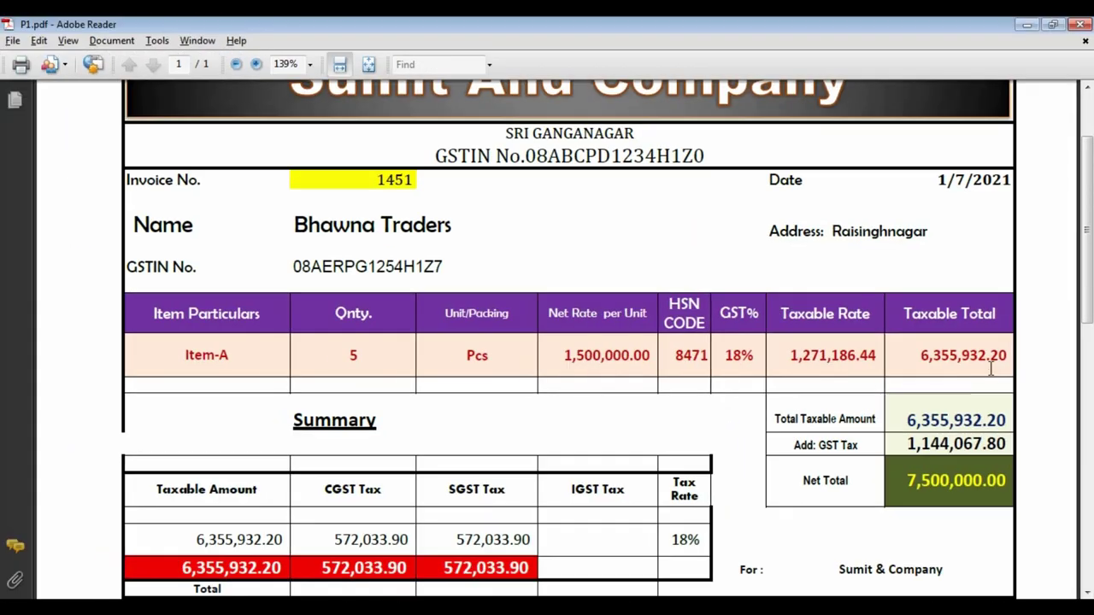
pyautogui.hotkey('alt', 'Tab')
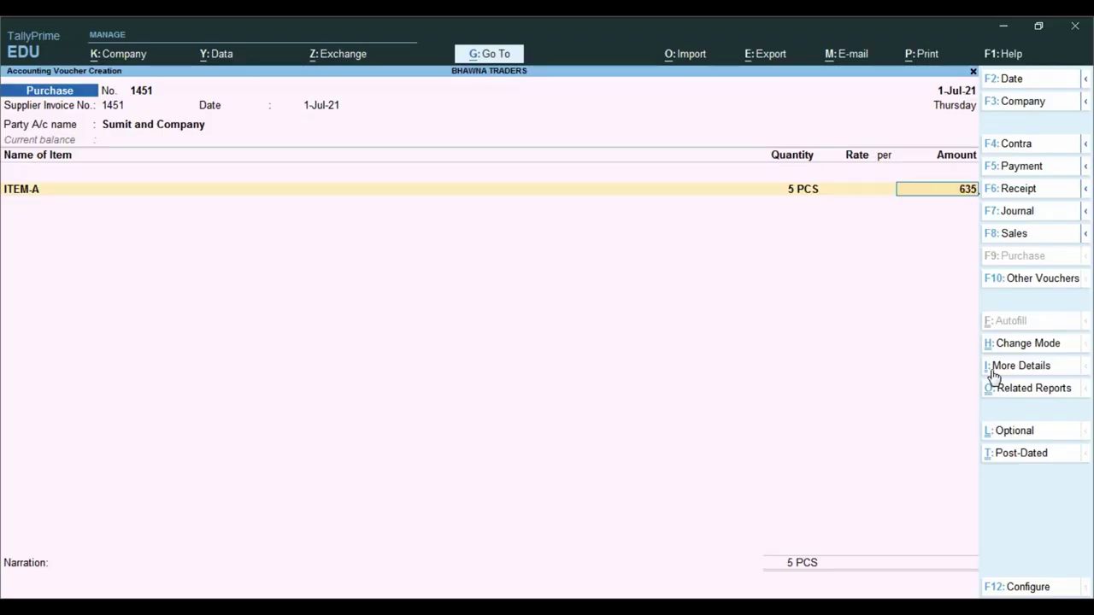
pyautogui.hotkey('alt', 'Tab')
pyautogui.hotkey('alt', 'Tab')
pyautogui.write('5,932.20')
pyautogui.press('Return')
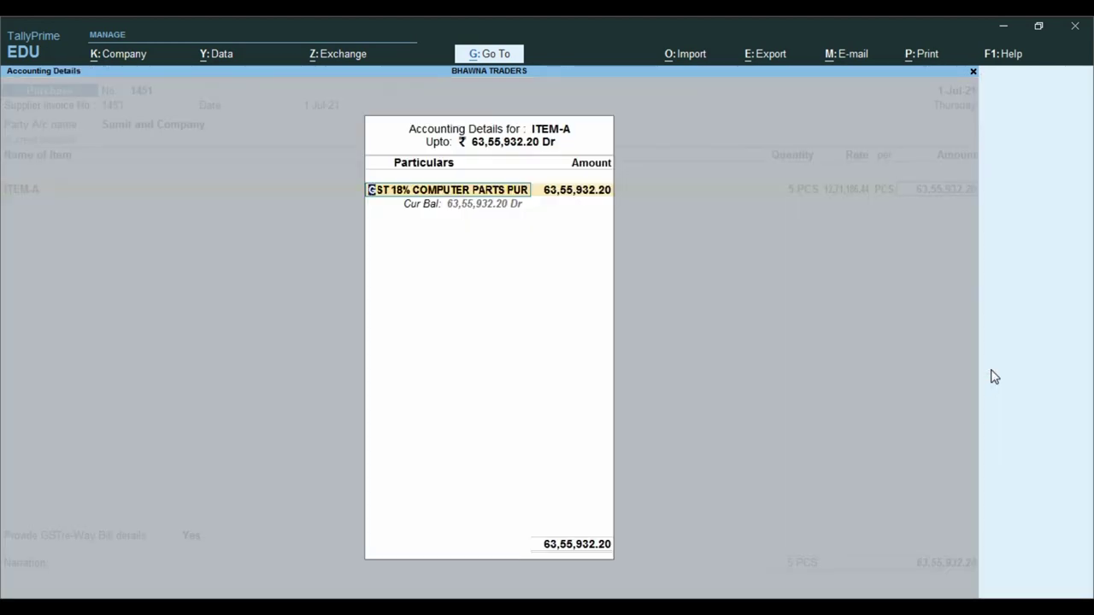
# Open the TDS nature of payment details for ITEM-A's purchase ledger and check the option allowing modification of the assessable amount
pyautogui.press('Return')
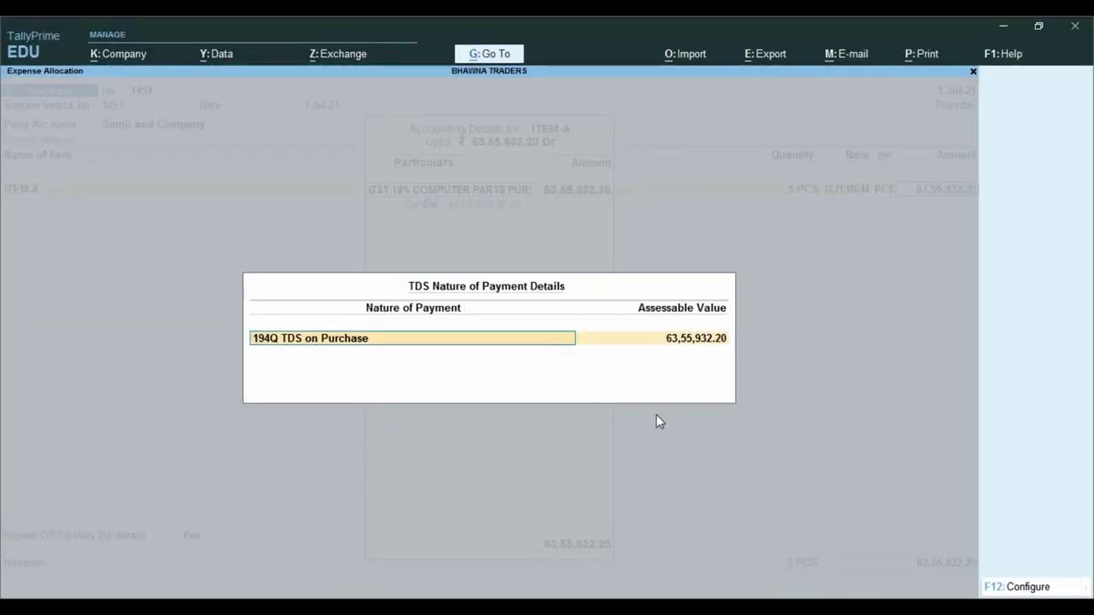
pyautogui.click(993, 584)
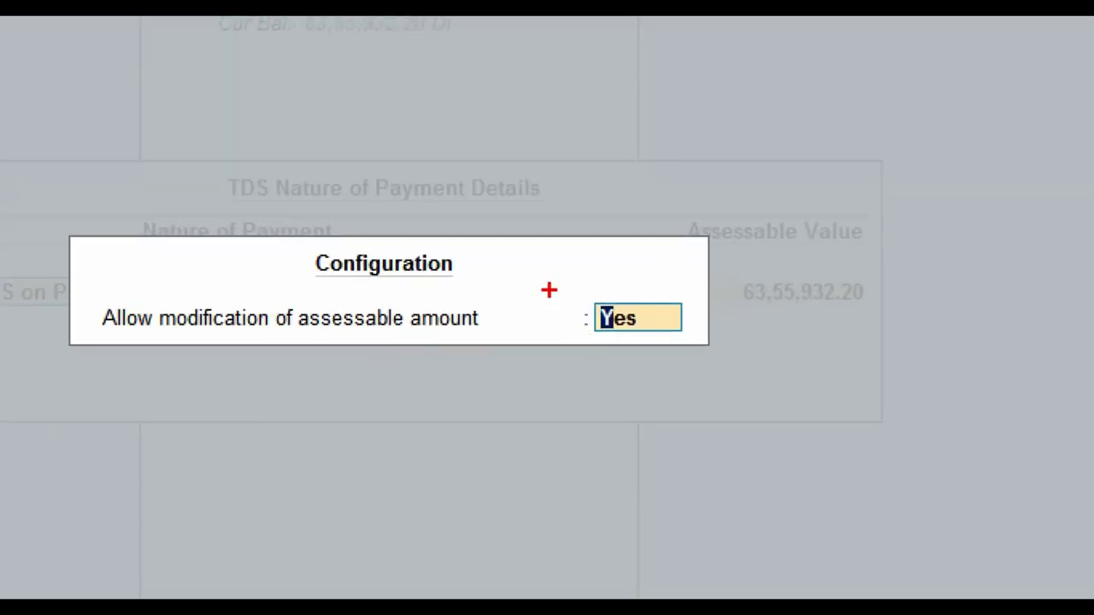
pyautogui.moveTo(547, 287); pyautogui.dragTo(722, 359)
pyautogui.press('Return')
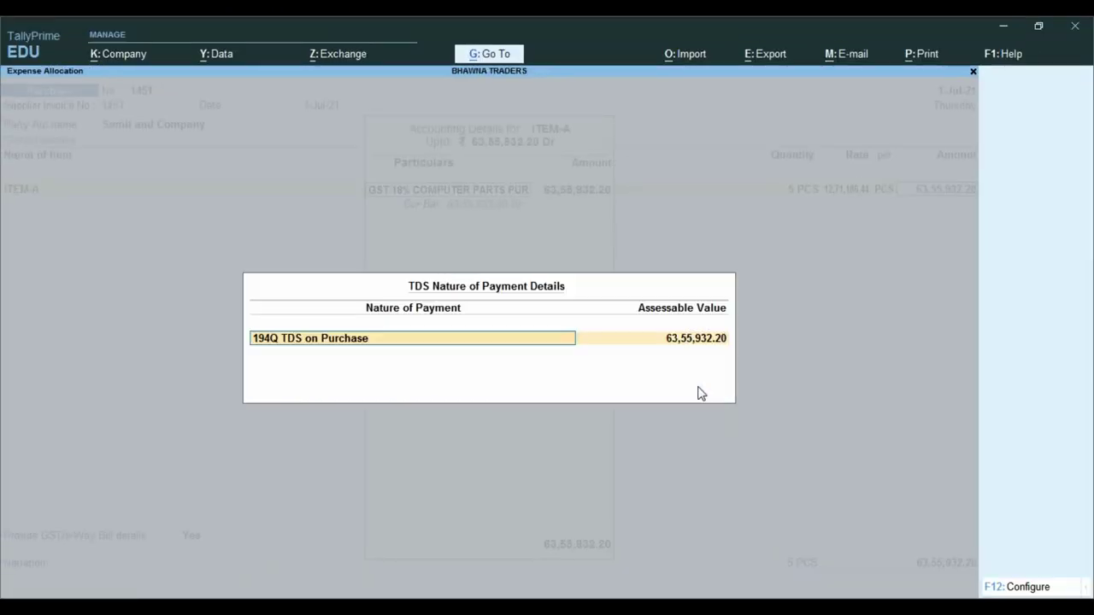
# Return to the voucher's item line, review the TDS Details options in the voucher configuration and accept them
pyautogui.press('Escape')
pyautogui.press('Return')
pyautogui.press('Escape')
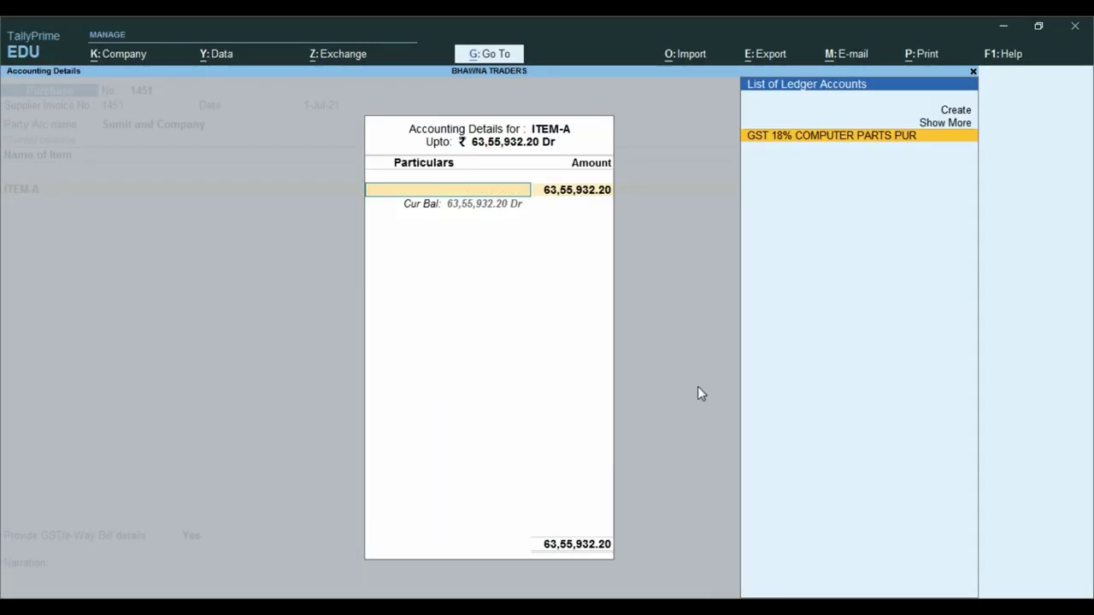
pyautogui.press('Escape')
pyautogui.press('F12')
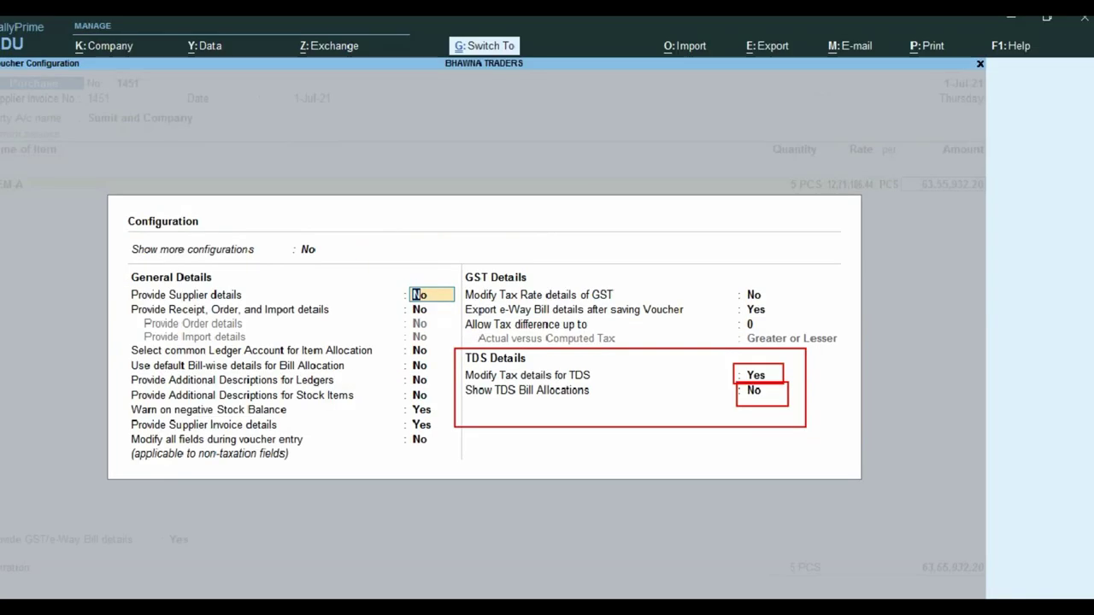
pyautogui.hotkey('ctrl', 'a')
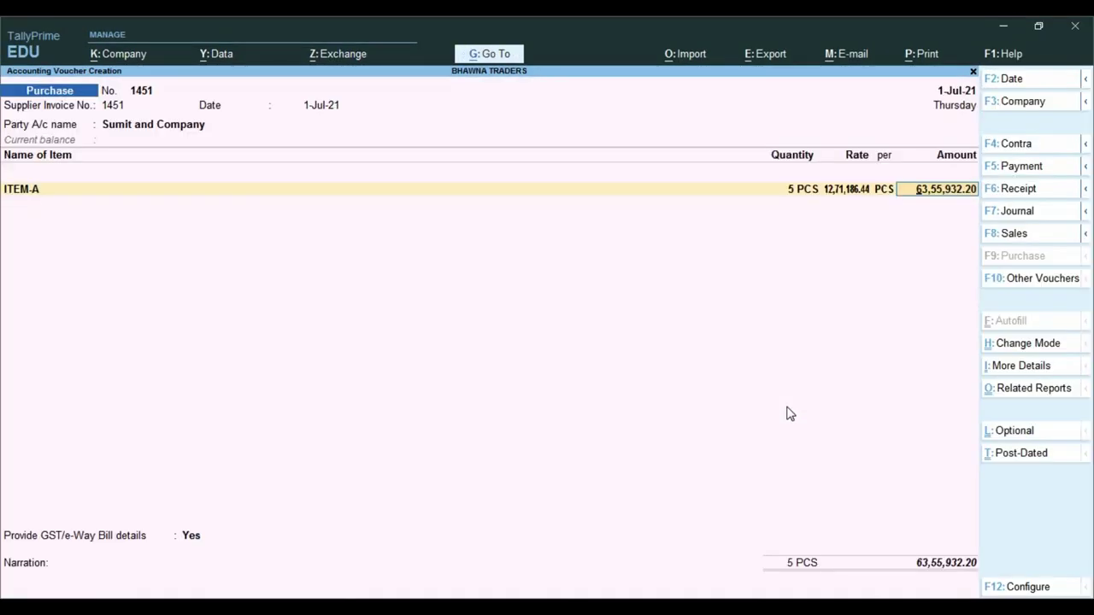
# Allocate ITEM-A to GST 18% COMPUTER PARTS PUR and change the leading digit of the 194Q TDS on Purchase assessable value to 1
pyautogui.press('Return')
pyautogui.press('Return')
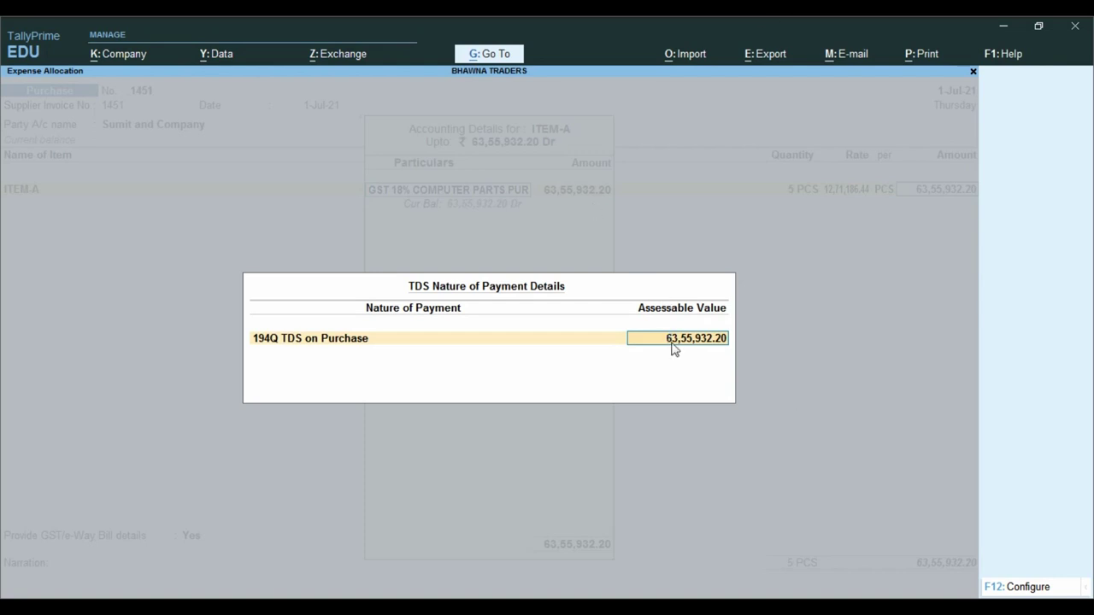
pyautogui.click(709, 359)
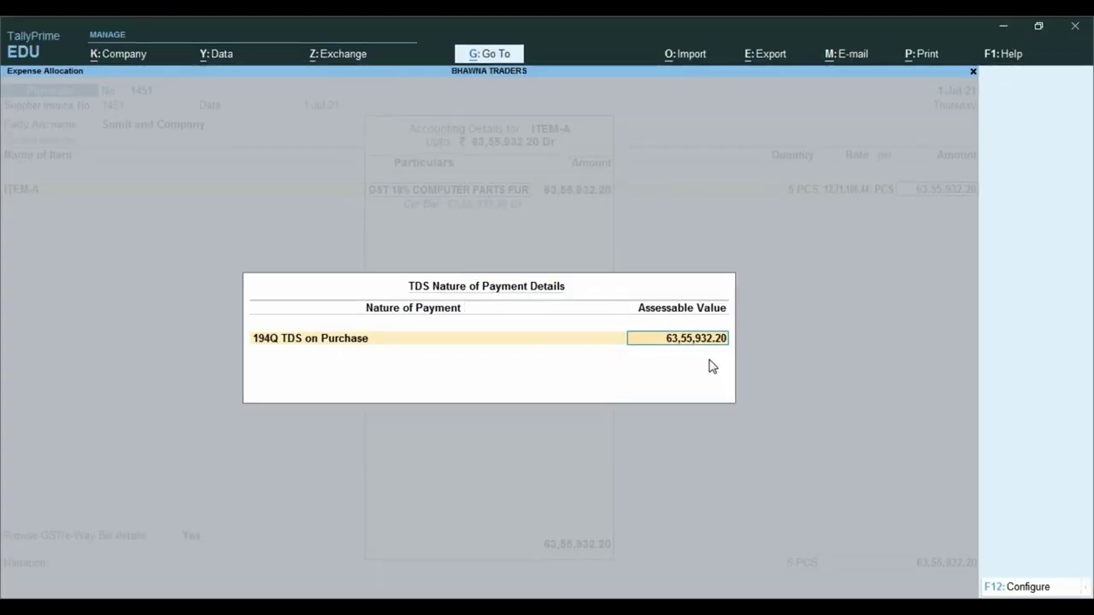
pyautogui.write('1')
pyautogui.press('Return')
pyautogui.press('Return')
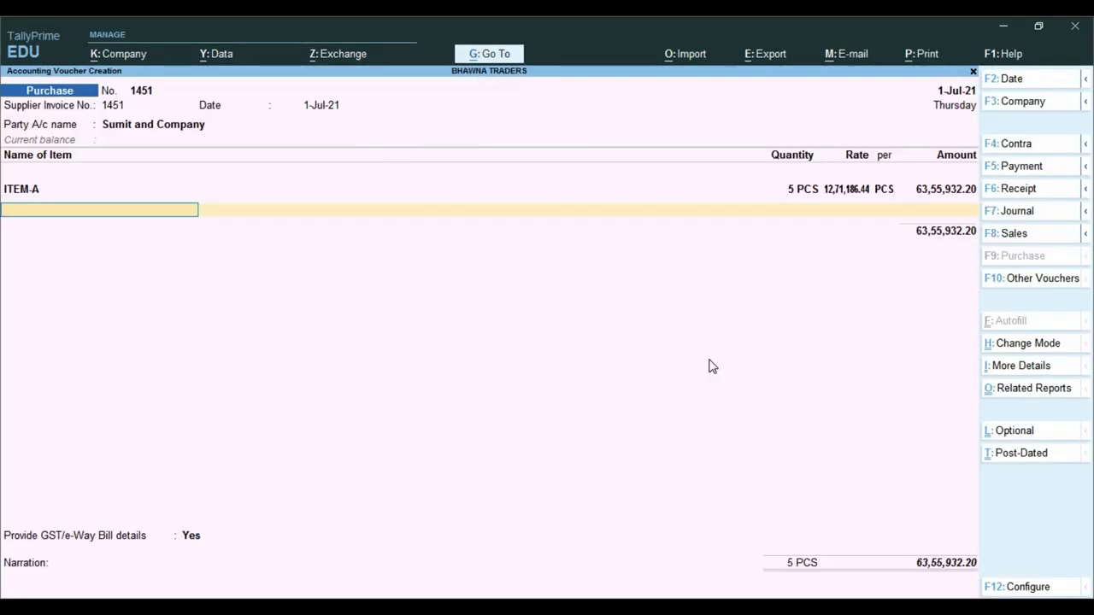
# Add the CGST TAX and SGST TAX ledgers below the item and compare the voucher total with the net total on invoice P1.pdf
pyautogui.press('Return')
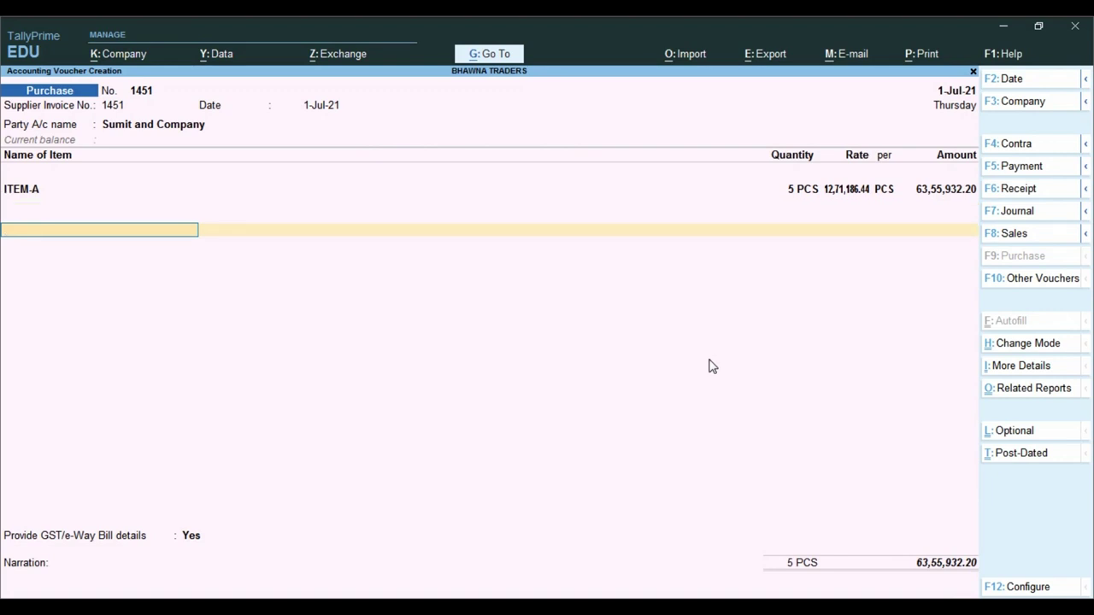
pyautogui.write('cg')
pyautogui.press('Return')
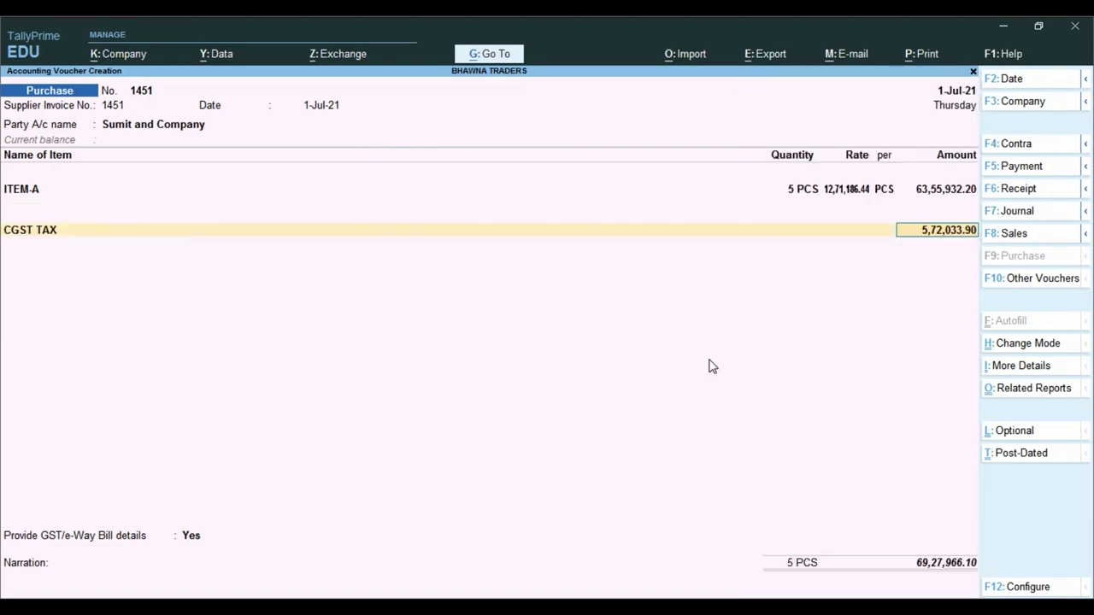
pyautogui.press('Return')
pyautogui.write('sg')
pyautogui.press('Return')
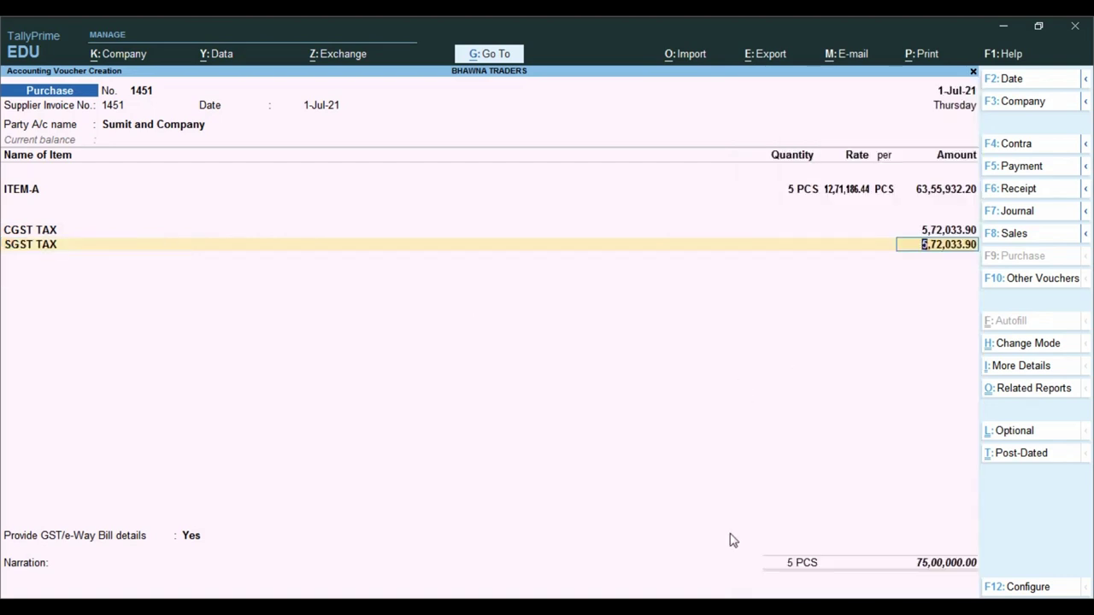
pyautogui.press('ctrl')
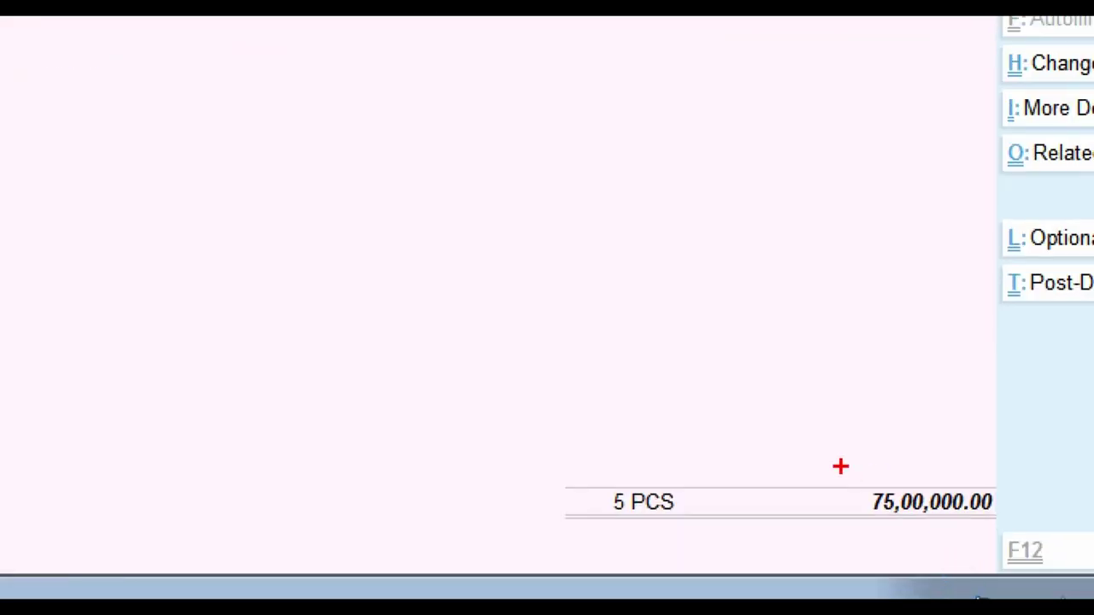
pyautogui.moveTo(901, 544); pyautogui.dragTo(996, 582)
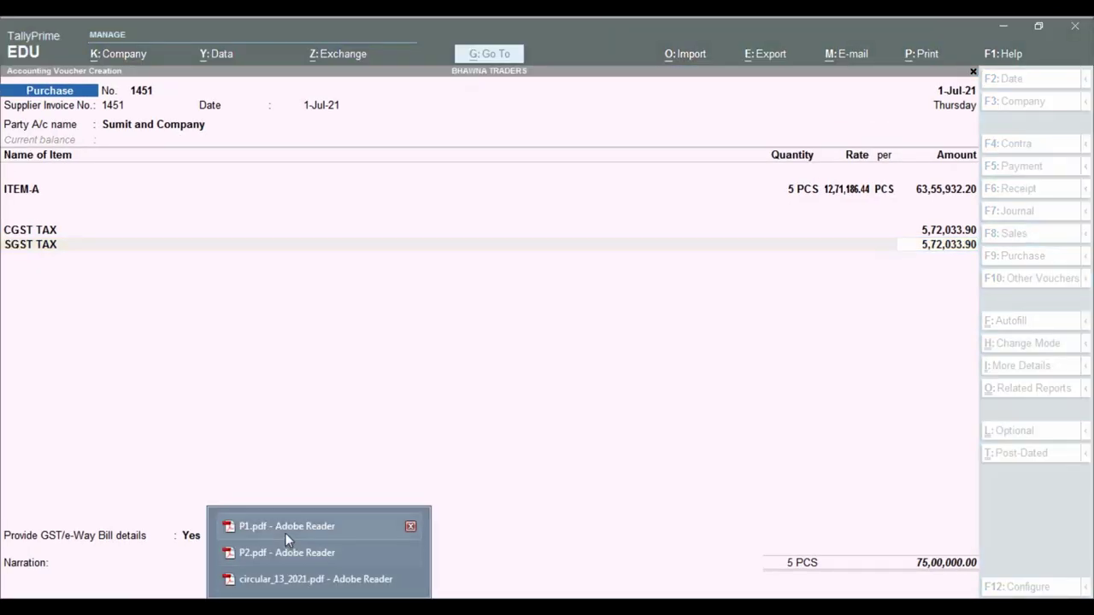
pyautogui.click(286, 530)
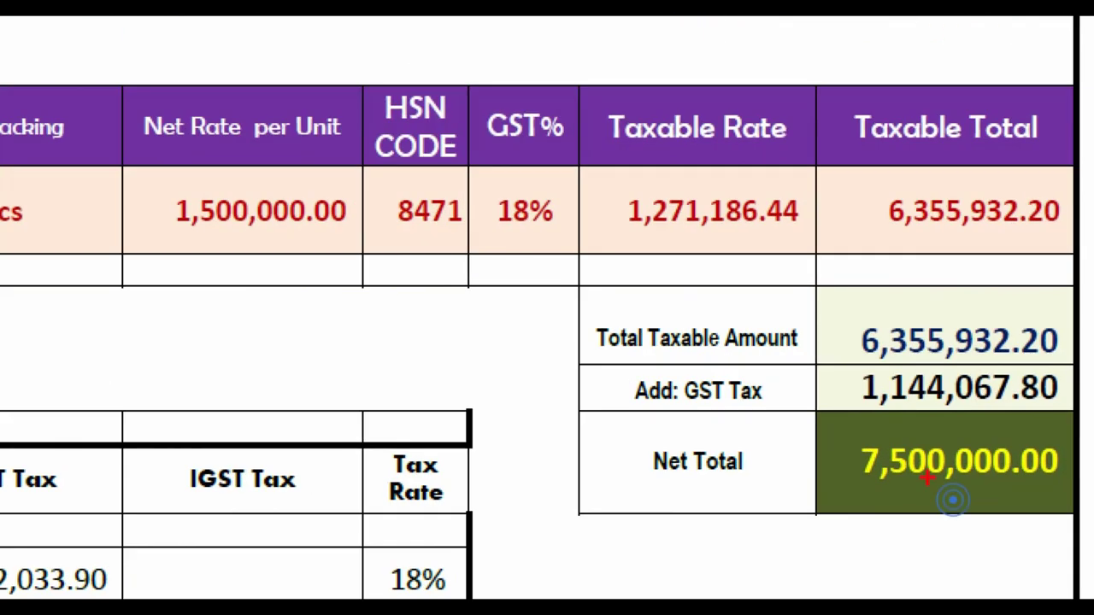
pyautogui.moveTo(887, 461); pyautogui.dragTo(1022, 499)
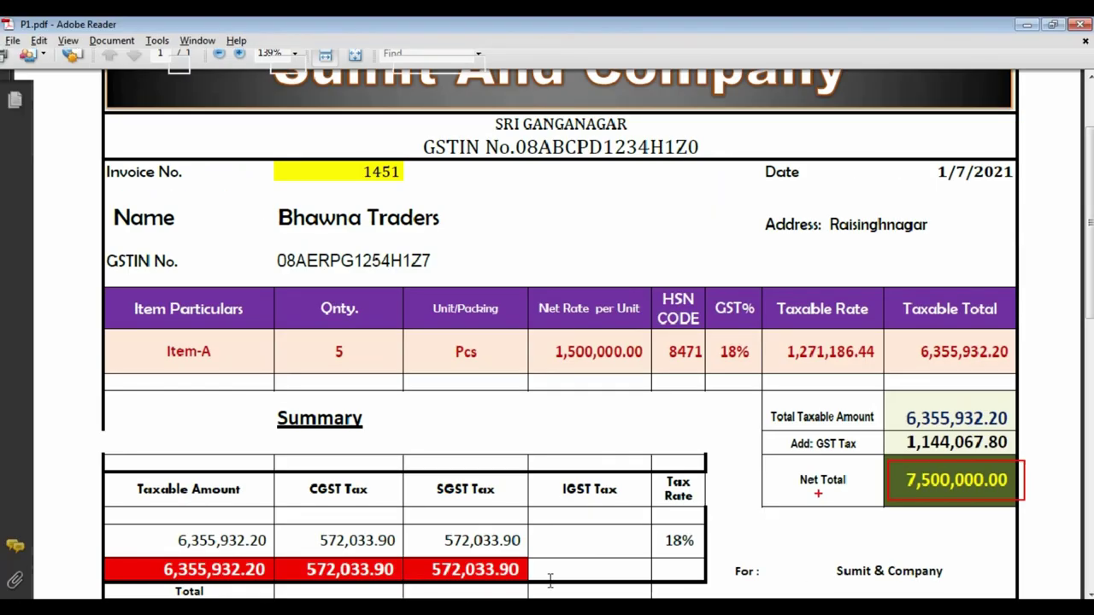
pyautogui.hotkey('alt', 'Tab')
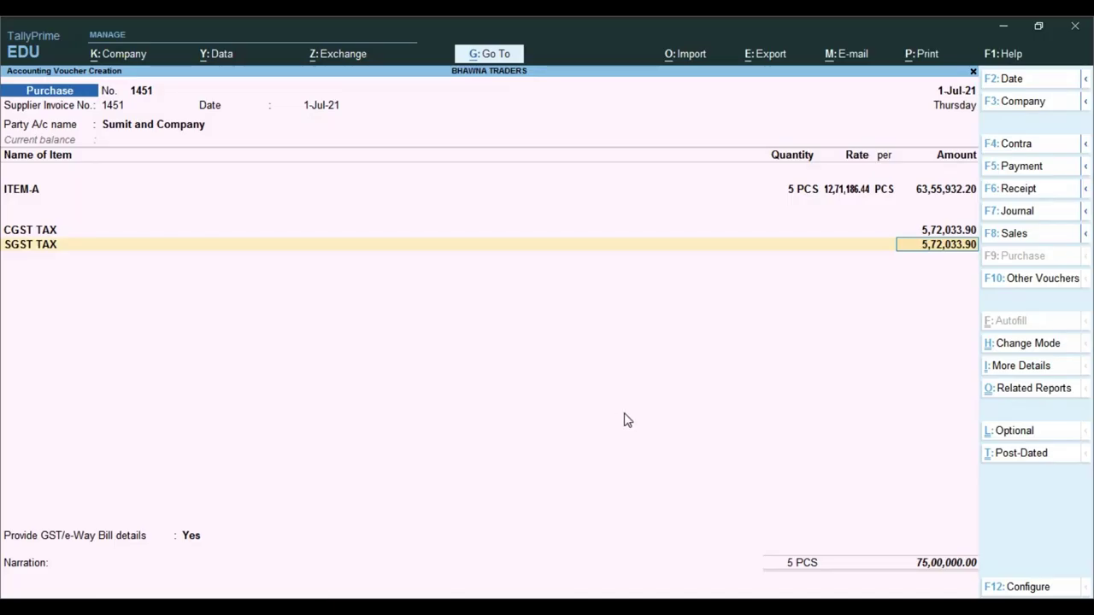
# Add the TDS PAYABLE ON PUR 194Q ledger below SGST TAX in the purchase voucher
pyautogui.press('Return')
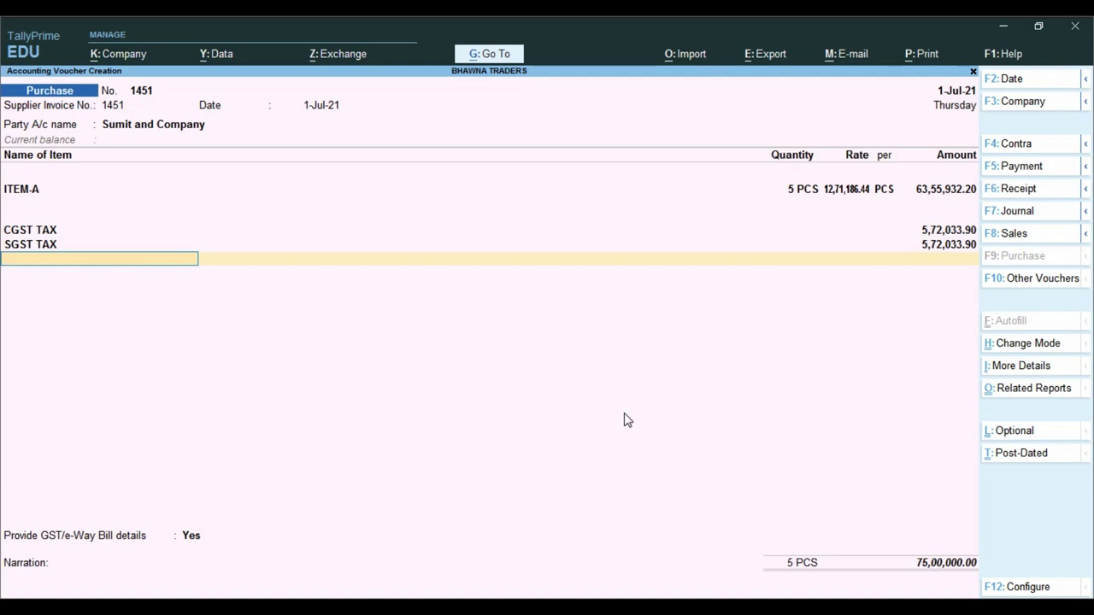
pyautogui.write('T')
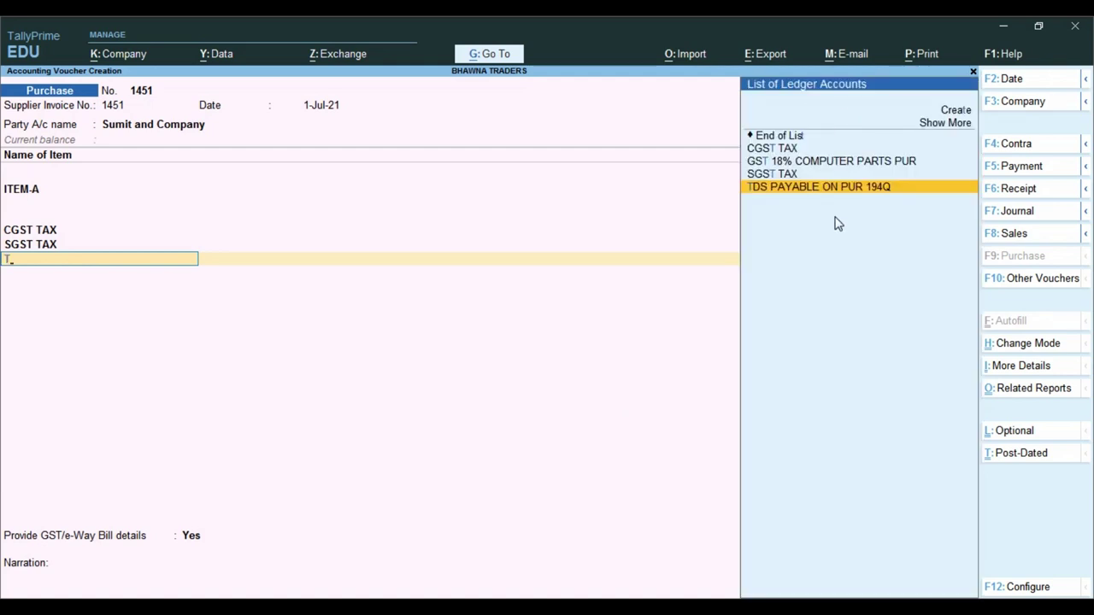
pyautogui.press('ctrl')
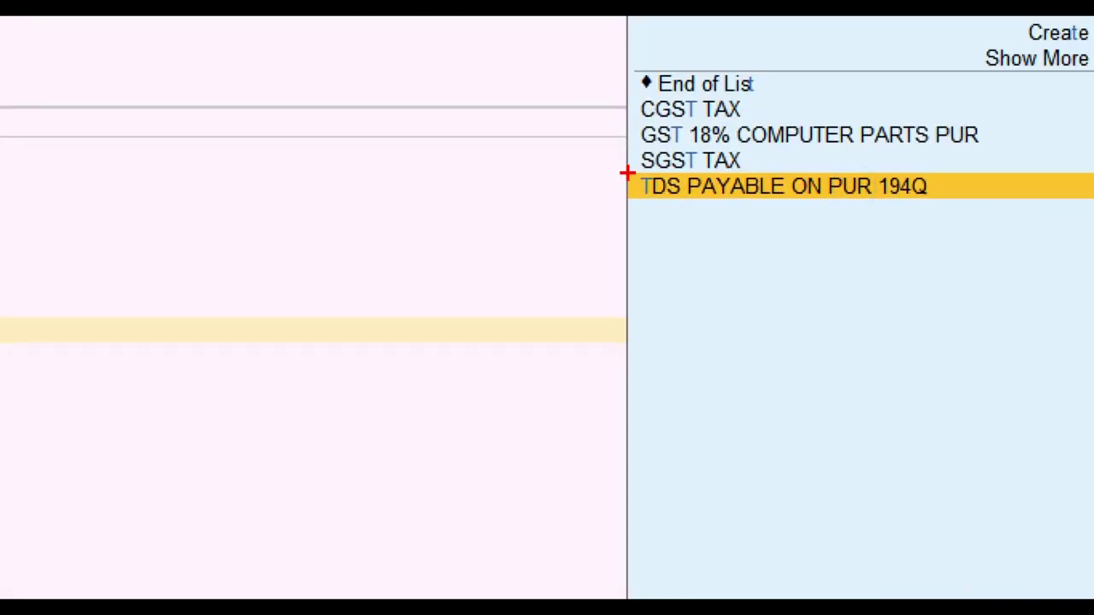
pyautogui.moveTo(626, 172)
pyautogui.mouseDown()
pyautogui.moveTo(798, 199)
pyautogui.moveTo(972, 208)
pyautogui.mouseUp()
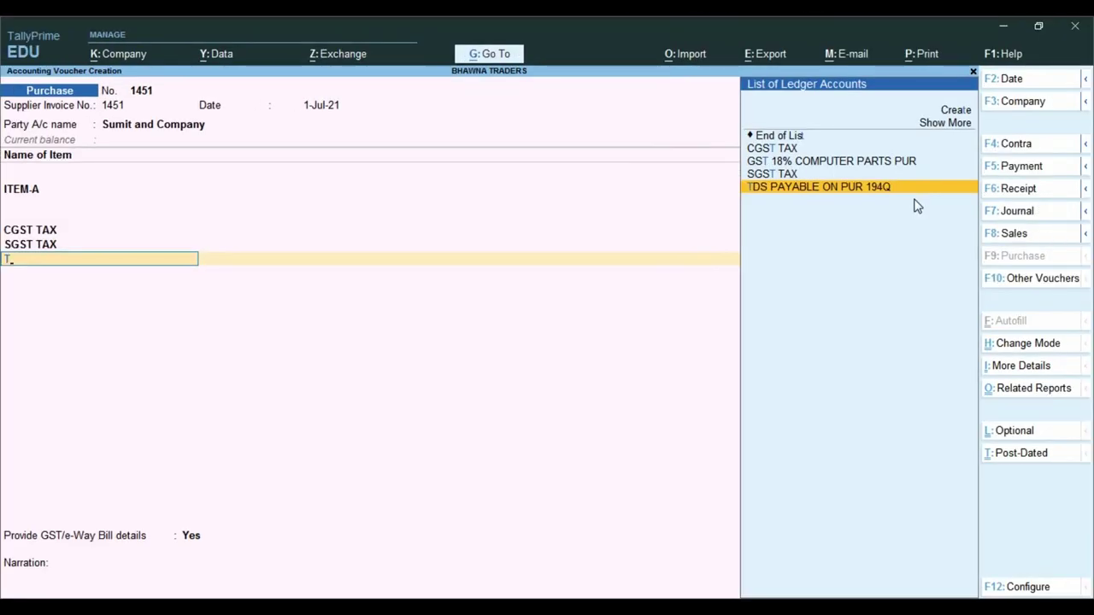
pyautogui.press('Return')
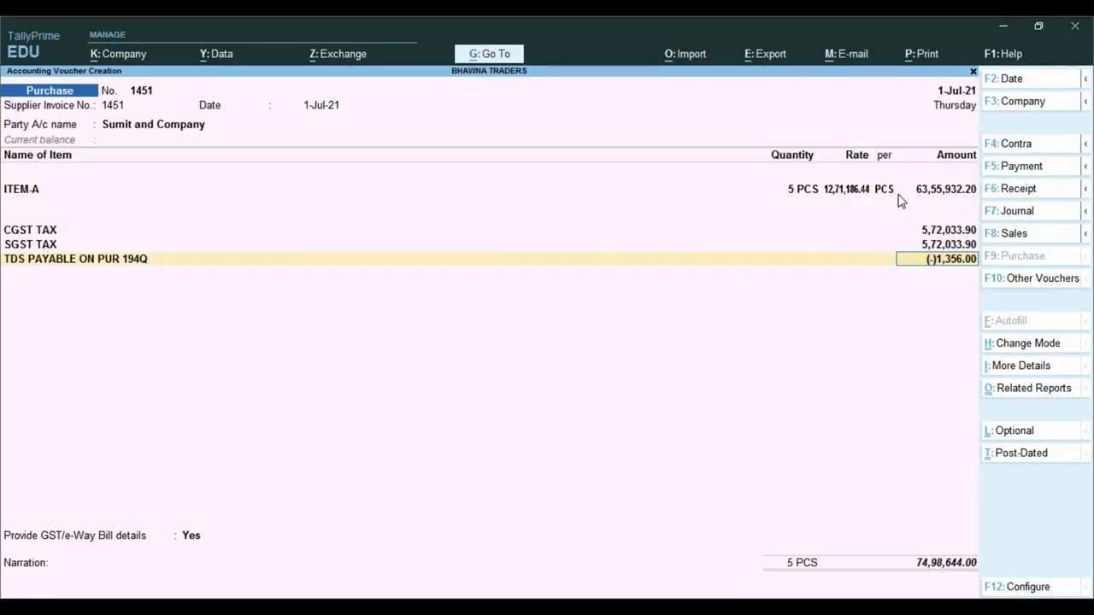
# Examine the TDS deduction amount, the voucher total and the ledger lines of the purchase voucher
pyautogui.press('ctrl')
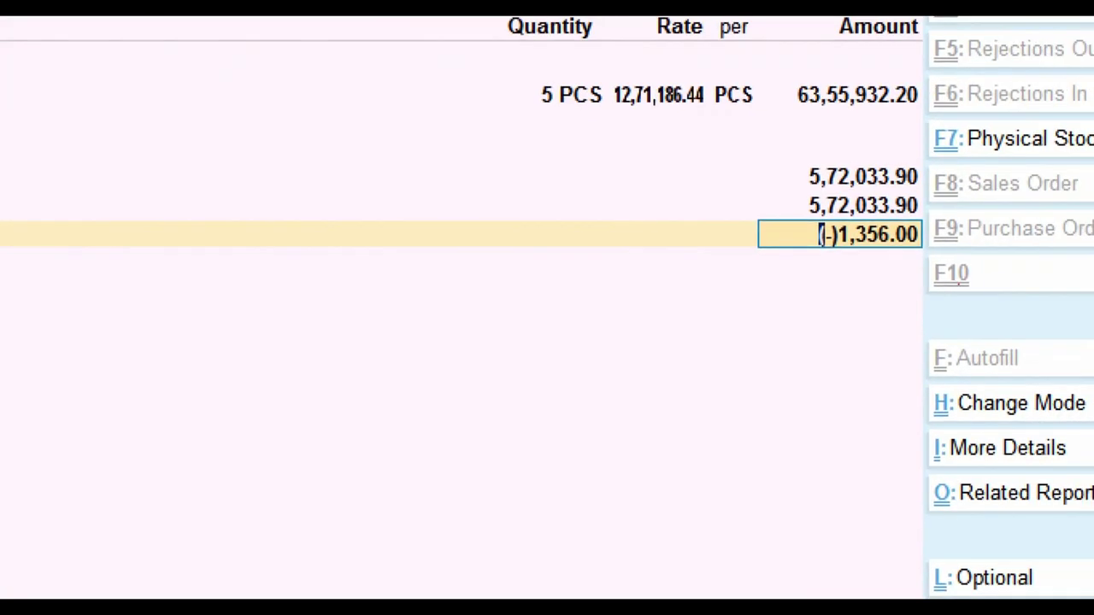
pyautogui.moveTo(777, 208)
pyautogui.mouseDown()
pyautogui.moveTo(918, 264)
pyautogui.moveTo(944, 264)
pyautogui.mouseUp()
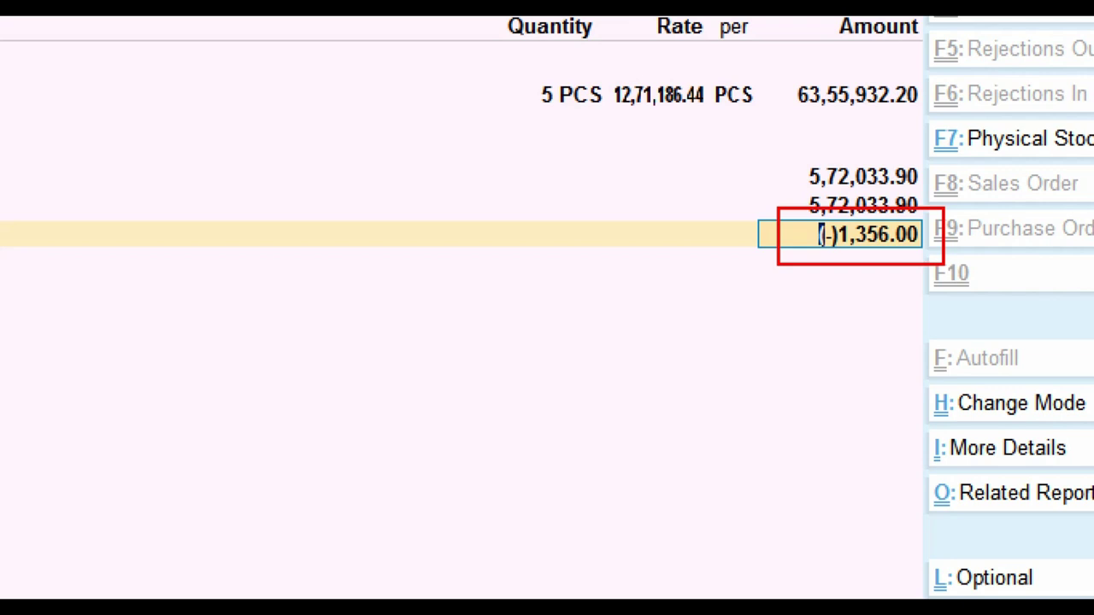
pyautogui.press('Escape')
pyautogui.press('ctrl')
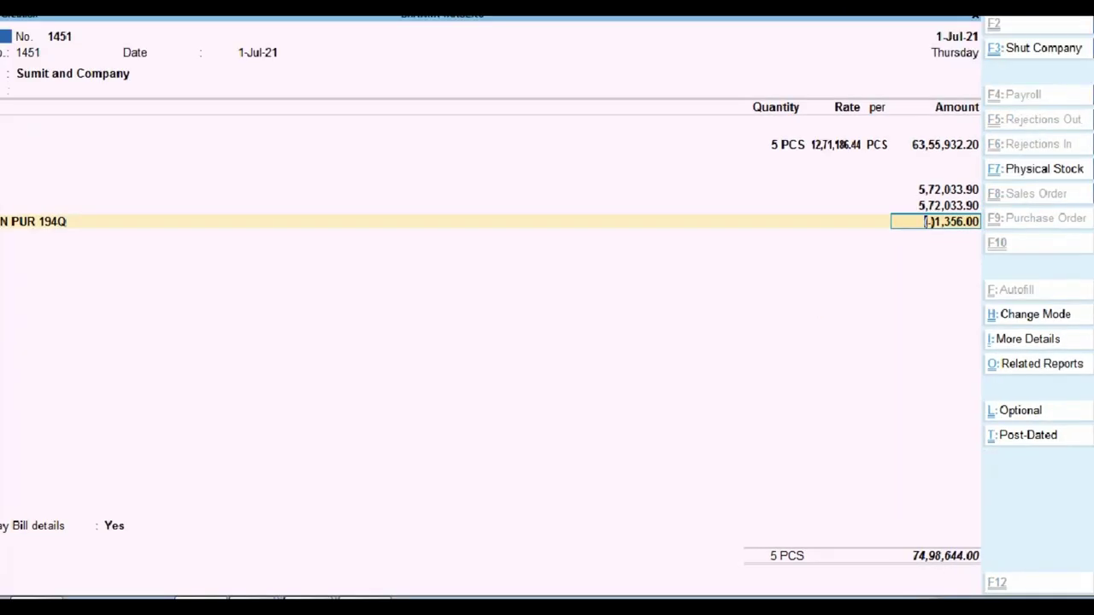
pyautogui.moveTo(896, 538); pyautogui.dragTo(997, 570)
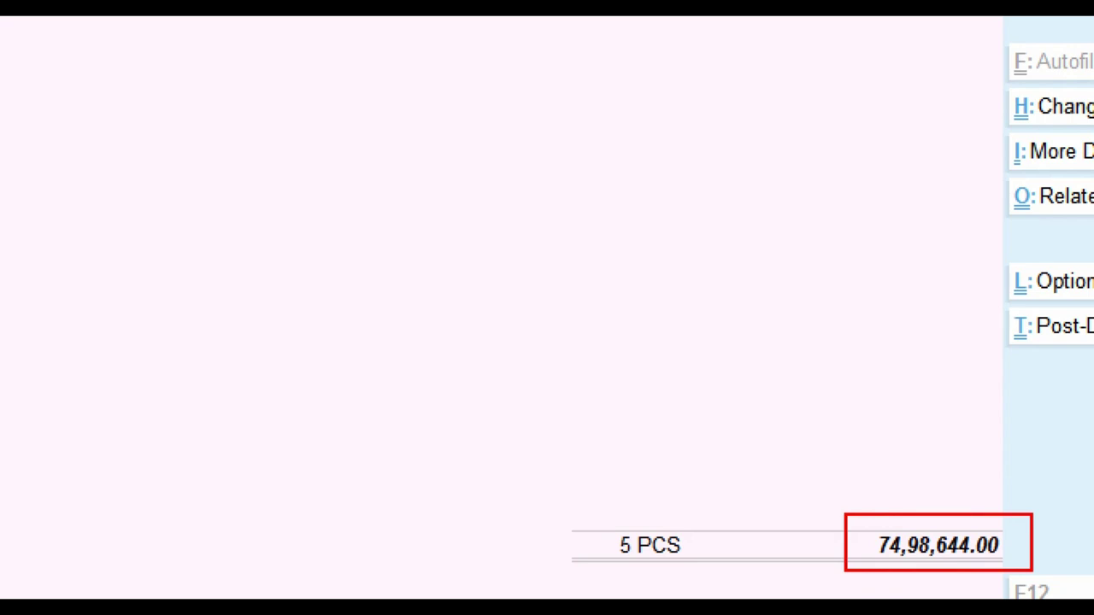
pyautogui.press('Escape')
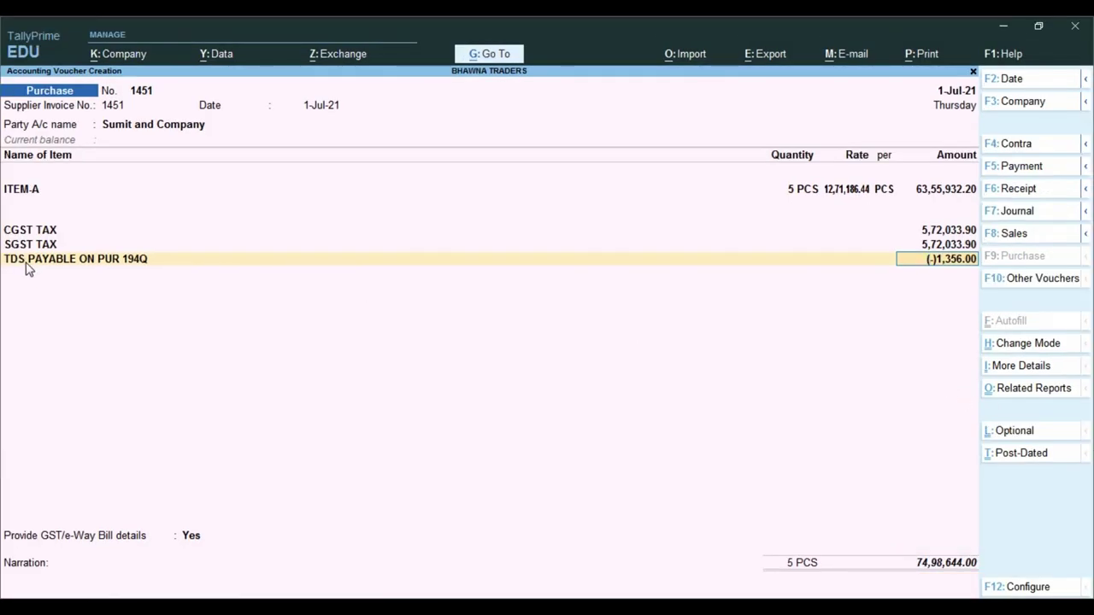
pyautogui.hotkey('ctrl', '1')
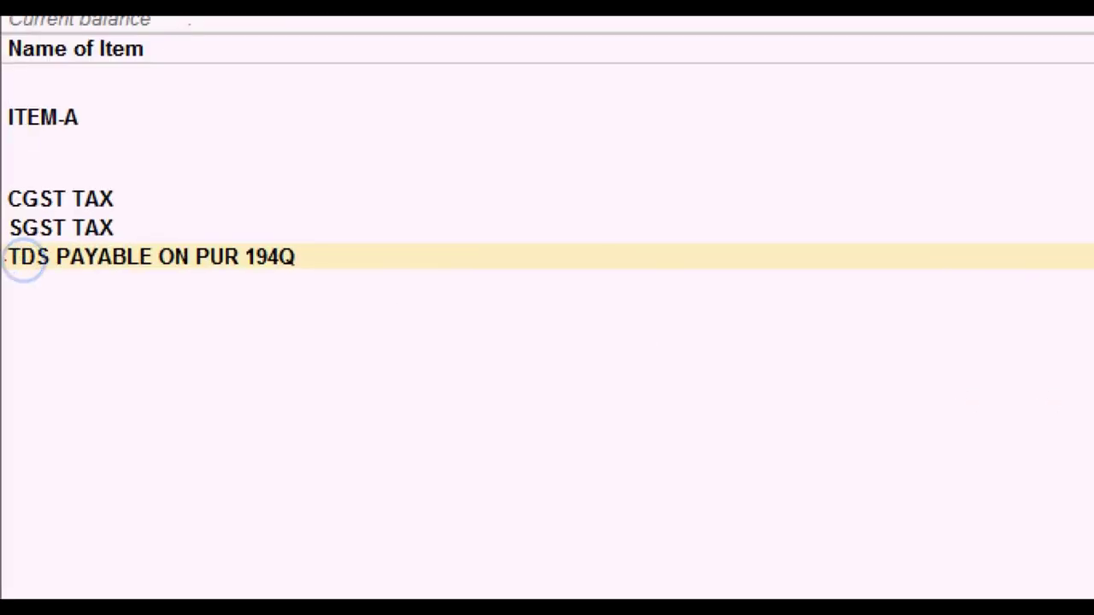
pyautogui.moveTo(2, 238)
pyautogui.mouseDown()
pyautogui.moveTo(171, 302)
pyautogui.moveTo(322, 299)
pyautogui.mouseUp()
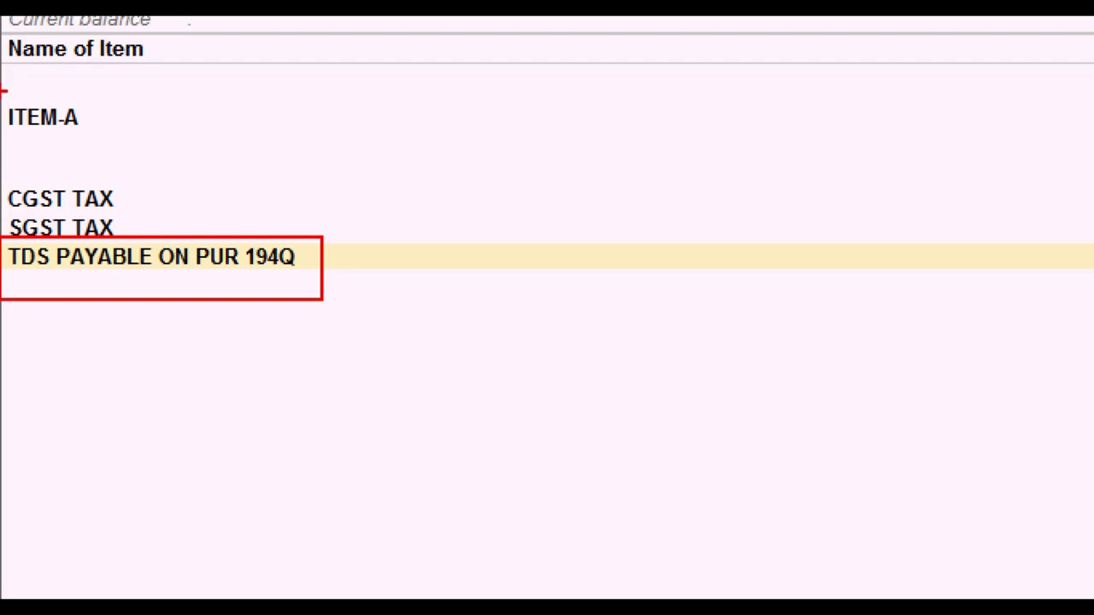
pyautogui.moveTo(1, 94)
pyautogui.mouseDown()
pyautogui.moveTo(45, 198)
pyautogui.moveTo(81, 232)
pyautogui.mouseUp()
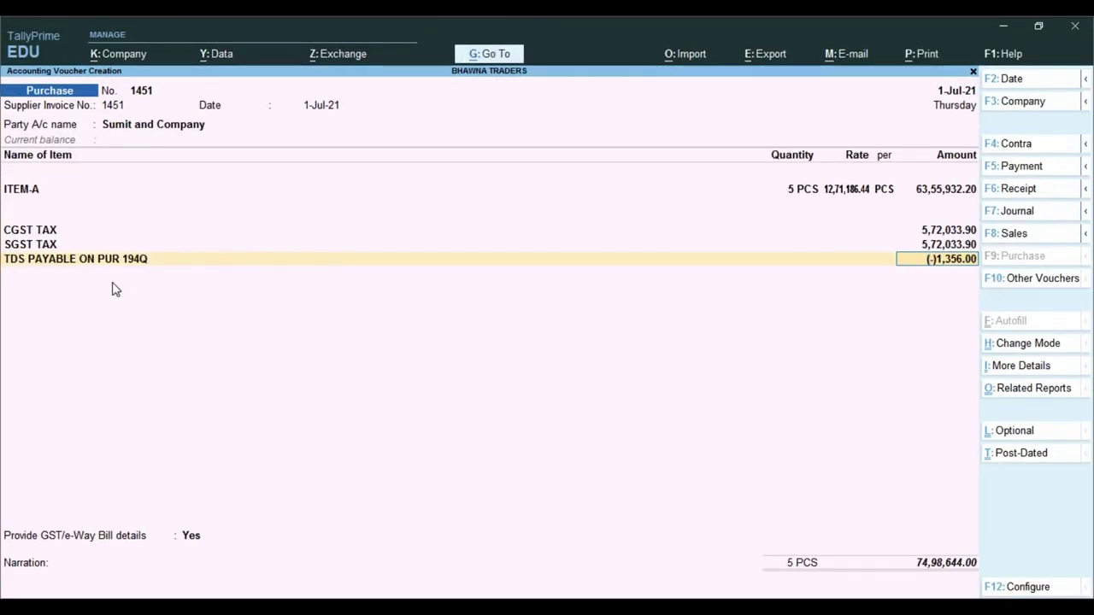
# Open the TDS PAYABLE ON PUR 194Q ledger from the voucher, check its nature of payment and accept the ledger
pyautogui.press('BackSpace')
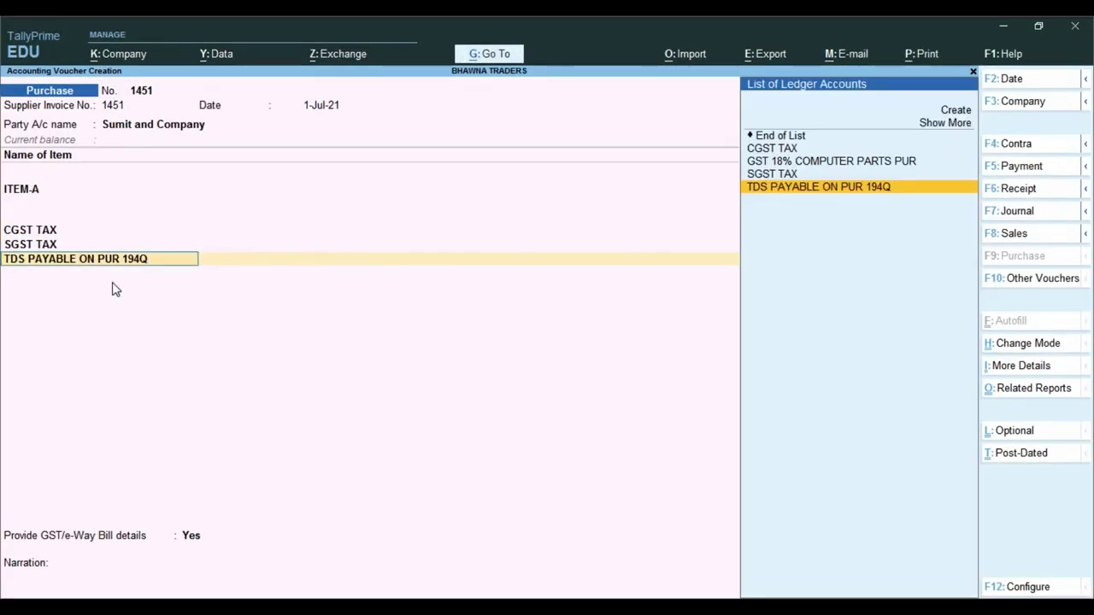
pyautogui.hotkey('ctrl', 'Return')
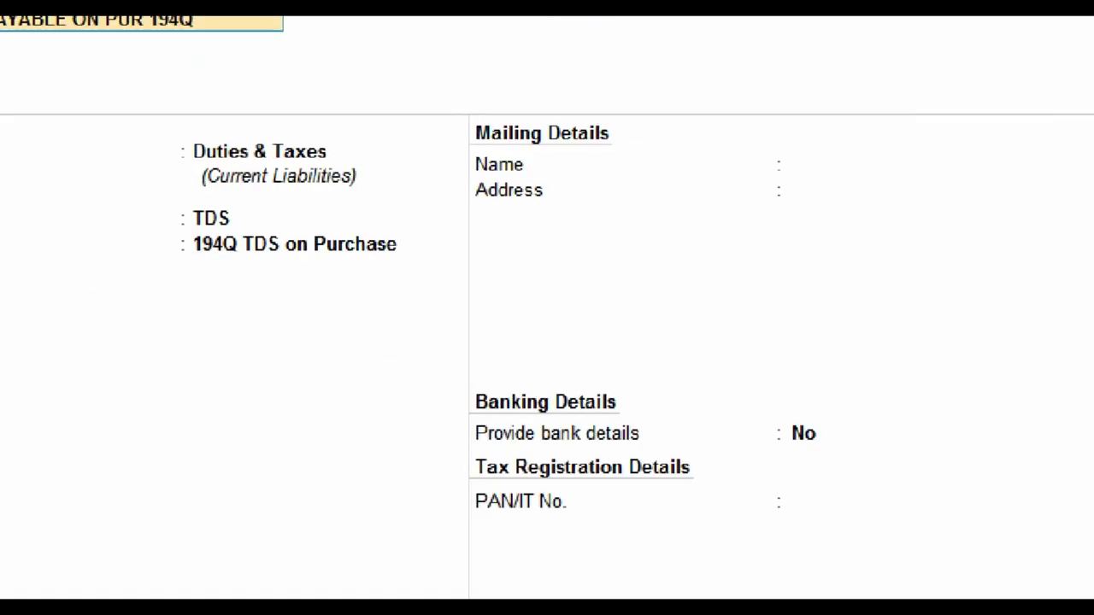
pyautogui.click(251, 174)
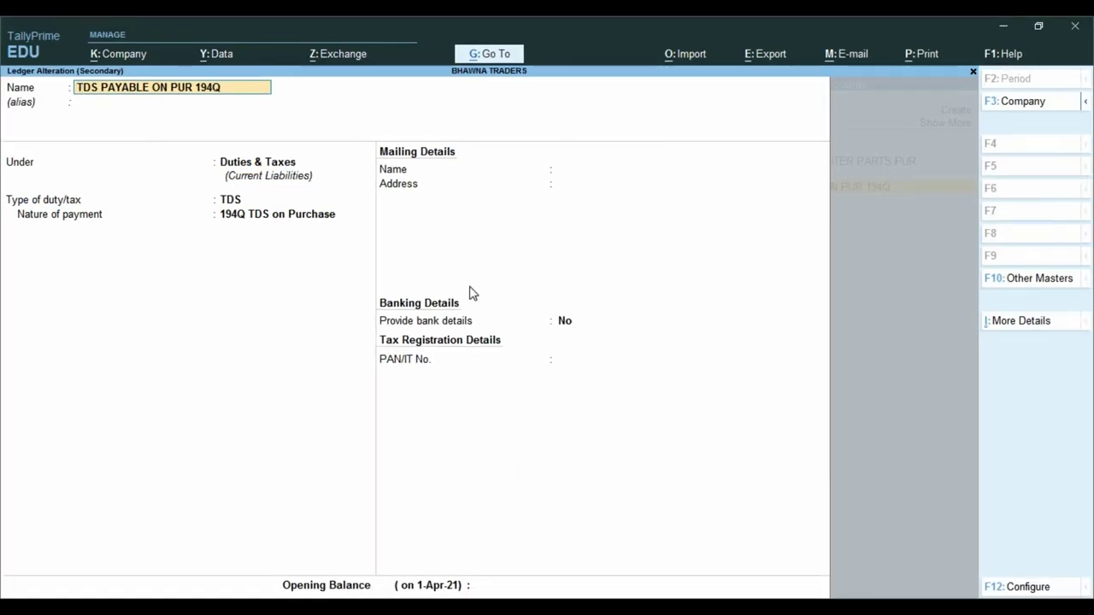
pyautogui.press('Return')
pyautogui.press('Return')
pyautogui.press('Return')
pyautogui.press('Return')
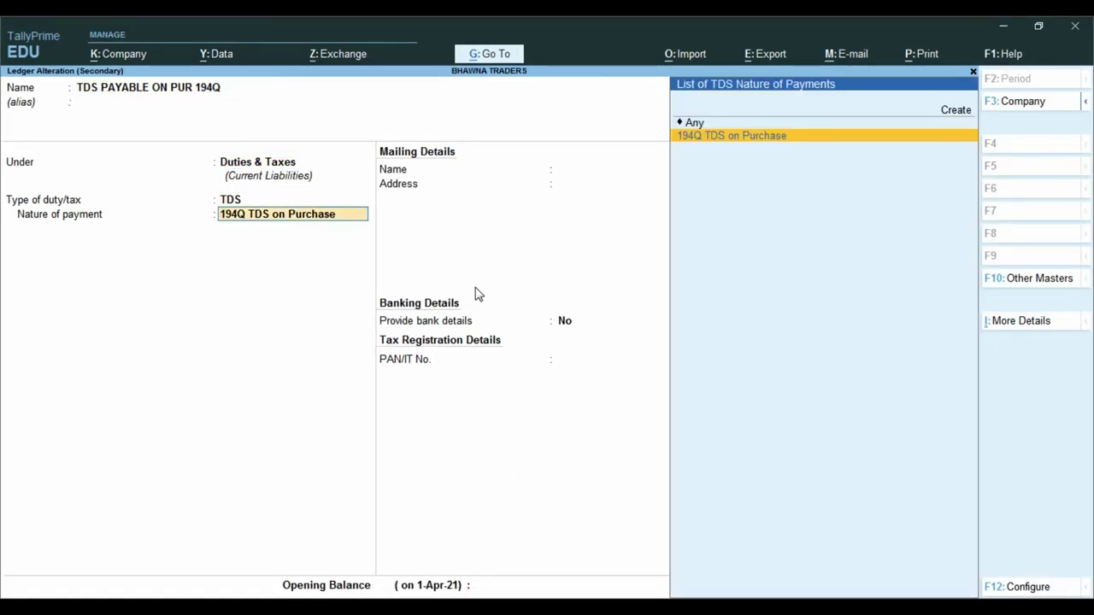
pyautogui.press('BackSpace')
pyautogui.press('Return')
pyautogui.press('ctrl')
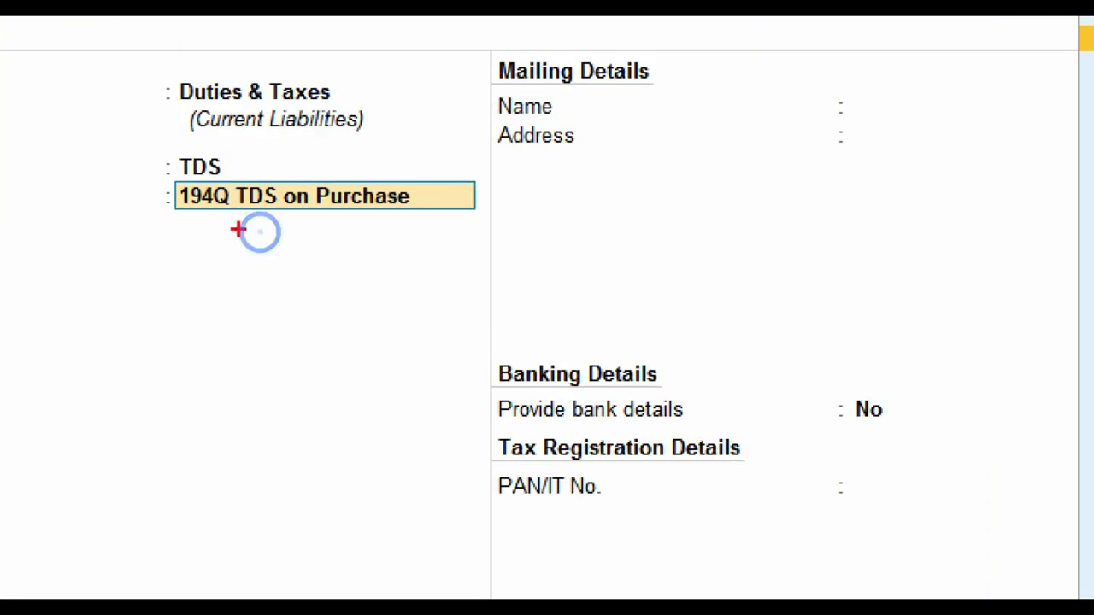
pyautogui.moveTo(166, 171); pyautogui.dragTo(531, 239)
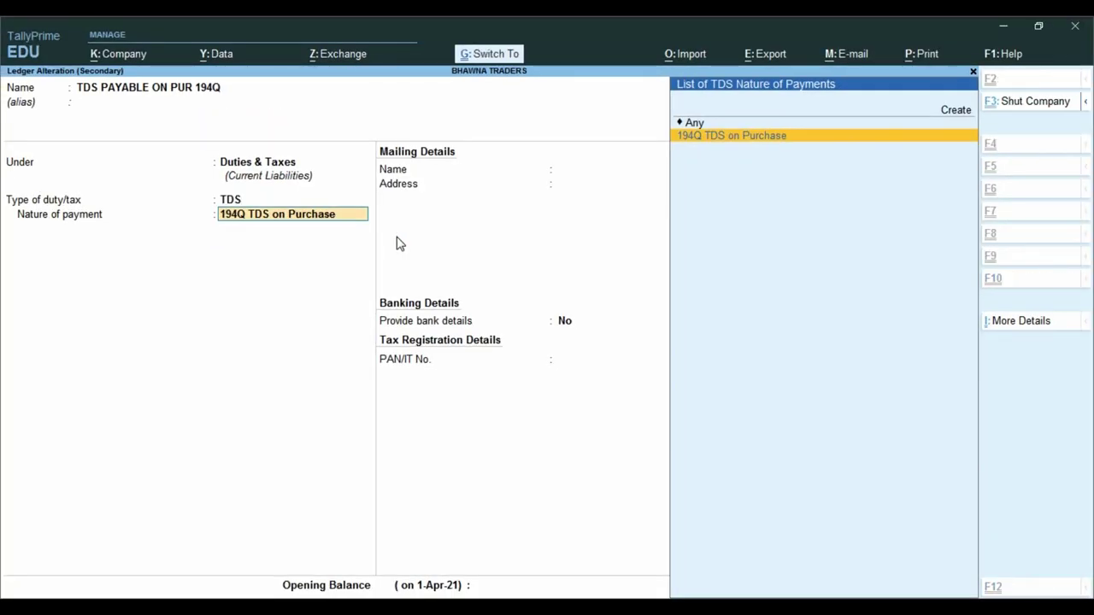
pyautogui.hotkey('ctrl', 'a')
# Accept the TDS ledger line and set Provide GST/e-Way Bill details to No
pyautogui.press('Return')
pyautogui.press('Return')
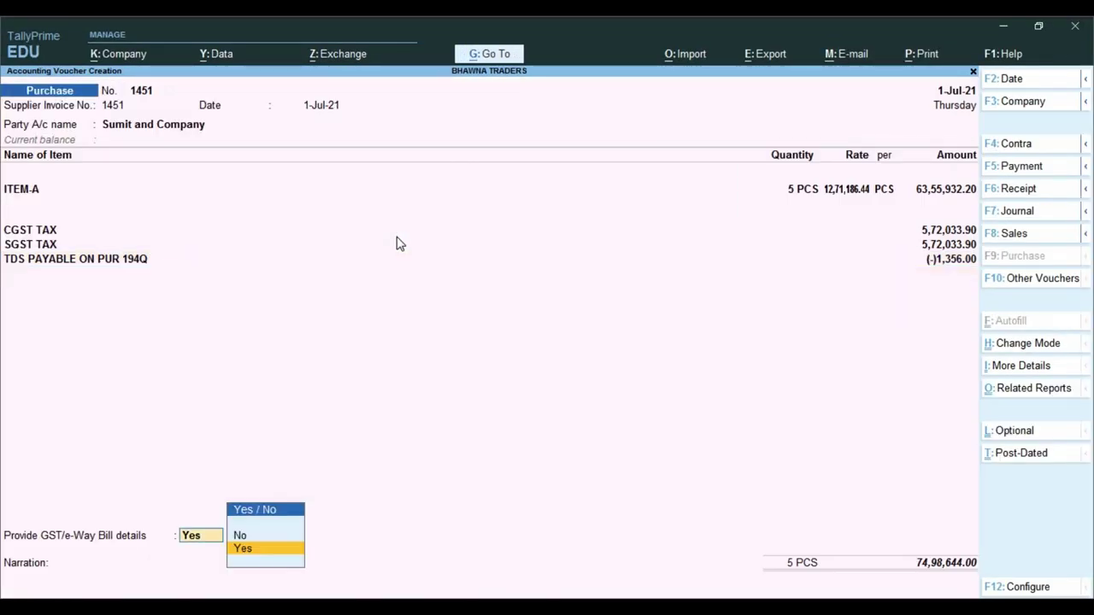
pyautogui.press('Down')
pyautogui.press('Return')
pyautogui.press('Return')
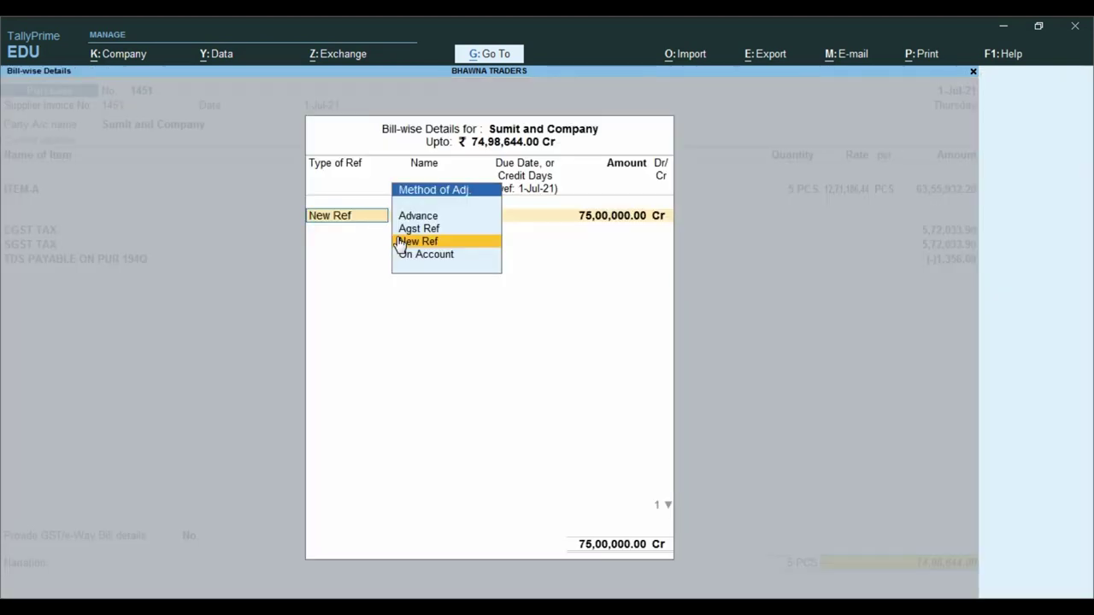
# Allocate 75,00,000.00 Cr to the new reference 1451 in Sumit and Company's bill-wise details
pyautogui.click(400, 243)
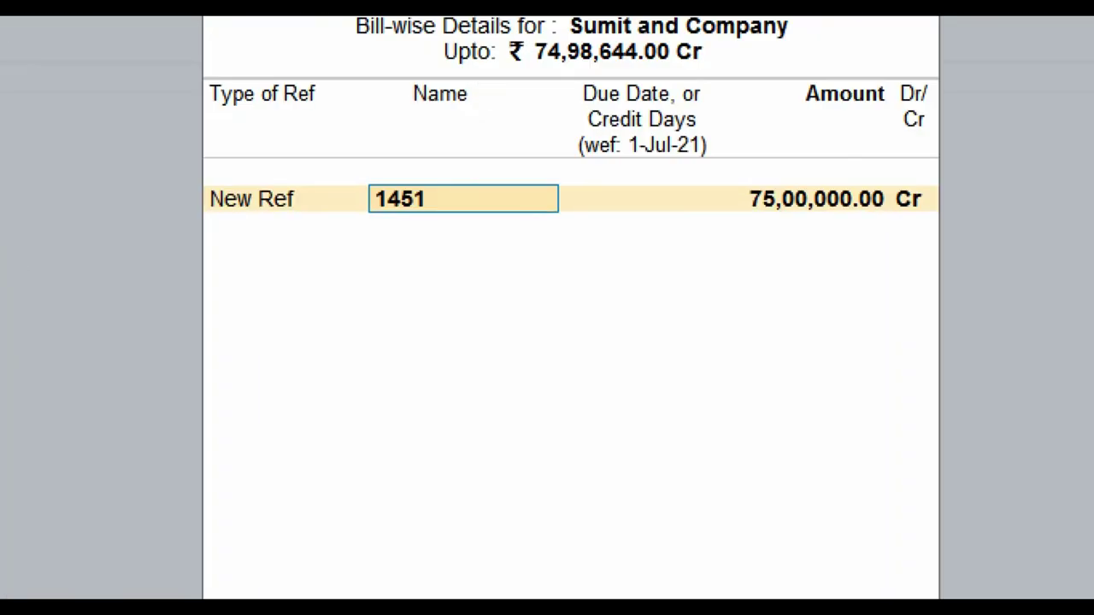
pyautogui.moveTo(347, 171)
pyautogui.mouseDown()
pyautogui.moveTo(391, 236)
pyautogui.moveTo(471, 254)
pyautogui.mouseUp()
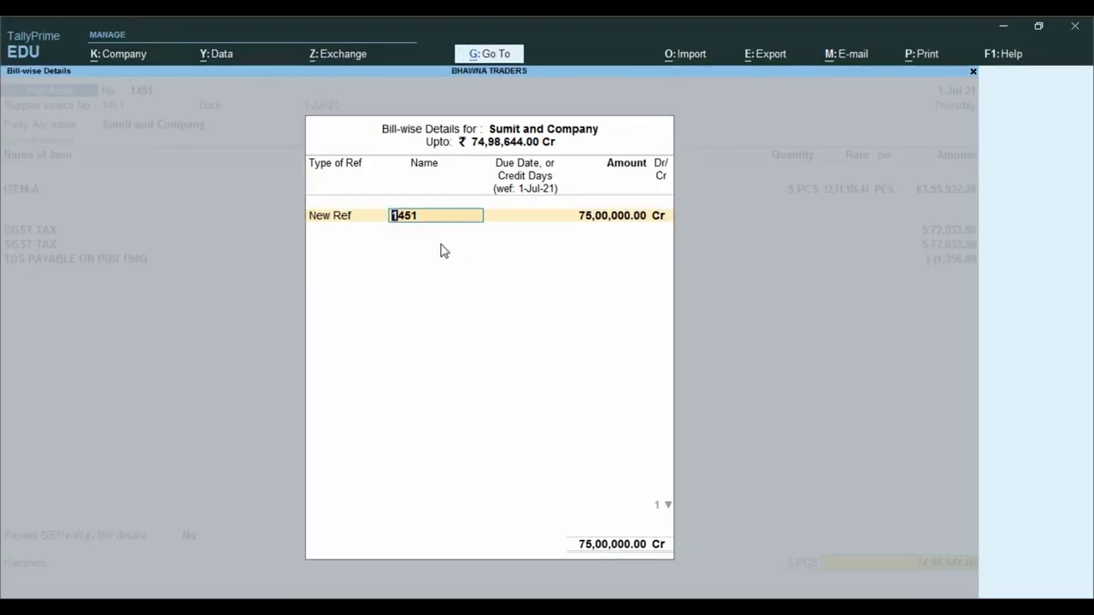
pyautogui.press('Return')
pyautogui.press('Return')
pyautogui.press('Return')
pyautogui.press('Return')
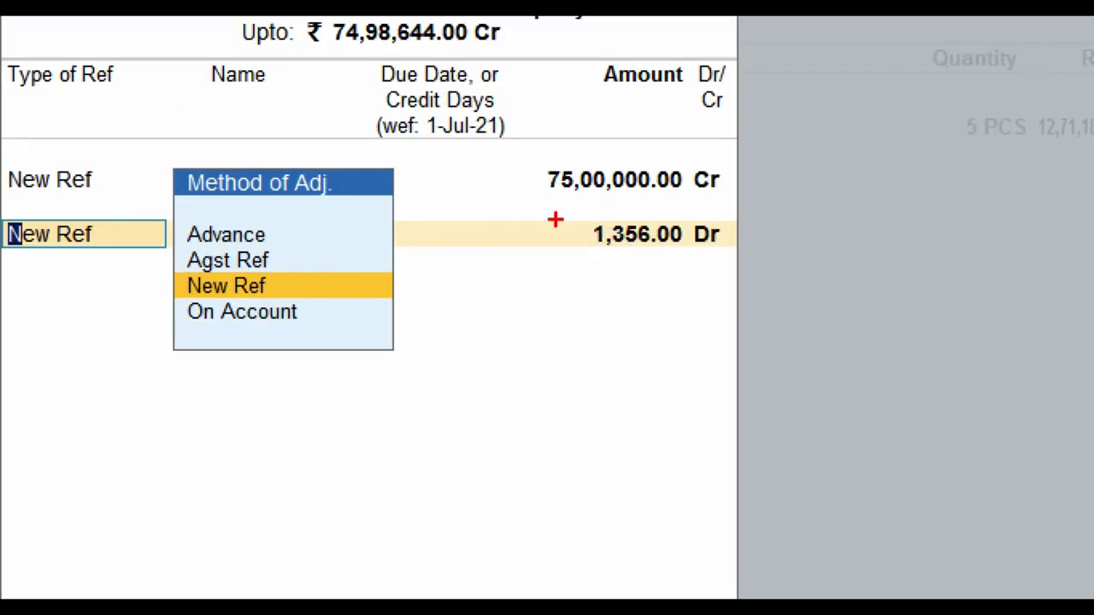
pyautogui.moveTo(513, 154)
pyautogui.mouseDown()
pyautogui.moveTo(676, 205)
pyautogui.moveTo(746, 203)
pyautogui.mouseUp()
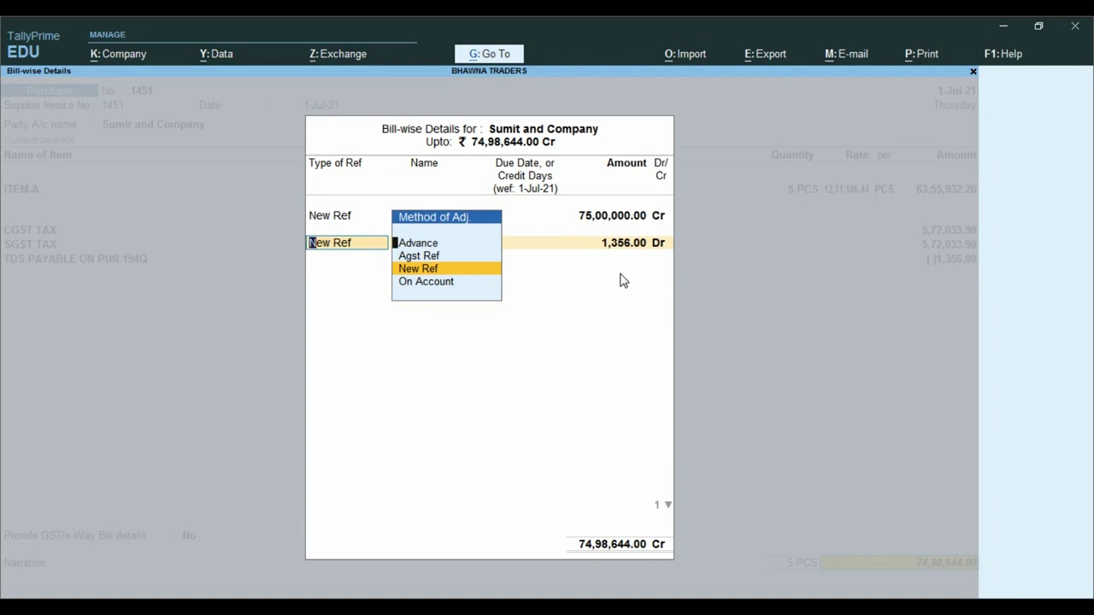
# Allocate 1,356.00 Dr to the new reference Inv 1451 TDS and save the purchase voucher, accepting the modified tax details
pyautogui.press('Return')
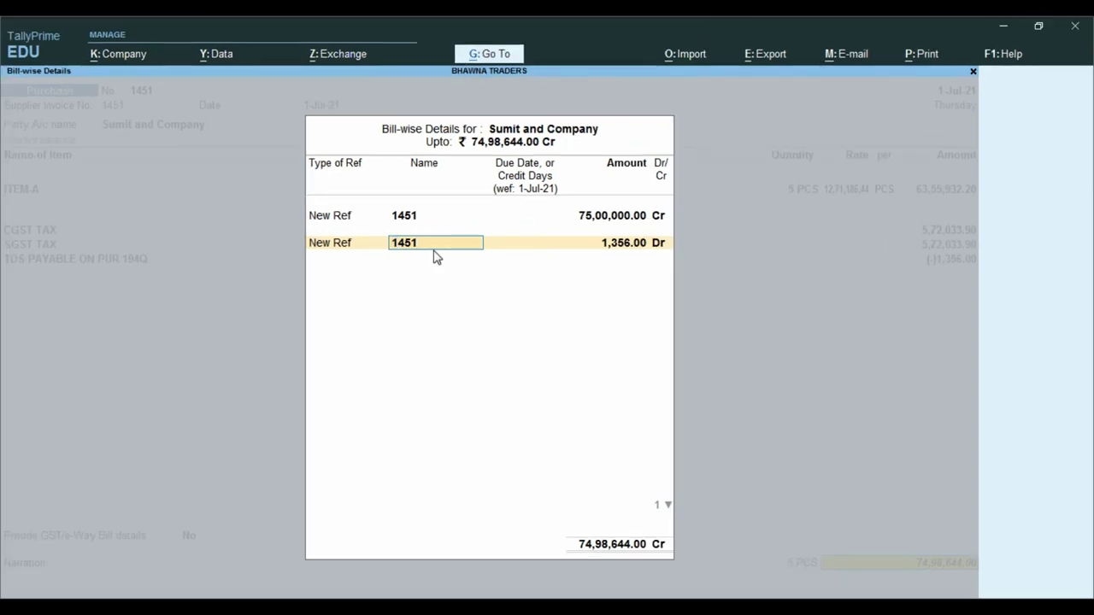
pyautogui.press('BackSpace')
pyautogui.write('Inv 1451 TDS')
pyautogui.press('Return')
pyautogui.press('Return')
pyautogui.press('Return')
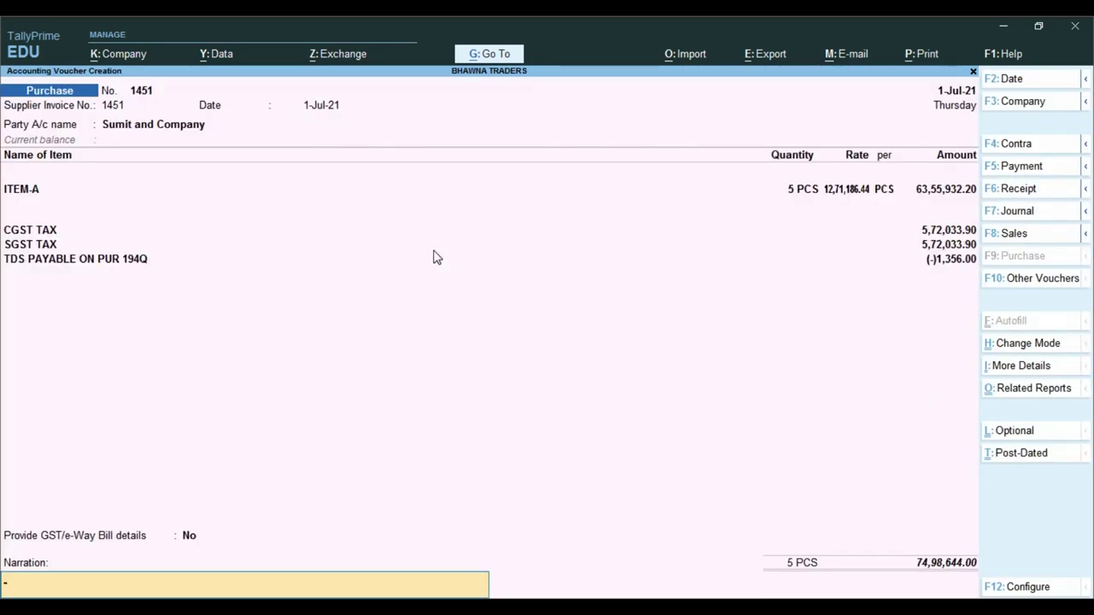
pyautogui.press('Return')
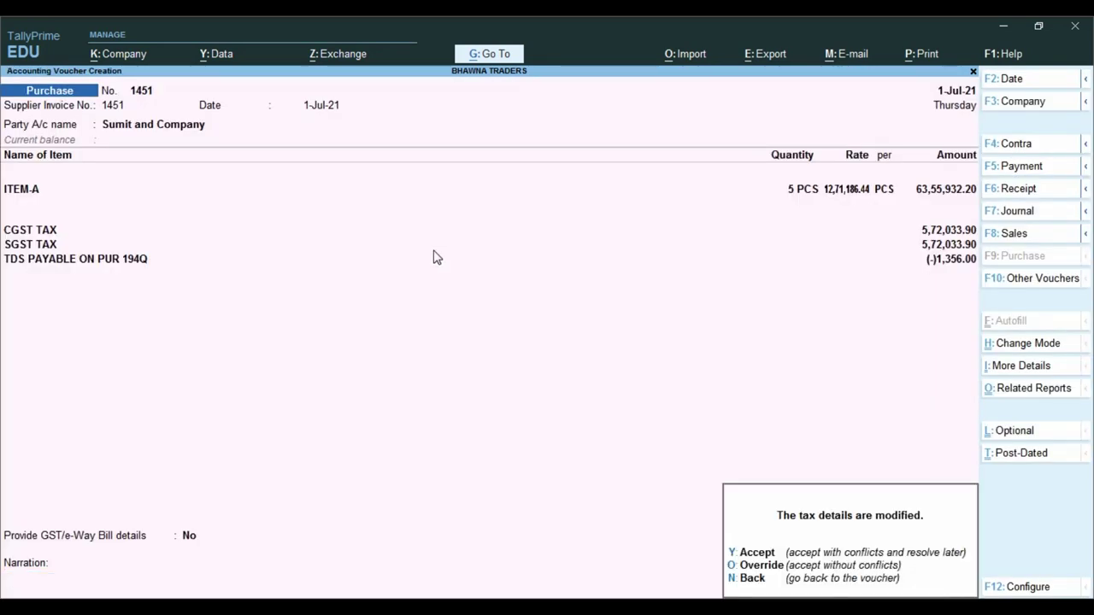
pyautogui.press('y')
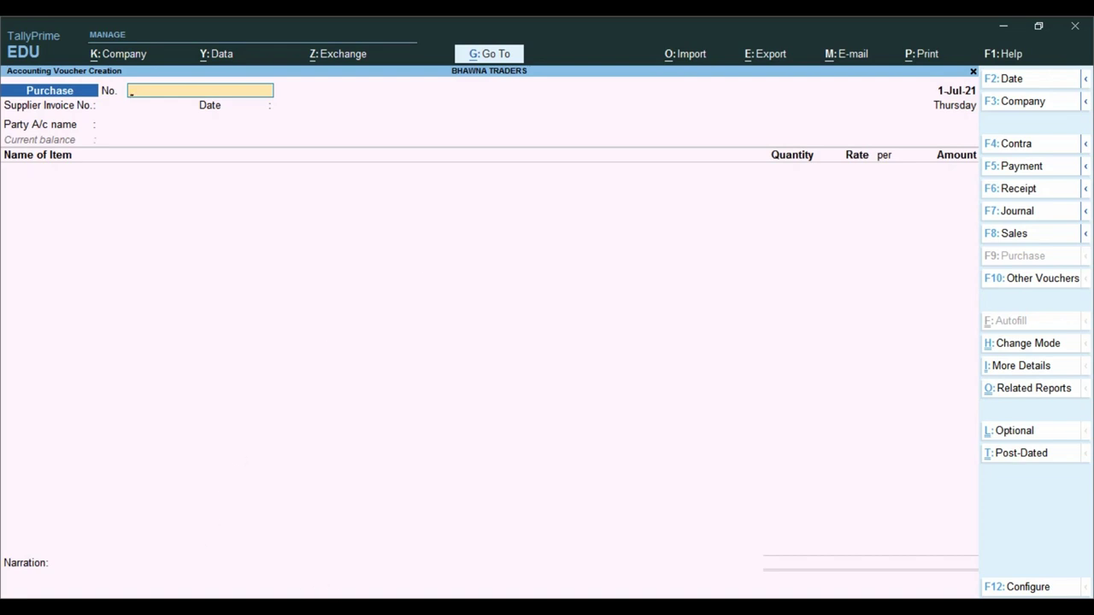
# Read clause 4.3.3 on purchase returns in circular_13_2021.pdf and switch to the Excel worksheet with the invoice and purchase return figures
pyautogui.moveTo(331, 594)
pyautogui.click(278, 580)
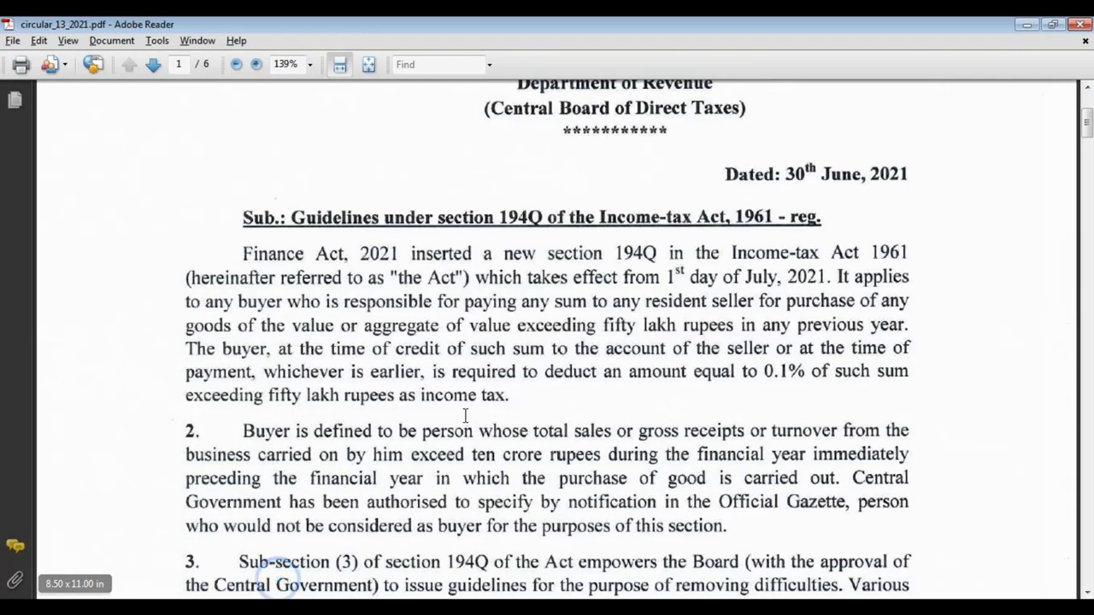
pyautogui.scroll(-20, 490, 424)
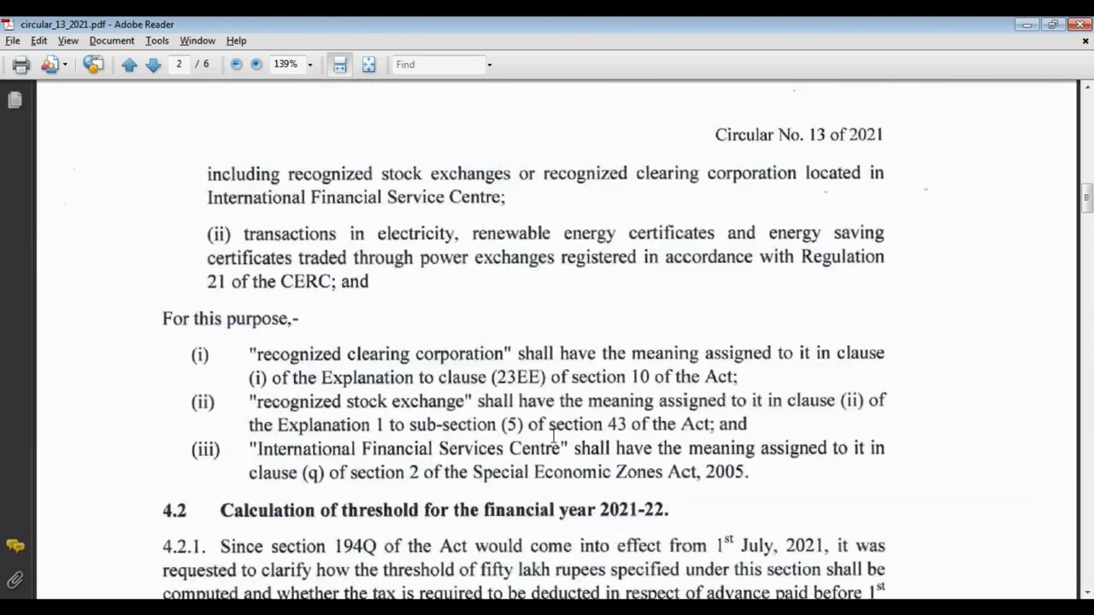
pyautogui.scroll(-20, 553, 436)
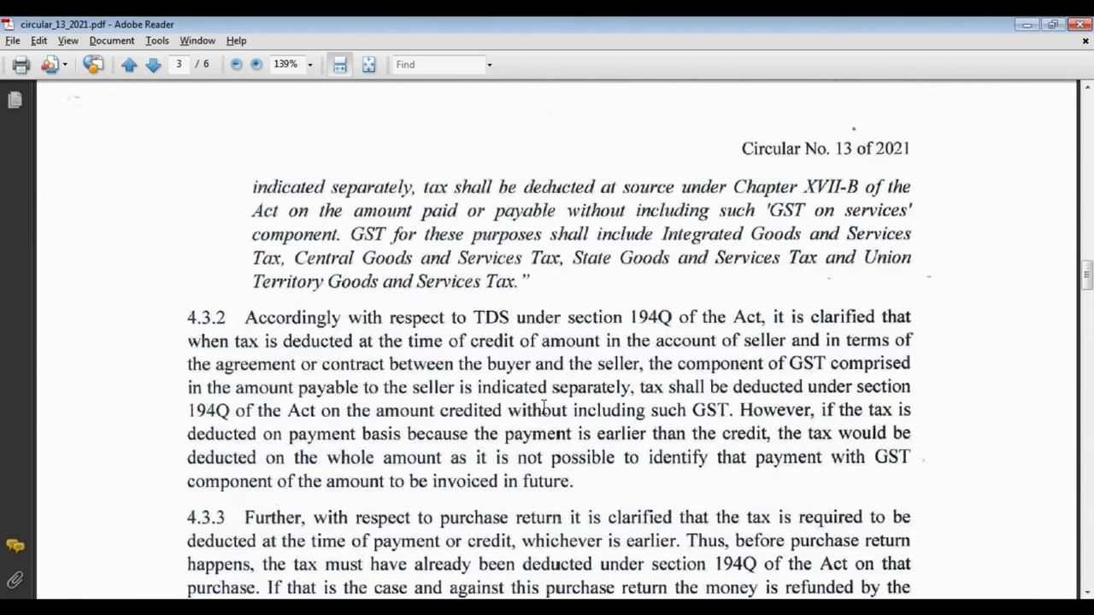
pyautogui.scroll(-8, 543, 407)
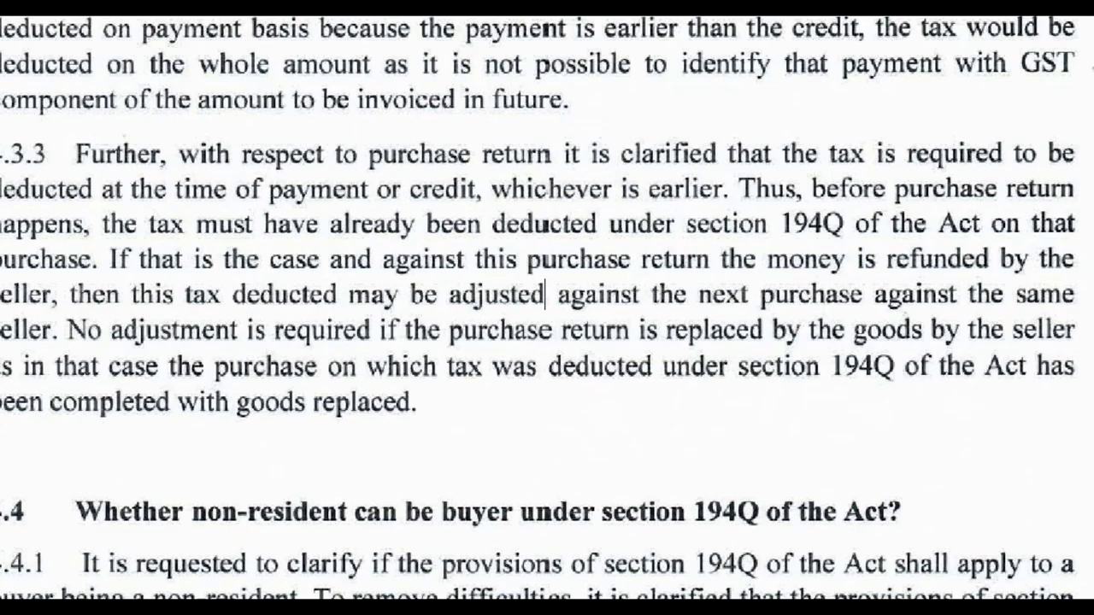
pyautogui.moveTo(348, 263)
pyautogui.mouseDown()
pyautogui.moveTo(716, 316)
pyautogui.moveTo(1084, 308)
pyautogui.mouseUp()
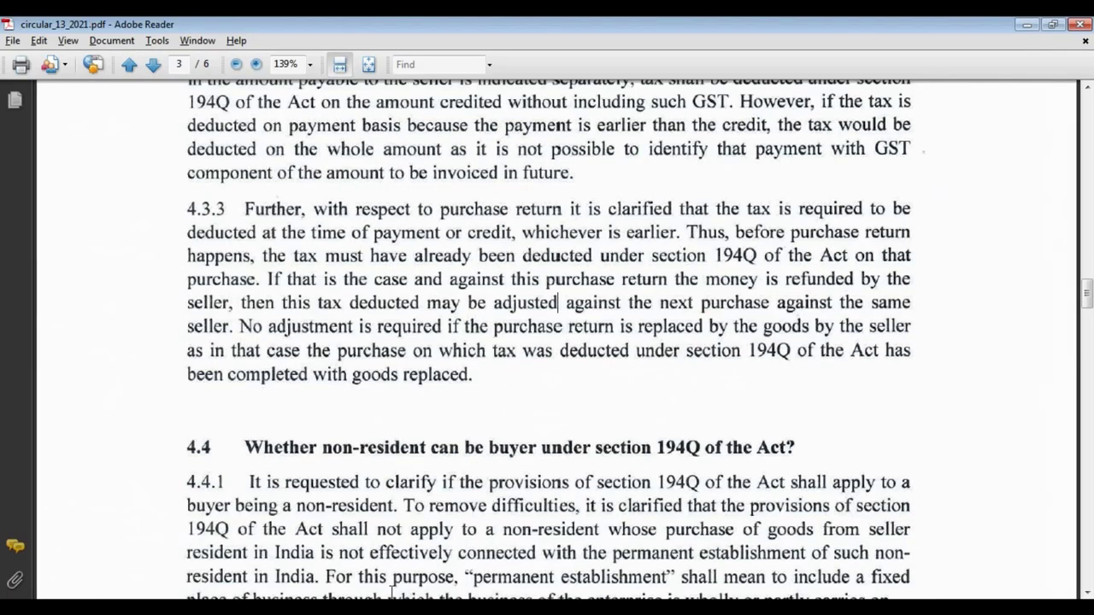
pyautogui.click(333, 551)
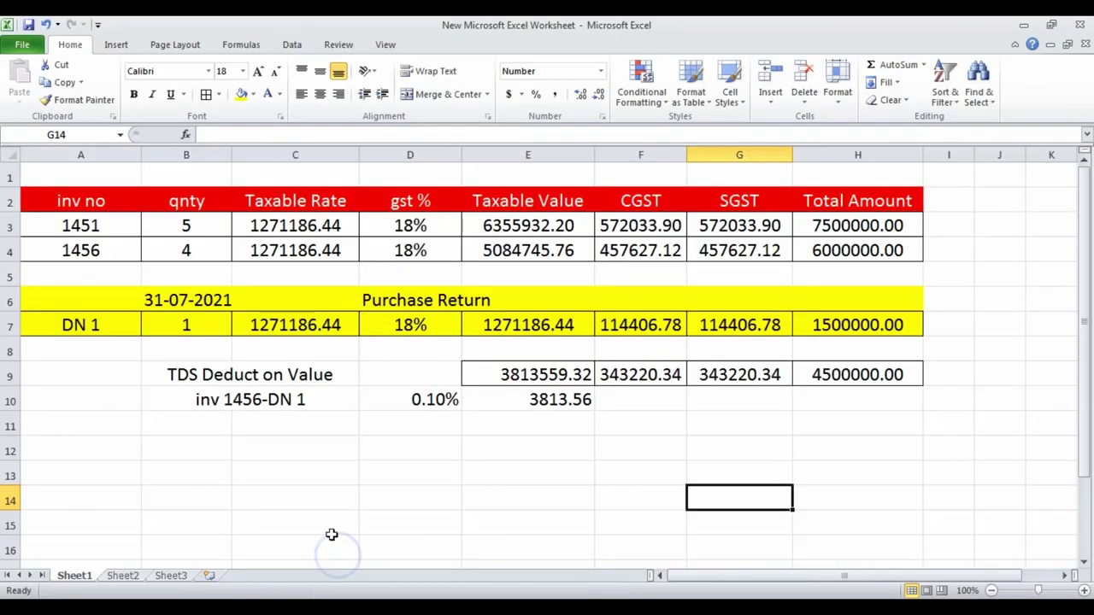
# Review the worksheet rows for invoice 1451, purchase return DN 1 and invoice 1456, including their quantities
pyautogui.click(166, 498)
pyautogui.click(110, 225)
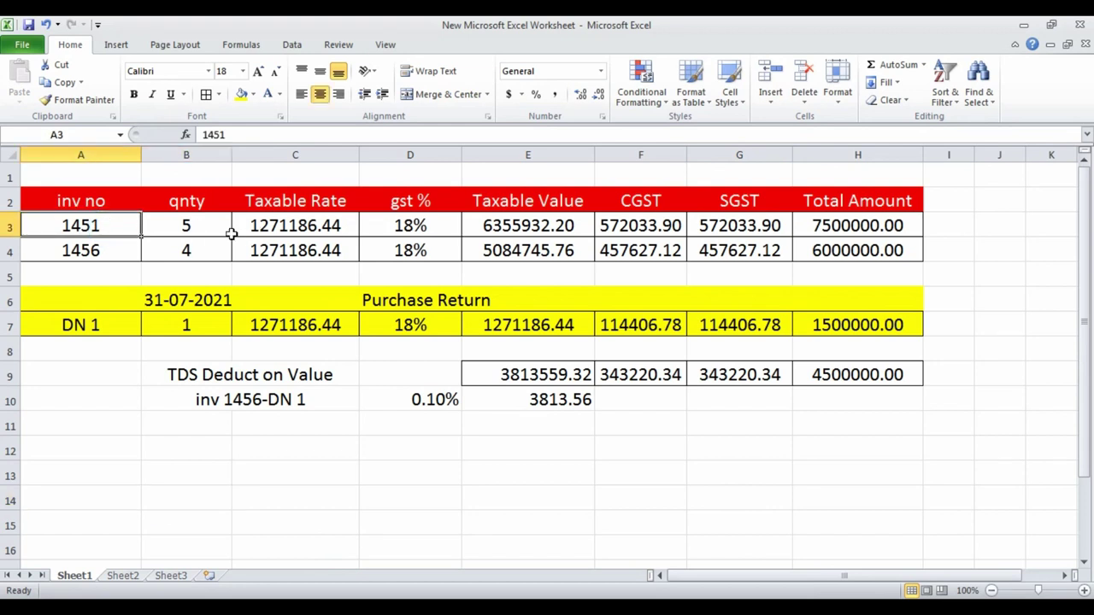
pyautogui.click(190, 225)
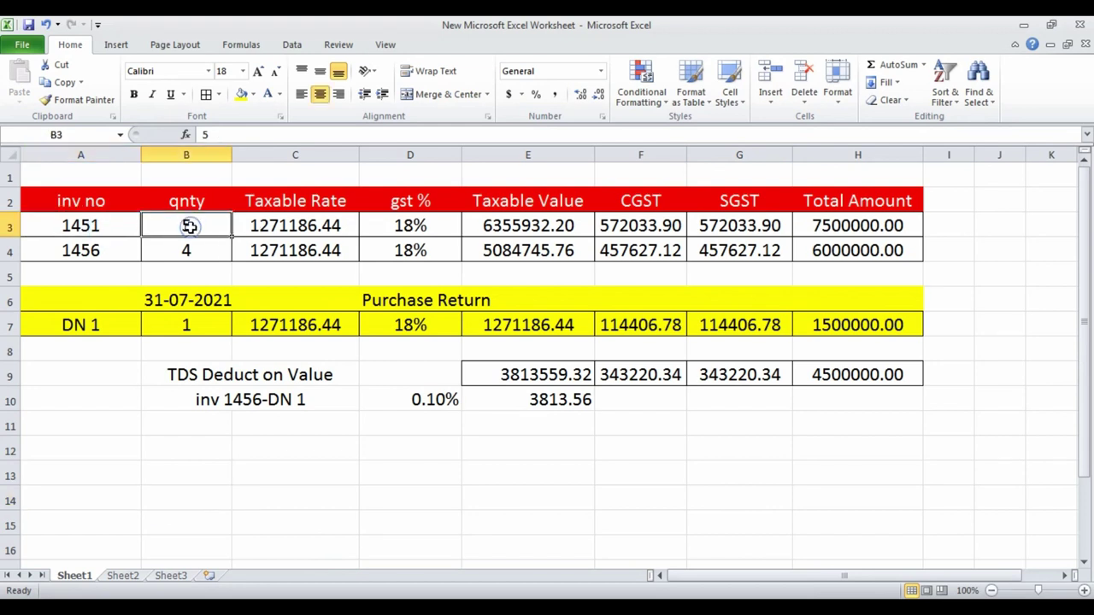
pyautogui.click(104, 366)
pyautogui.click(96, 325)
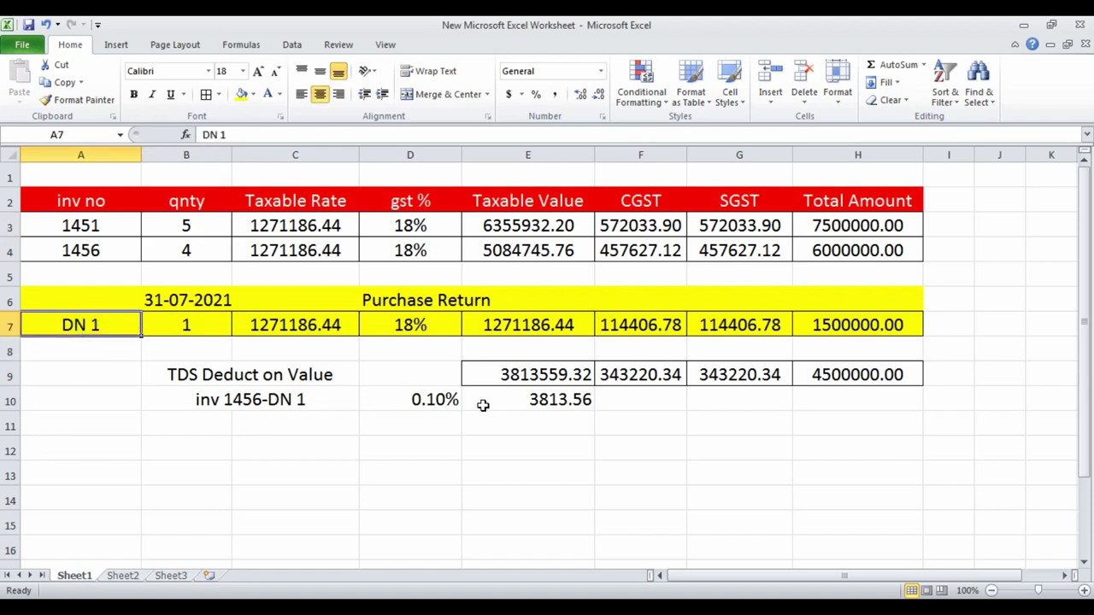
pyautogui.click(215, 327)
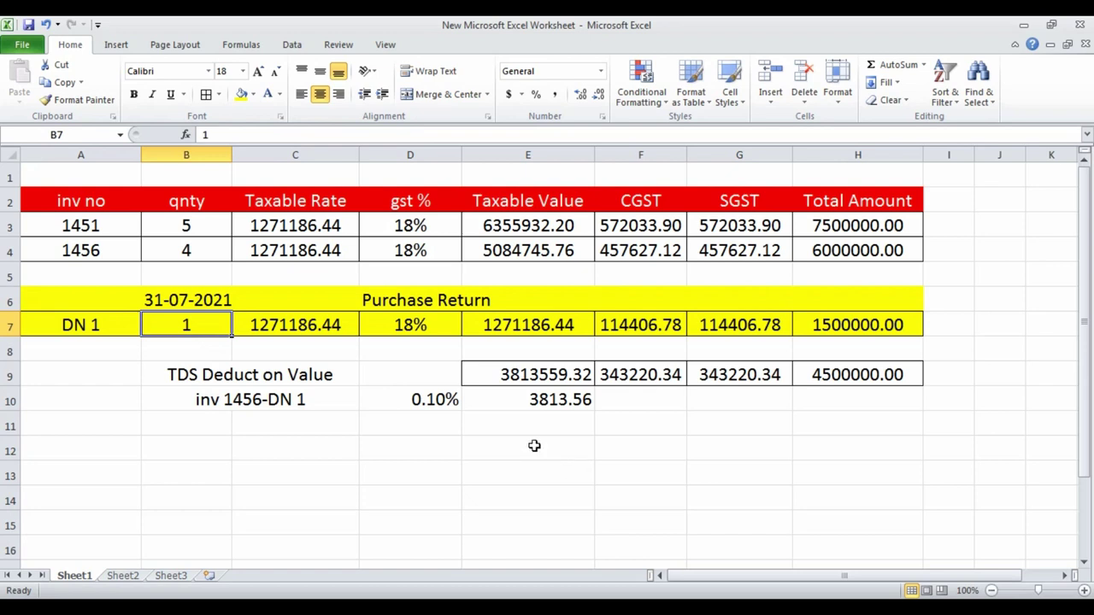
pyautogui.click(119, 249)
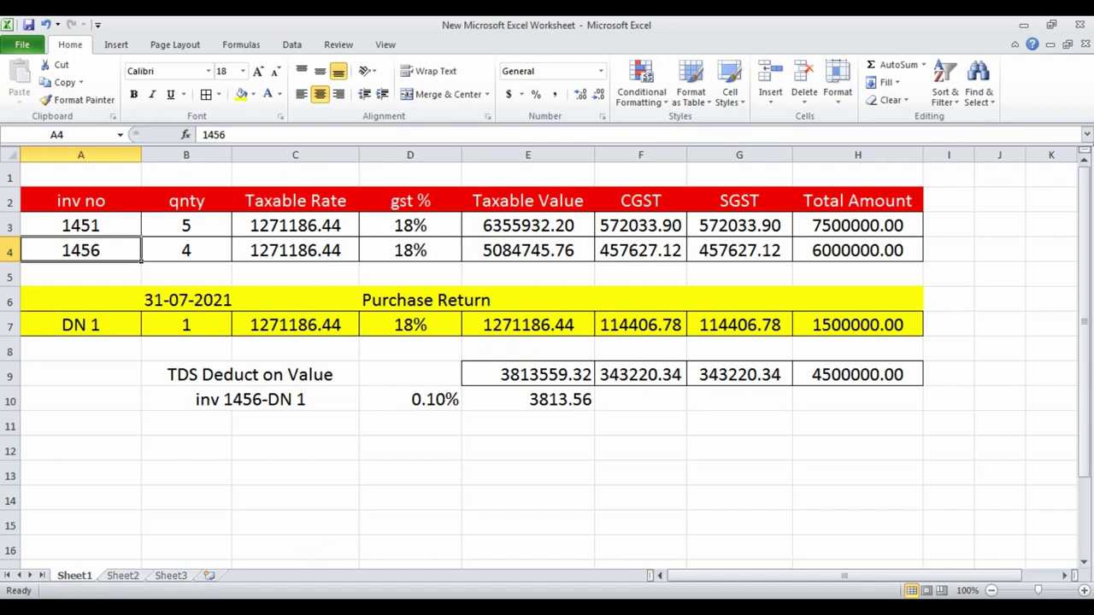
# Switch to TallyPrime and start a Debit Note voucher with Sumit and Company as the party account
pyautogui.click(276, 576)
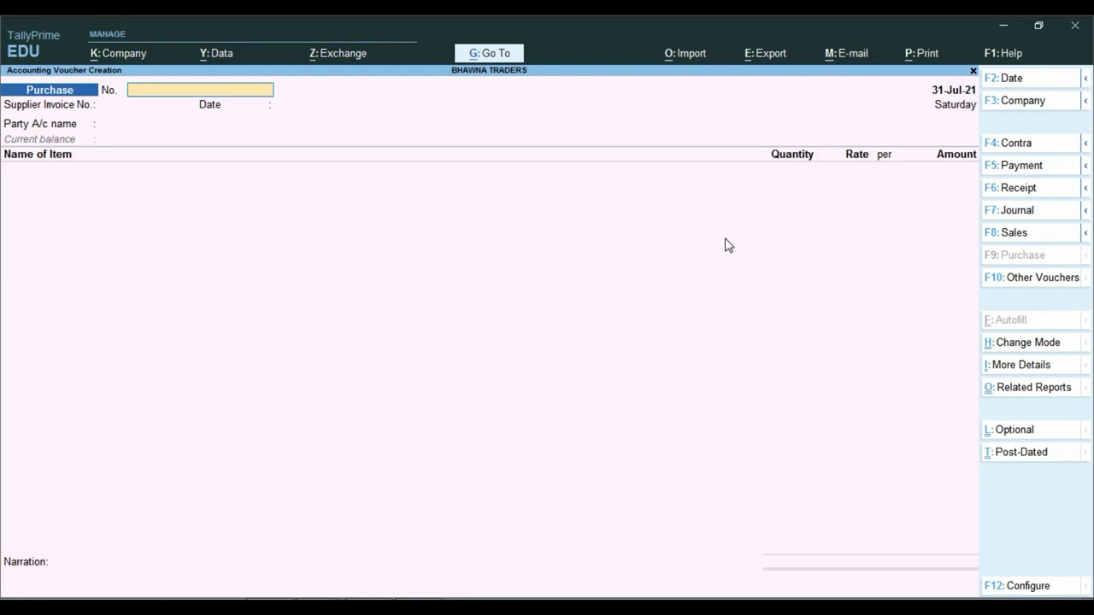
pyautogui.press('alt')
pyautogui.hotkey('alt', 'F5')
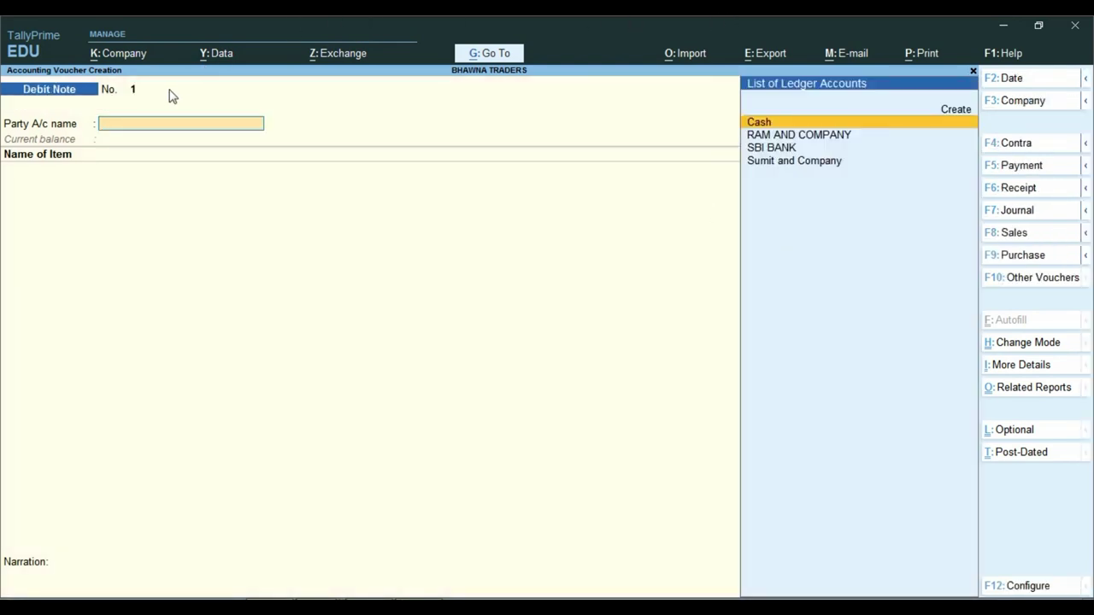
pyautogui.press('Down')
pyautogui.press('Down')
pyautogui.press('Down')
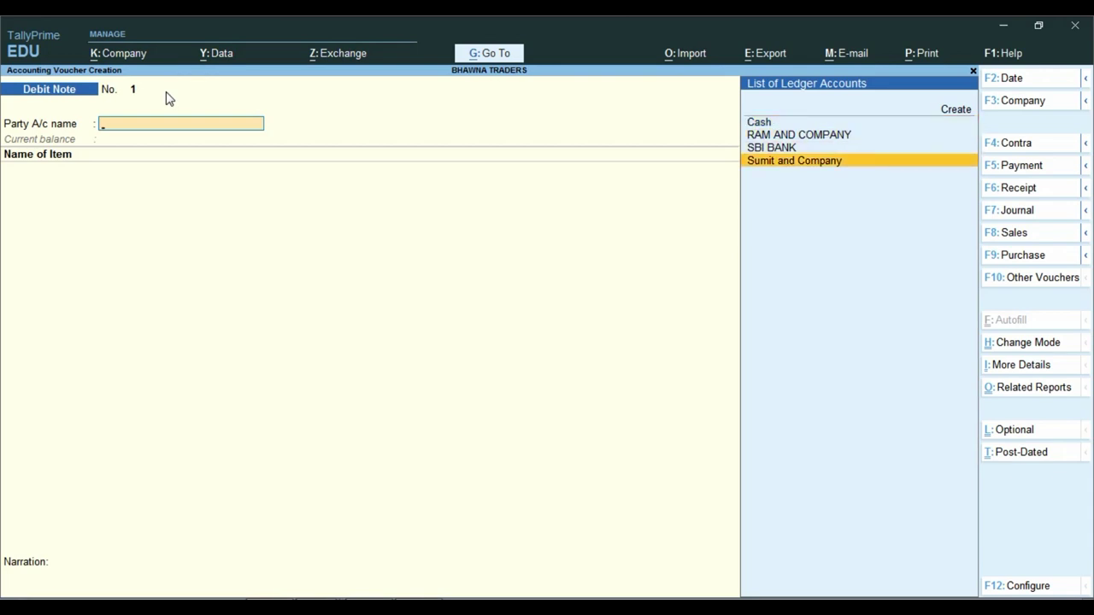
pyautogui.press('Return')
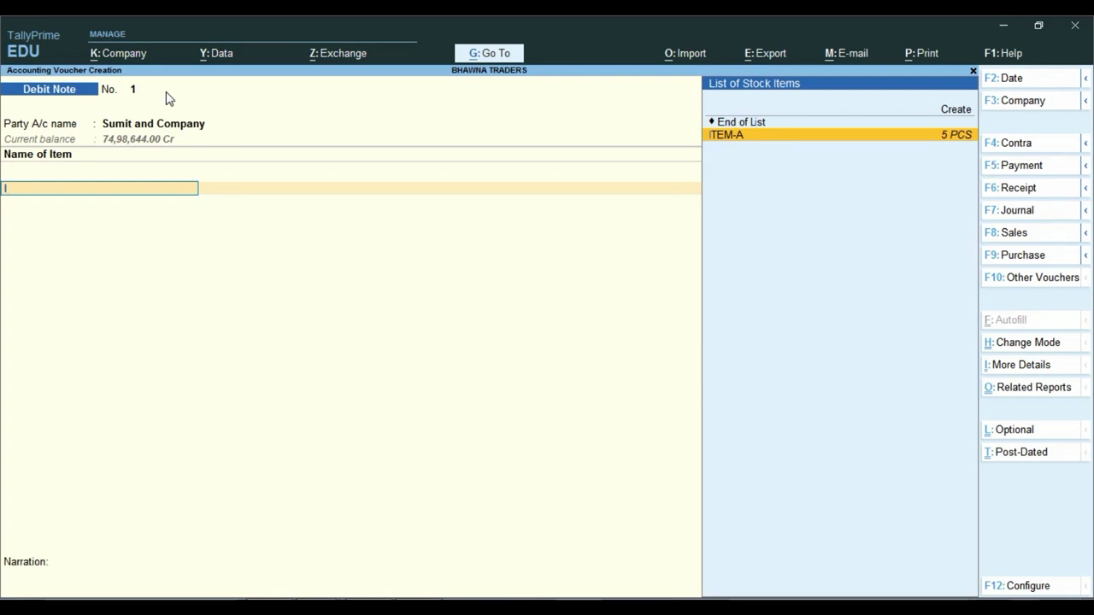
# Enter ITEM-A in the debit note with quantity 1 PCS at the rate of 12,71,186.44 per PCS
pyautogui.press('Return')
pyautogui.write('1')
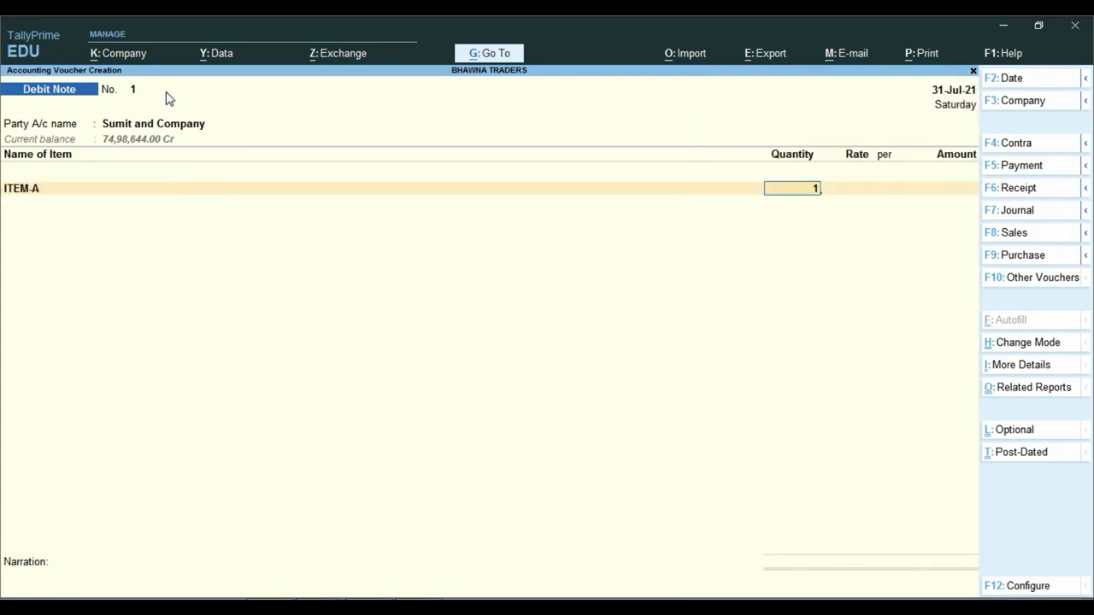
pyautogui.press('Return')
pyautogui.press('Return')
pyautogui.press('Return')
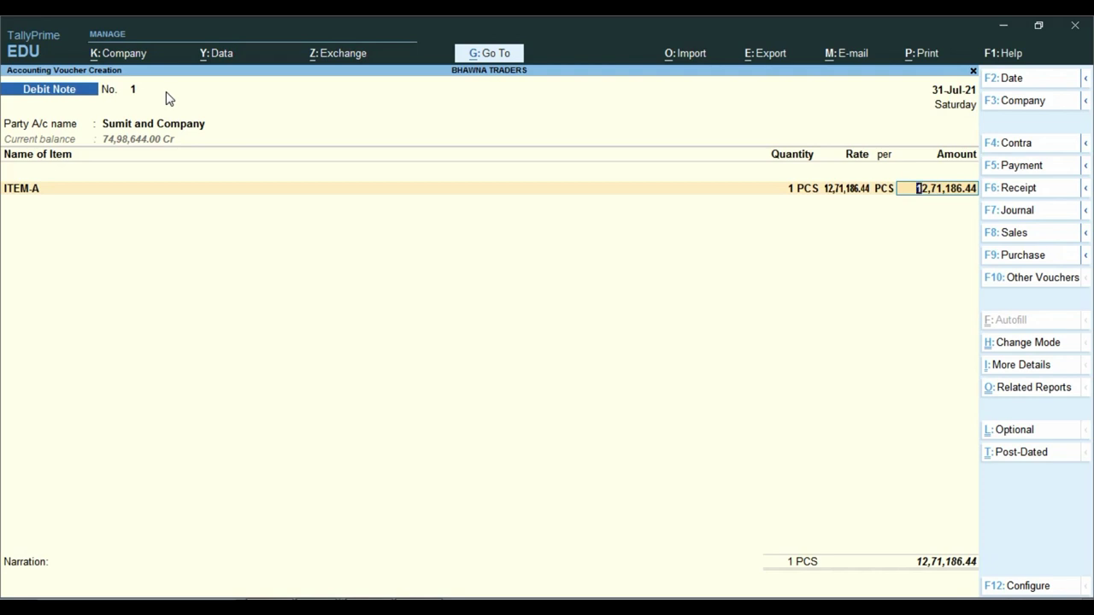
pyautogui.press('Return')
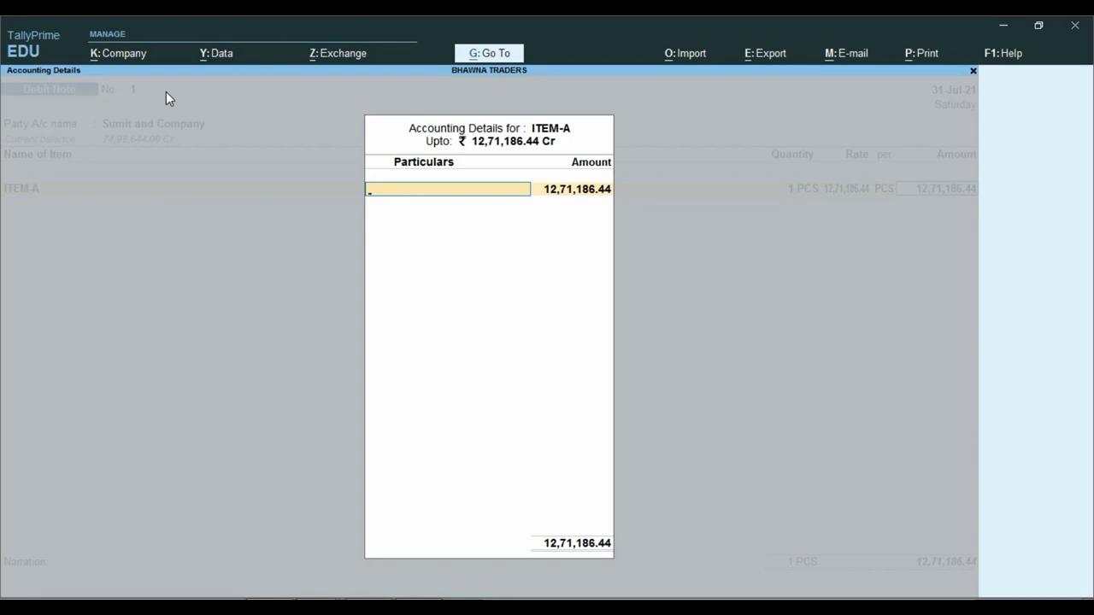
# Create a ledger named GST 18% PURCHAE RETURN under Purchase Accounts, with Type of Ledger Not Applicable, from ITEM-A's accounting details
pyautogui.hotkey('alt', 'c')
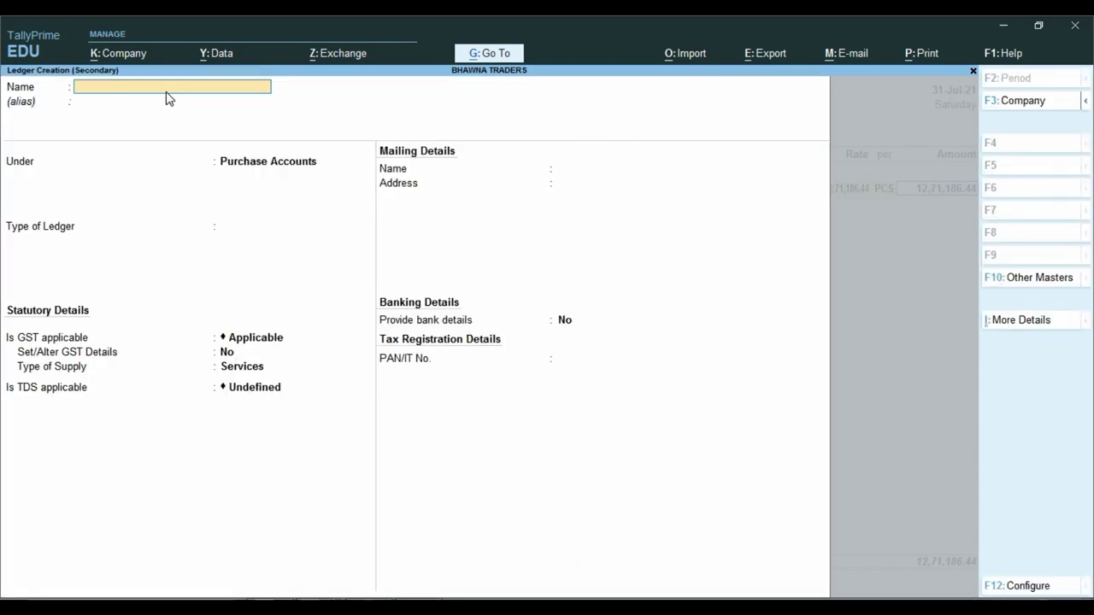
pyautogui.write('GST 18')
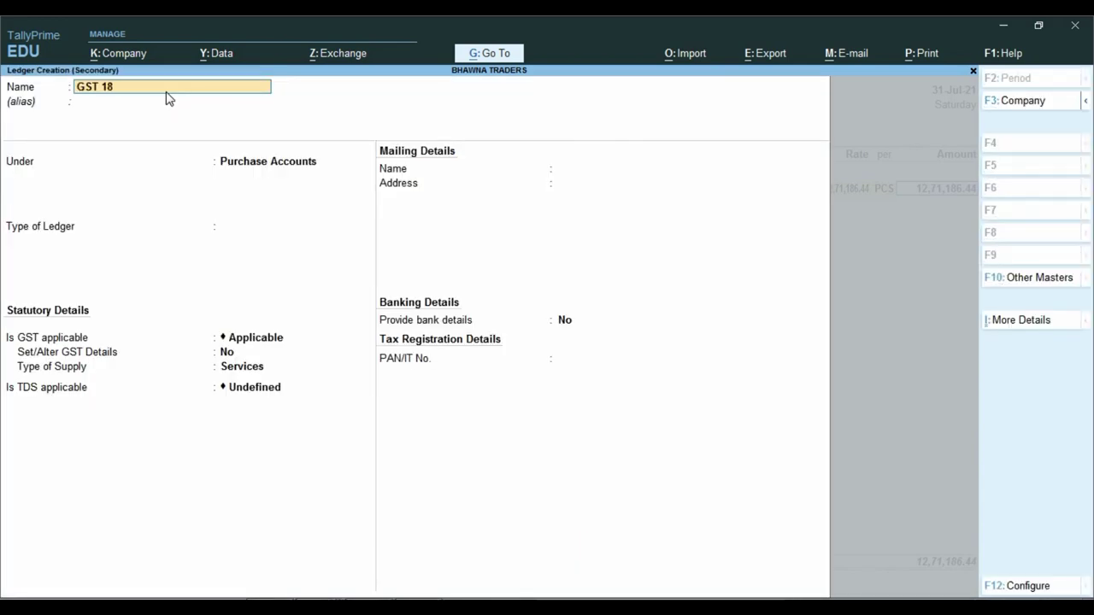
pyautogui.write('% PURCHAE RETURN')
pyautogui.press('Return')
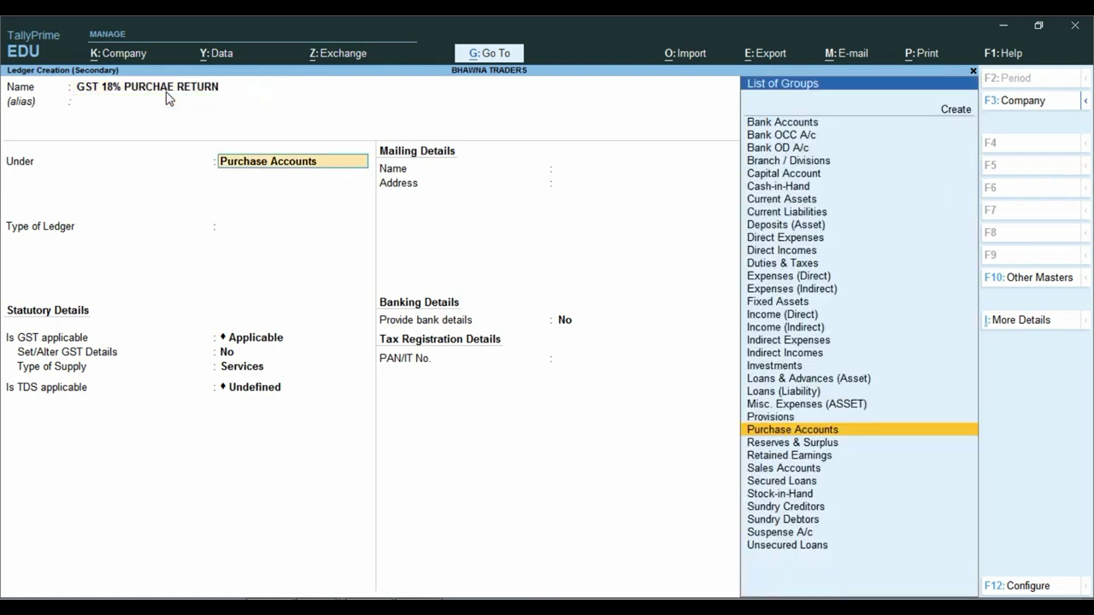
pyautogui.press('Return')
pyautogui.press('Return')
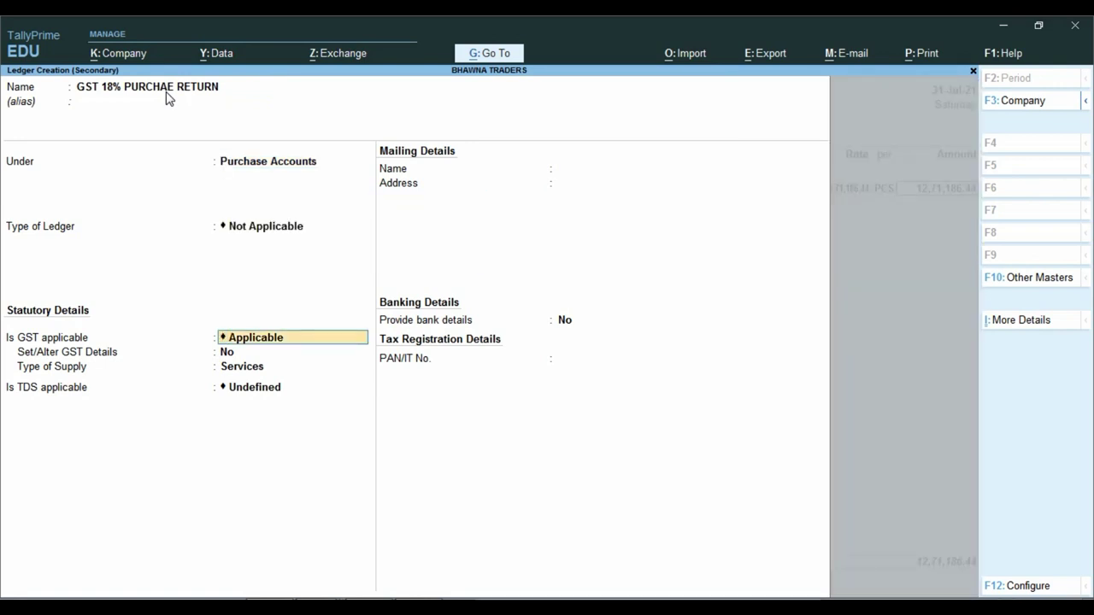
# Set the new ledger's type of supply to Goods and TDS to Not Applicable, and save it into ITEM-A's accounting allocation
pyautogui.press('Return')
pyautogui.press('Return')
pyautogui.press('Up')
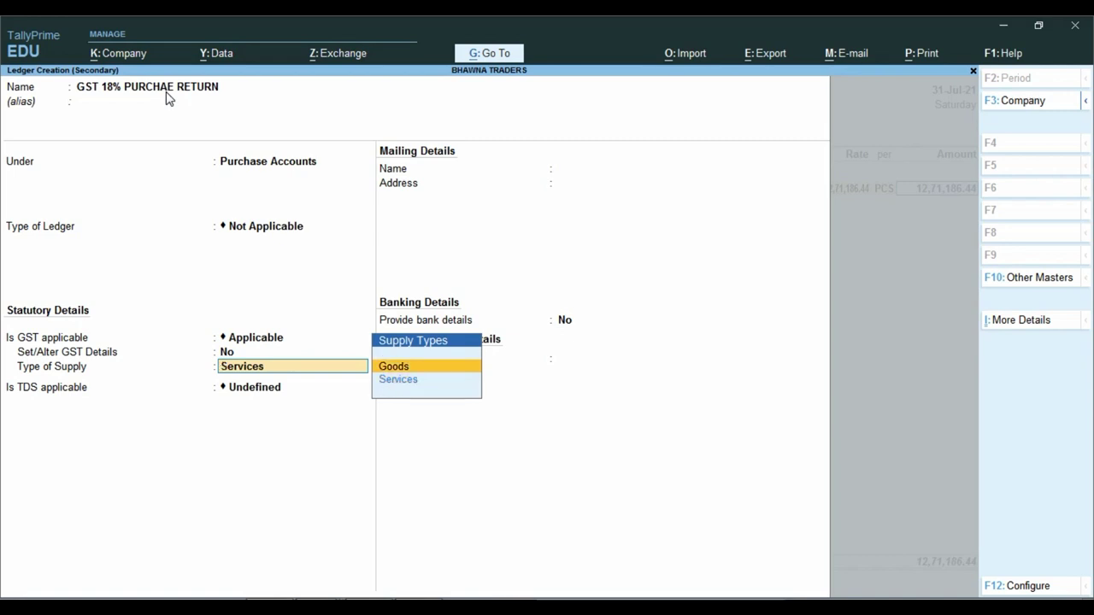
pyautogui.press('Return')
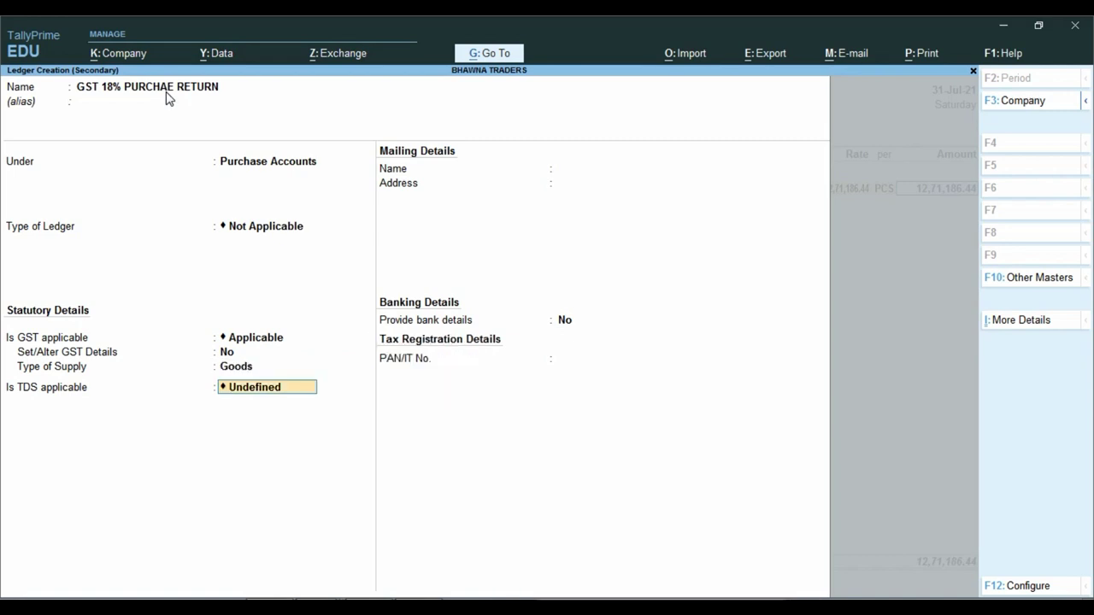
pyautogui.write('A')
pyautogui.press('Down')
pyautogui.press('Down')
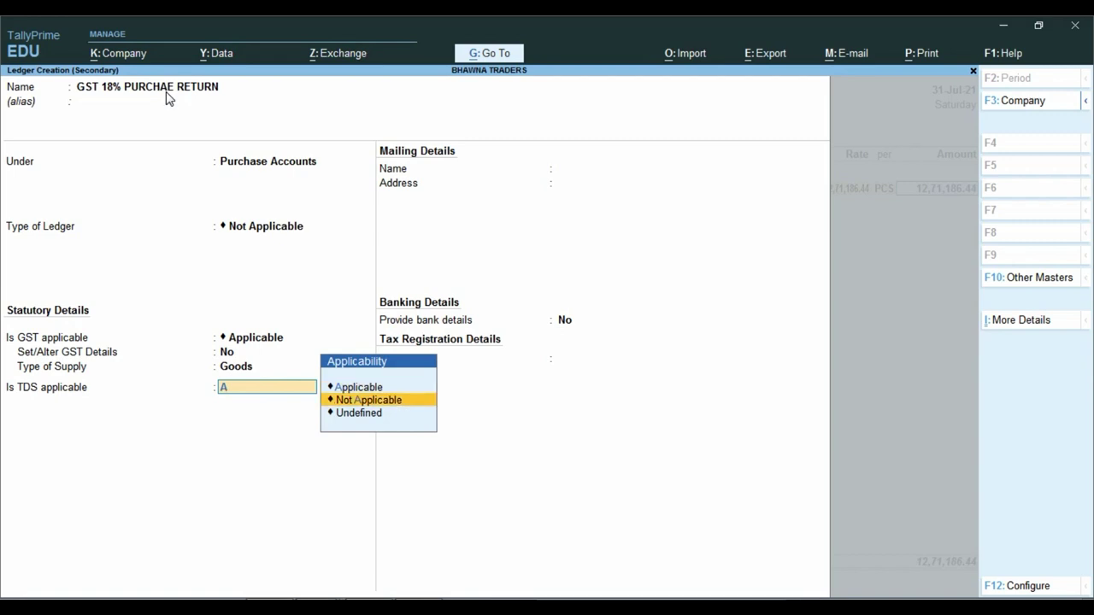
pyautogui.press('Return')
pyautogui.press('Return')
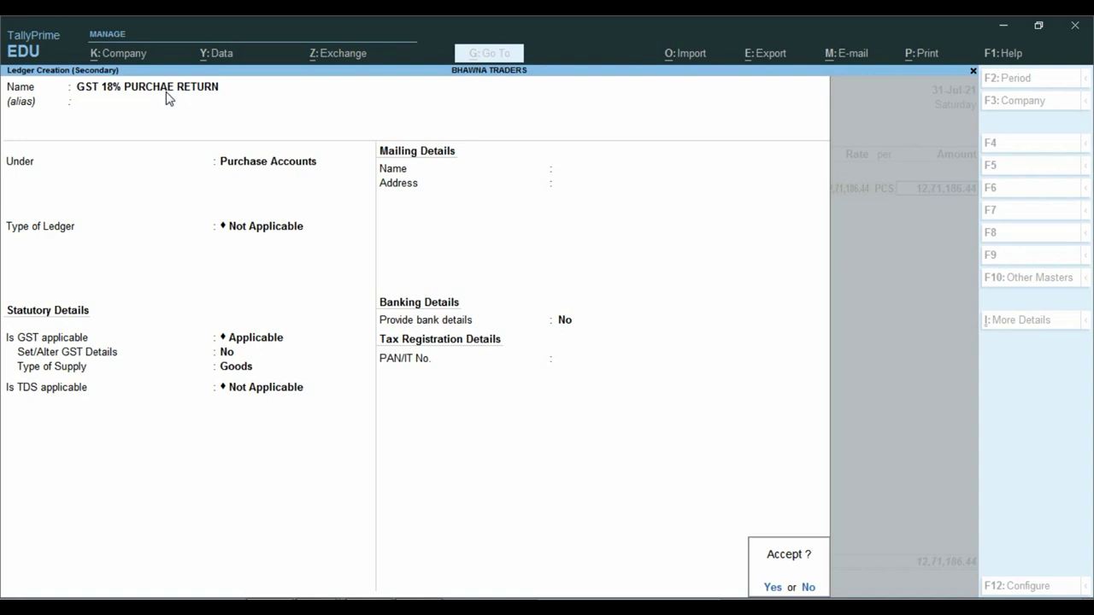
pyautogui.press('Return')
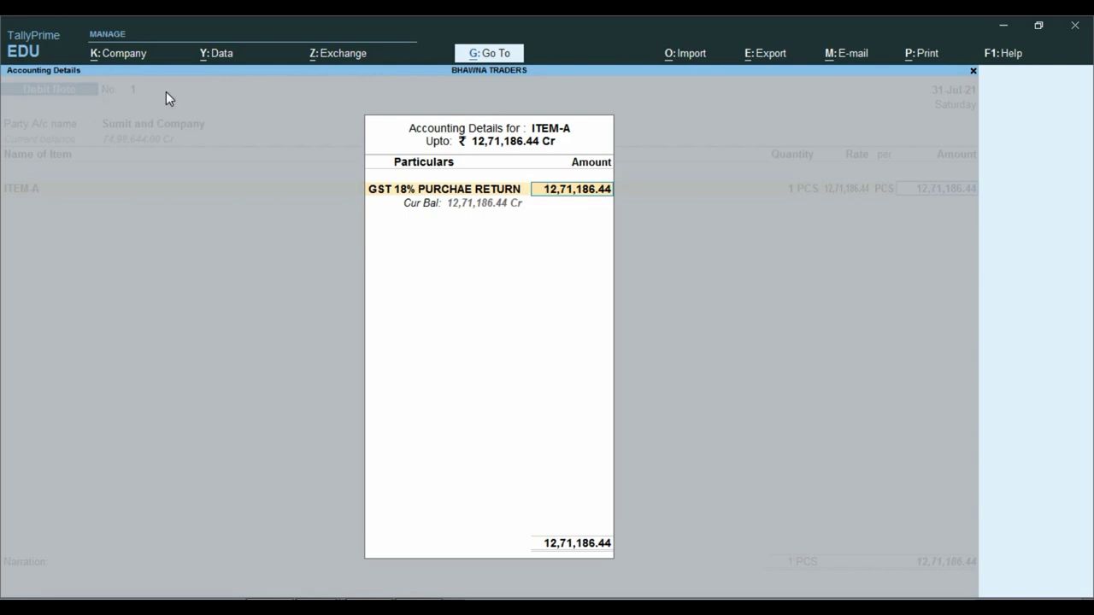
pyautogui.press('Return')
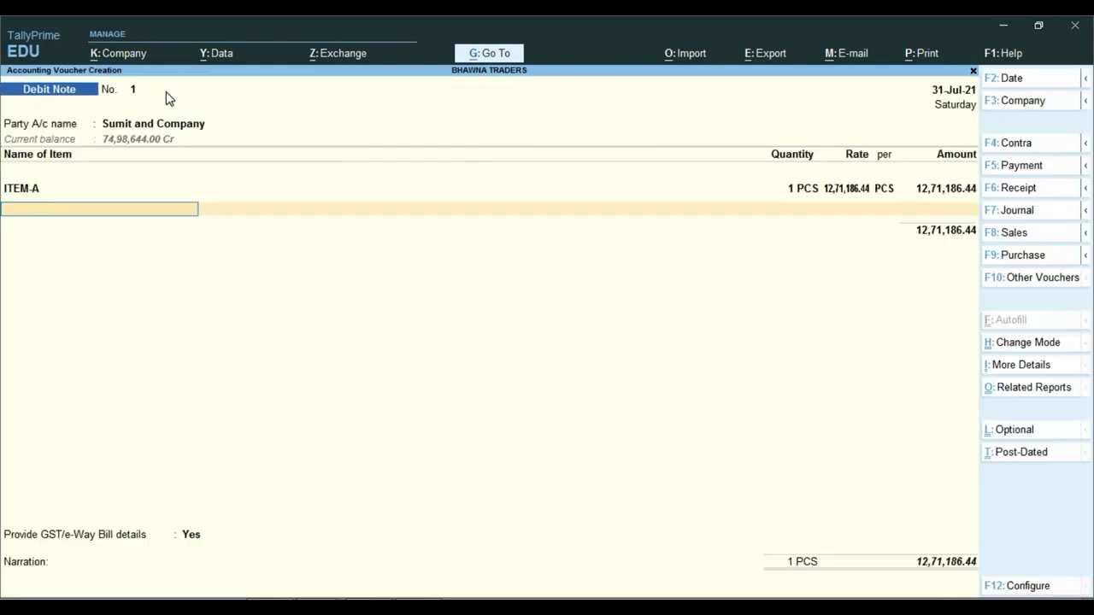
# Add the CGST TAX and SGST TAX ledgers to the debit note, each with 1,14,406.78
pyautogui.press('Return')
pyautogui.write('CG')
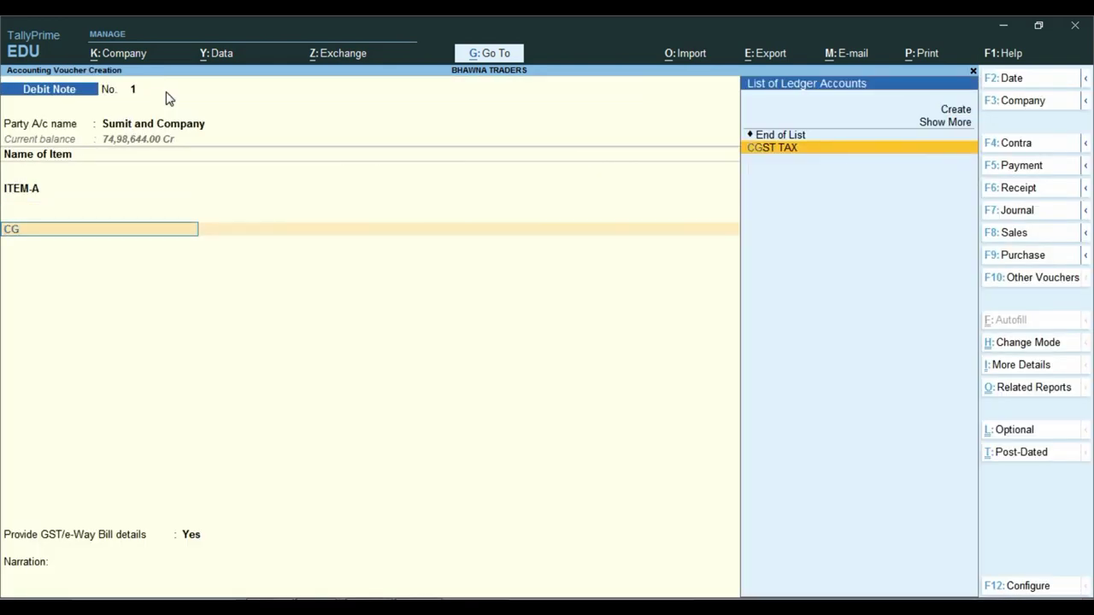
pyautogui.press('Return')
pyautogui.press('Return')
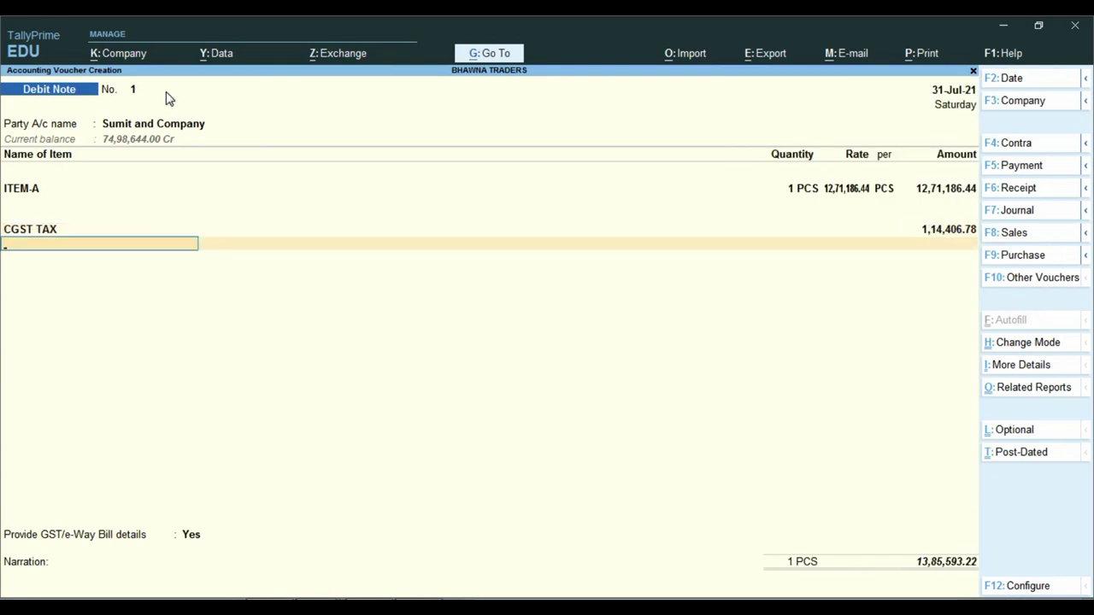
pyautogui.write('S')
pyautogui.press('Return')
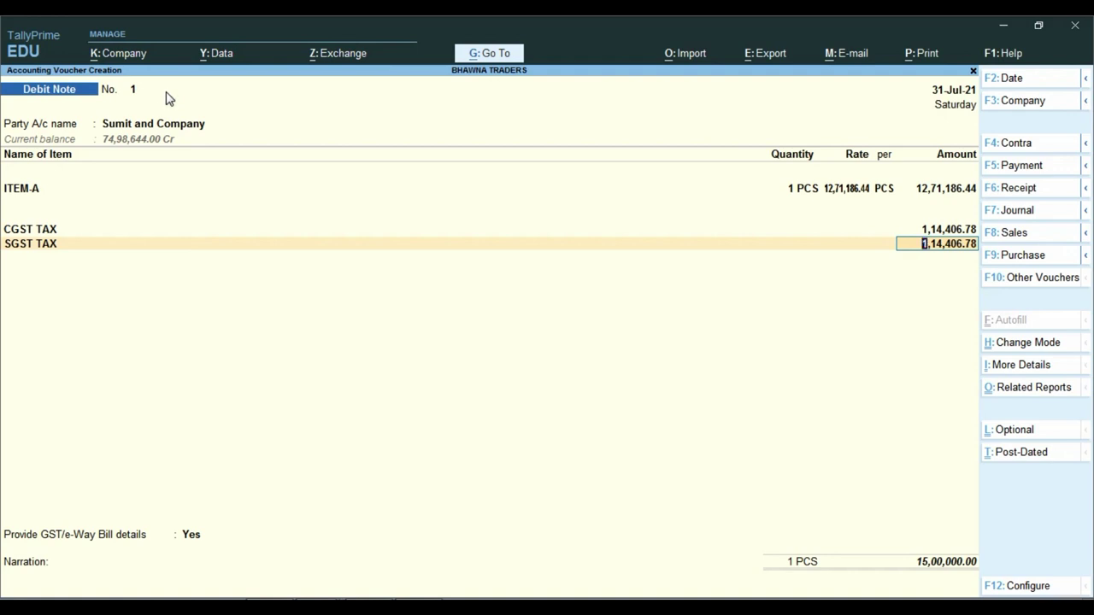
pyautogui.press('Return')
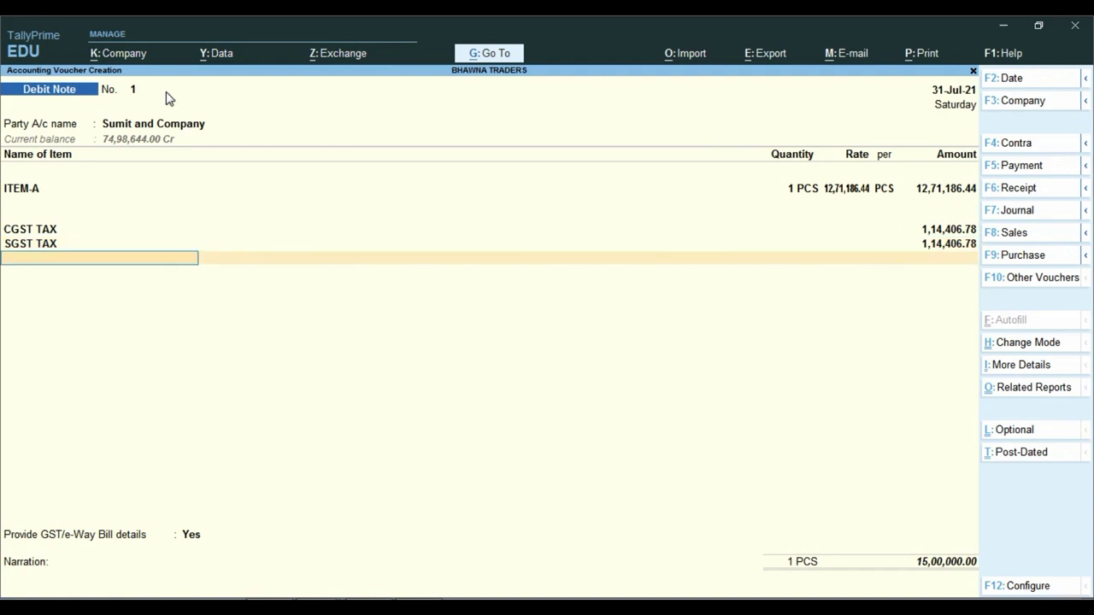
# Set Provide GST/e-Way Bill details to No and allocate 15,00,000.00 Dr against pending bill 1451 in Sumit and Company's bill-wise details
pyautogui.press('Return')
pyautogui.press('Up')
pyautogui.press('Return')
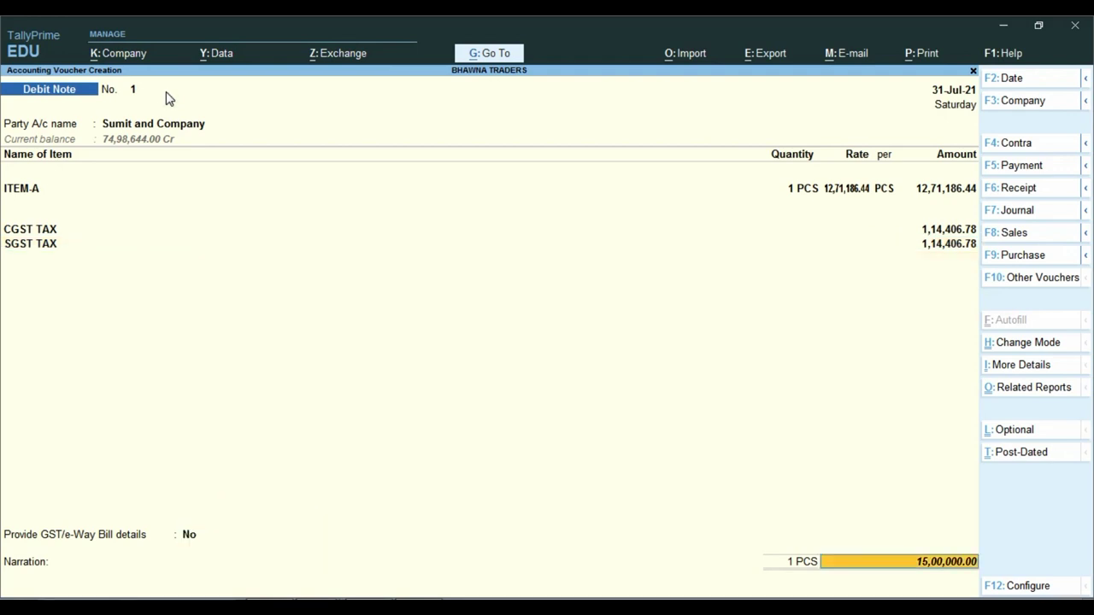
pyautogui.press('Return')
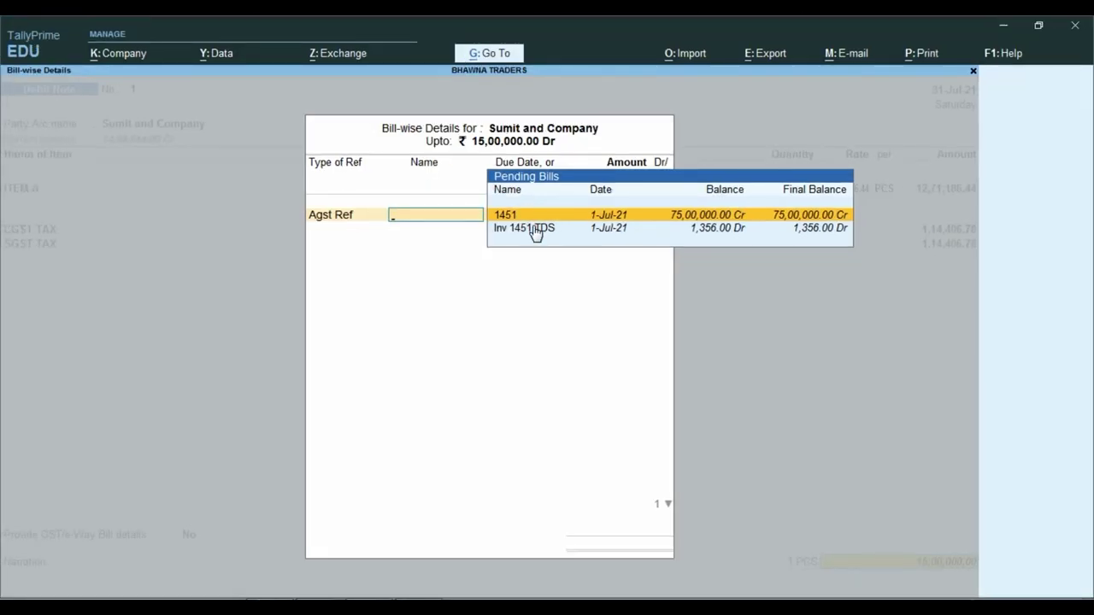
pyautogui.press('Return')
pyautogui.press('Return')
pyautogui.press('Return')
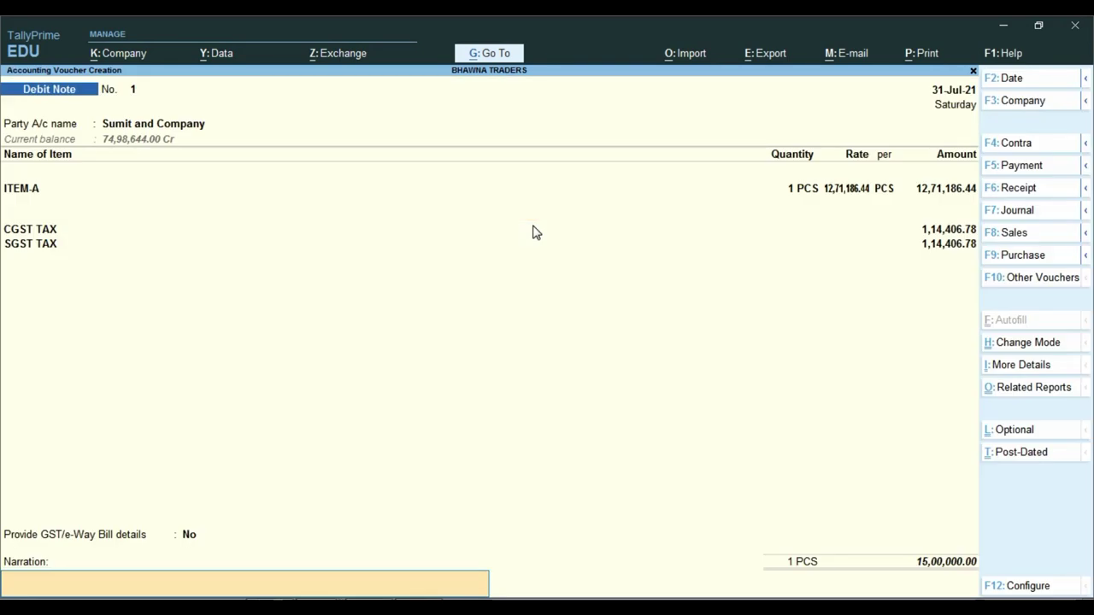
# Leave the narration empty and save the debit note, bypassing the e-Way Bill information
pyautogui.press('Return')
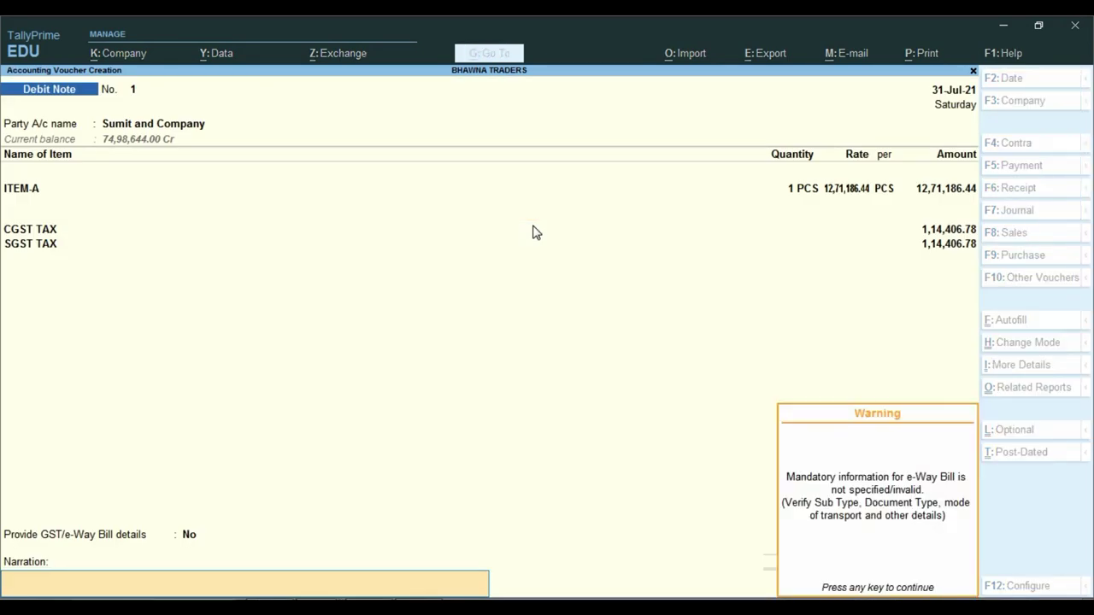
pyautogui.press('Return')
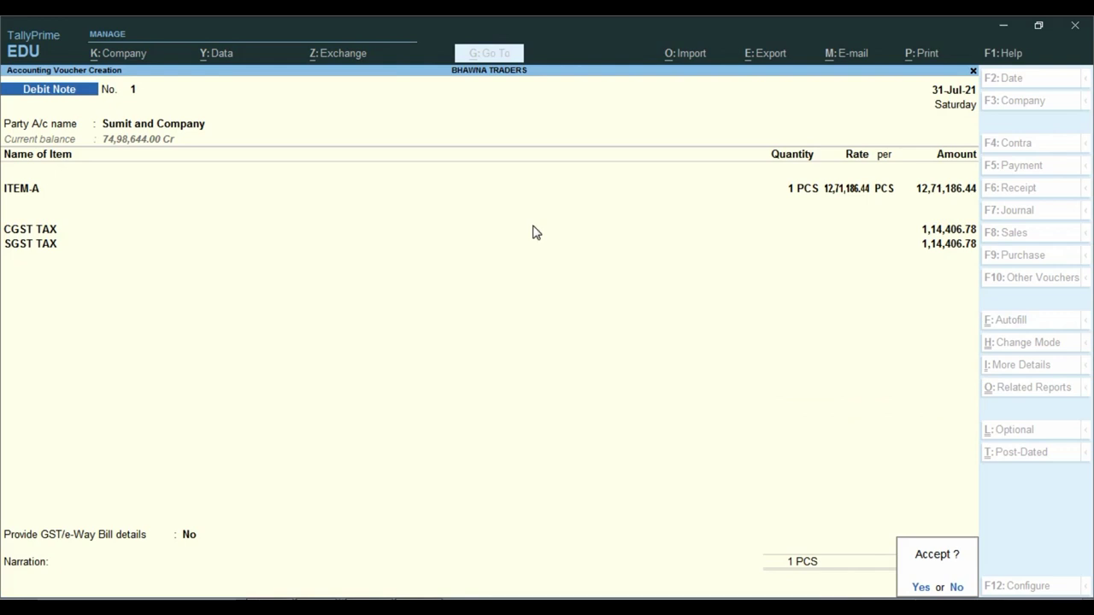
pyautogui.press('Return')
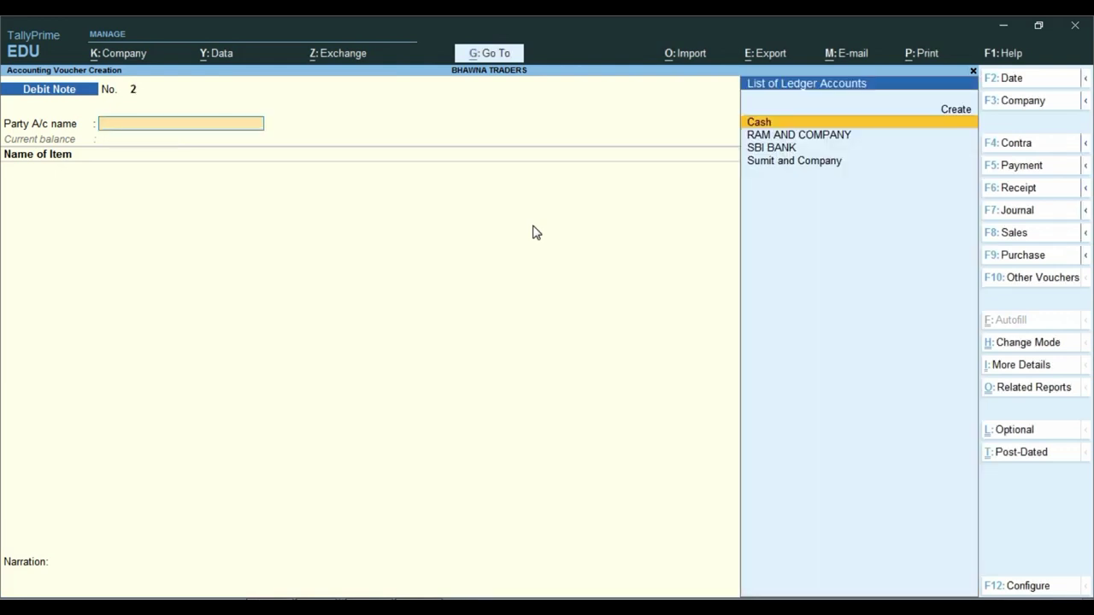
# Switch to P2.pdf in Adobe Reader and review Sumit and Company's invoice 1456, including its item line and tax summary
pyautogui.click(318, 605)
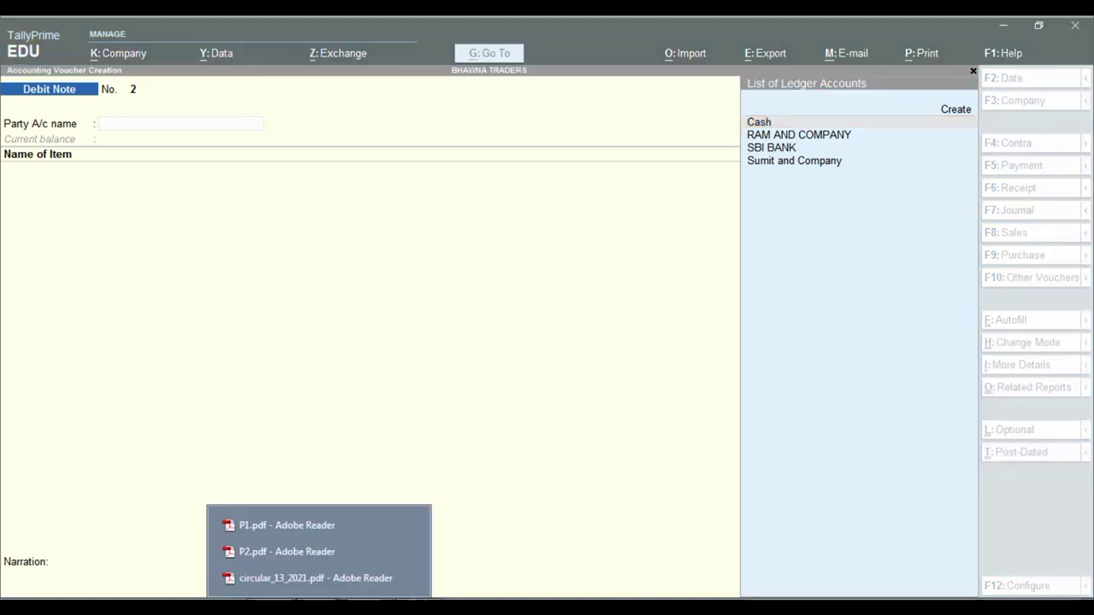
pyautogui.click(306, 553)
pyautogui.scroll(3, 508, 234)
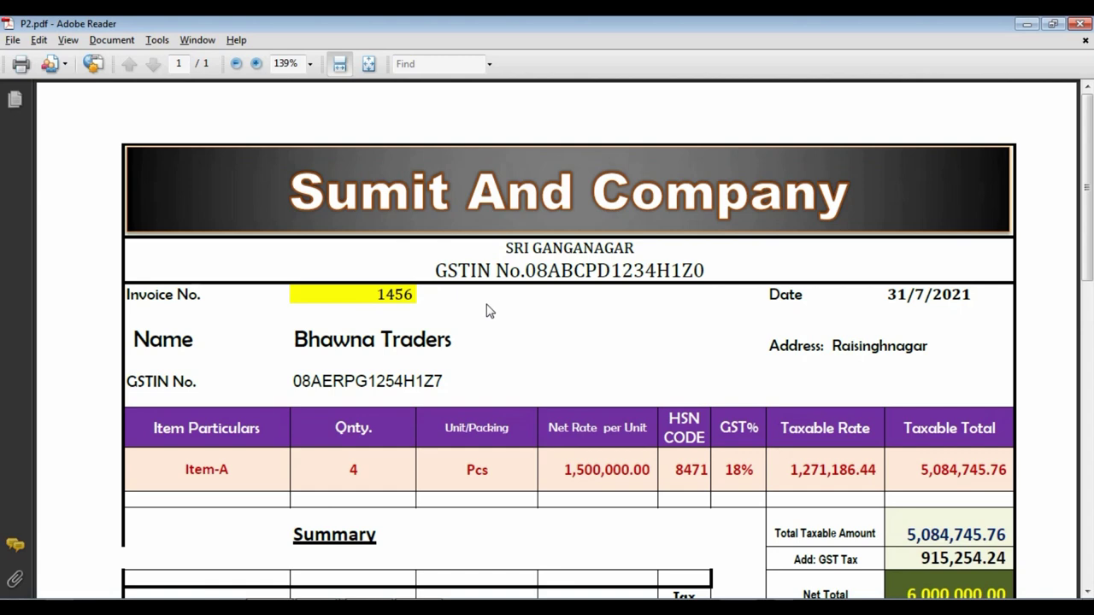
pyautogui.scroll(-3, 570, 341)
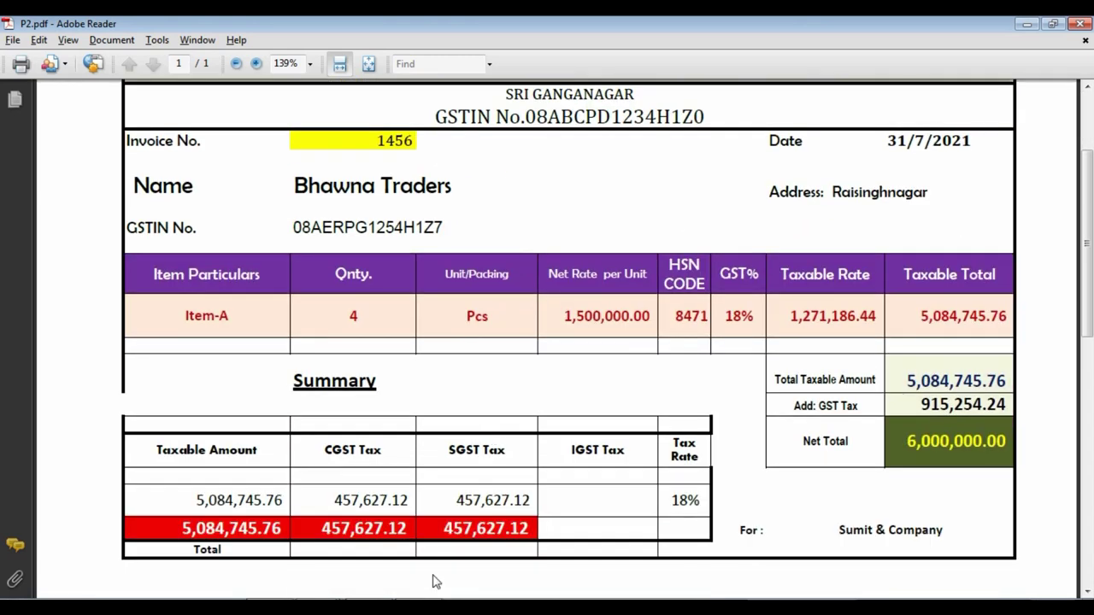
# Switch to TallyPrime and start a purchase voucher numbered 1456 with supplier invoice number 1456 dated 31-Jul-21, consulting P2.pdf for the invoice number
pyautogui.hotkey('alt', 'Tab')
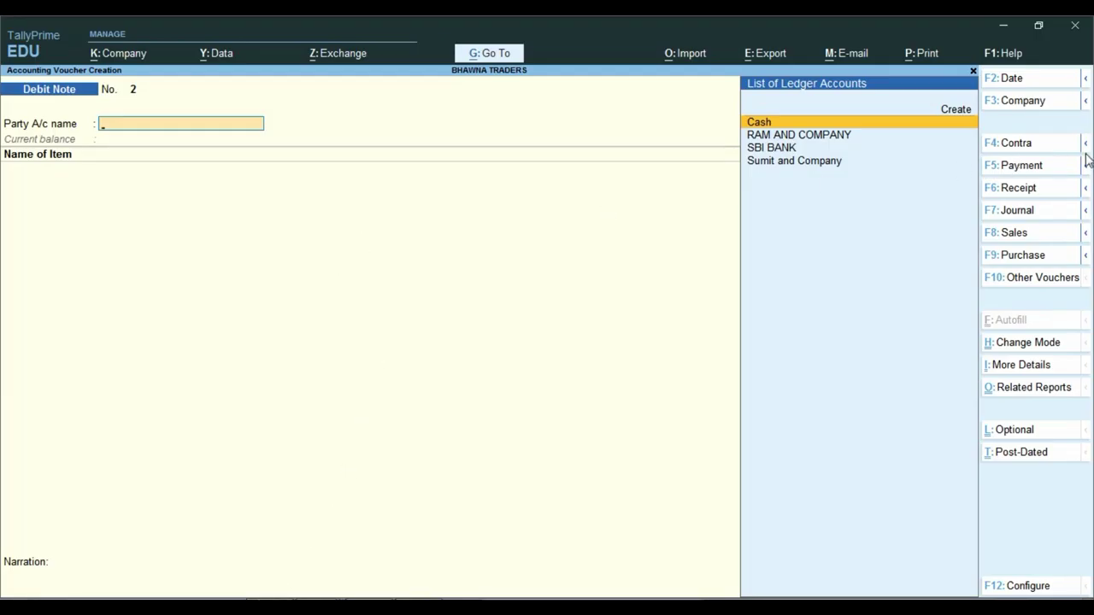
pyautogui.click(1022, 254)
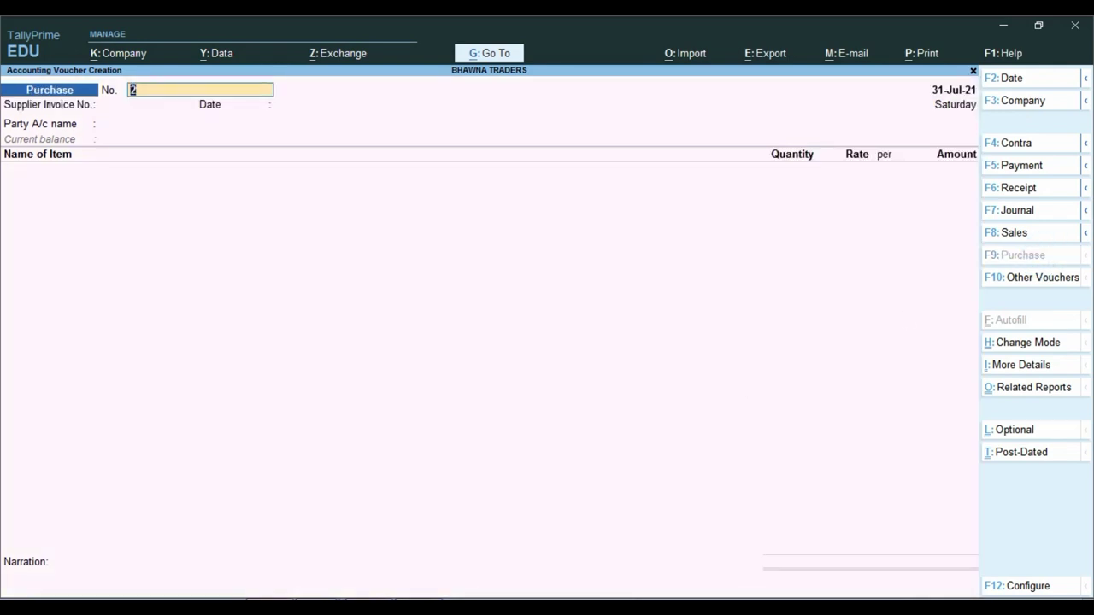
pyautogui.click(319, 601)
pyautogui.click(275, 552)
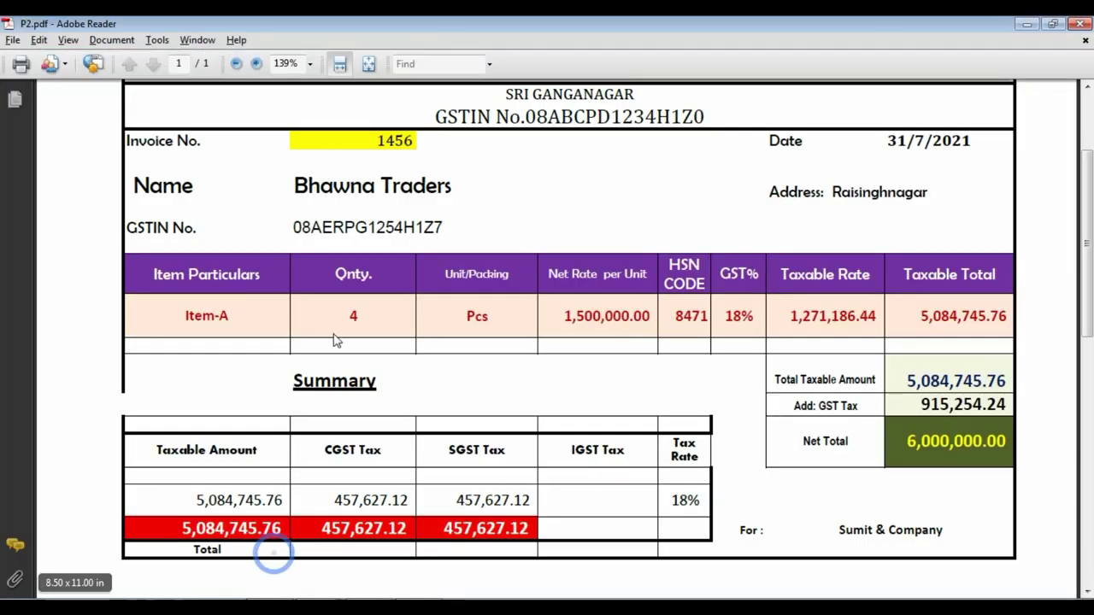
pyautogui.hotkey('alt', 'Tab')
pyautogui.write('14')
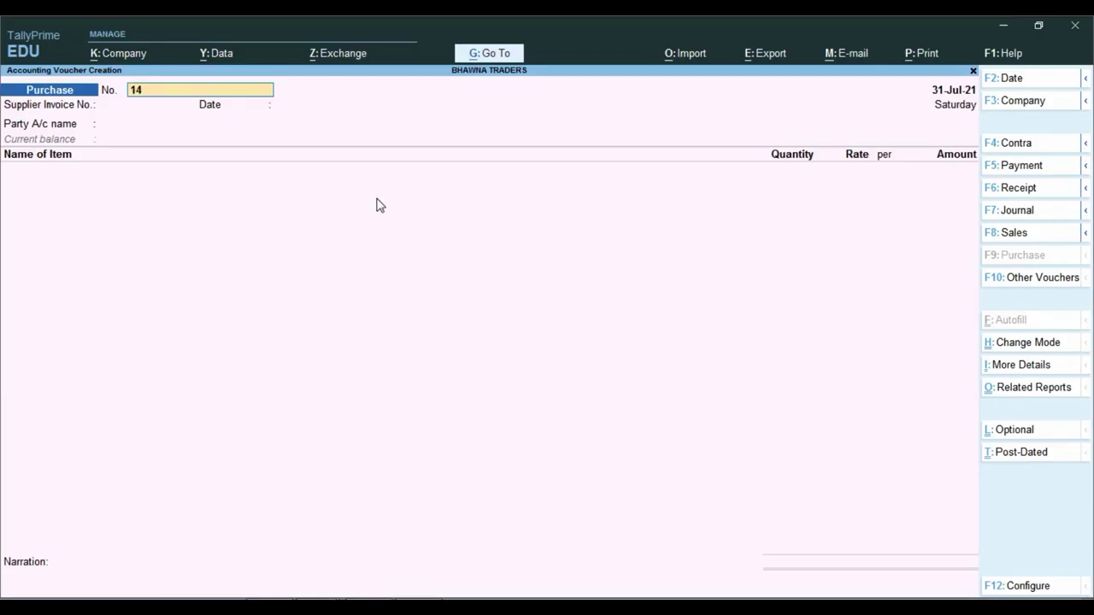
pyautogui.press('Return')
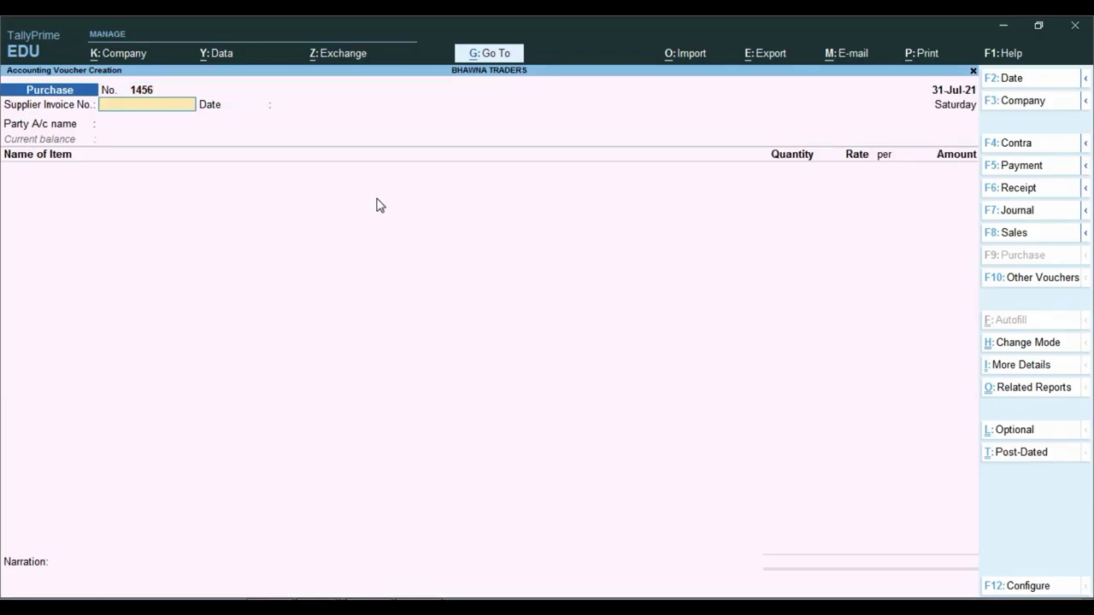
pyautogui.press('Return')
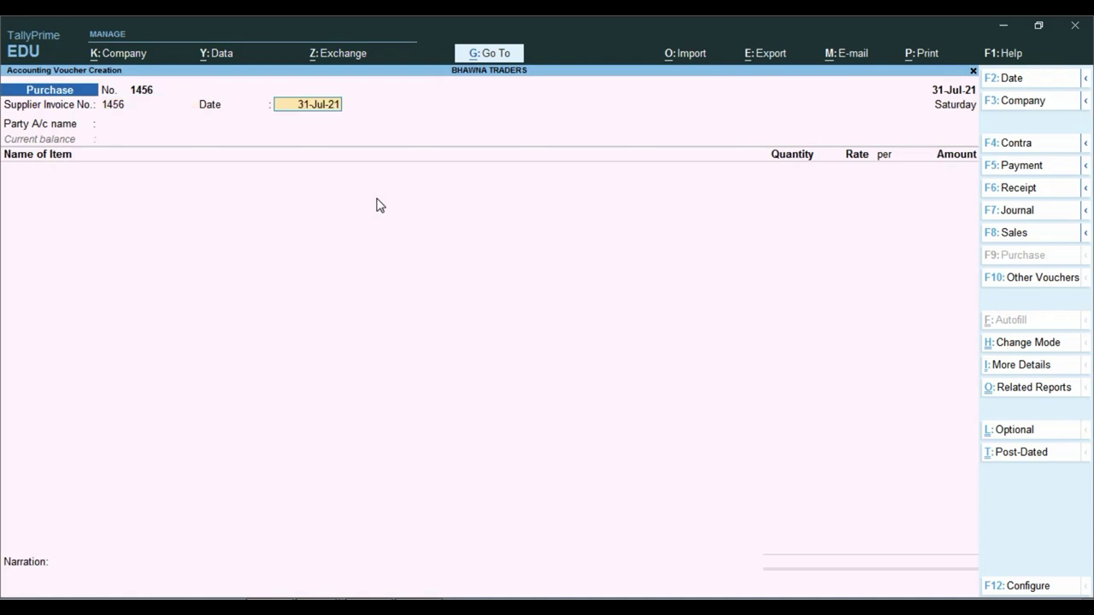
pyautogui.press('Return')
# Select Sumit and Company as the party account of the purchase voucher
pyautogui.write('S')
pyautogui.press('Down')
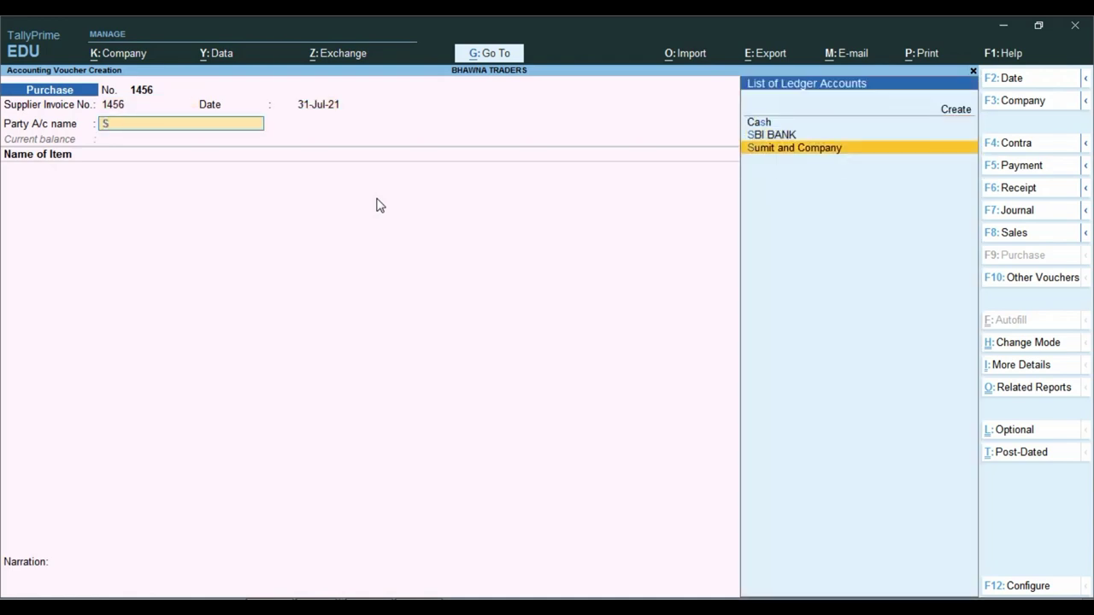
pyautogui.press('Return')
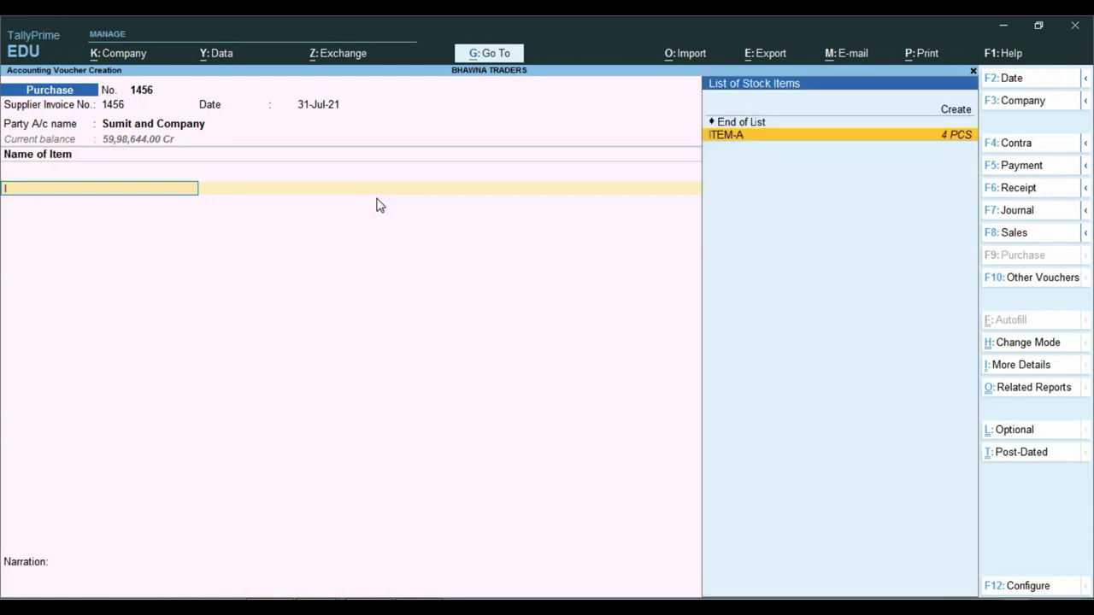
# Enter ITEM-A with quantity 4 PCS at rate 12,71,186.44 and check the line amount against the invoice in P2.pdf
pyautogui.press('Return')
pyautogui.hotkey('alt', 'Tab')
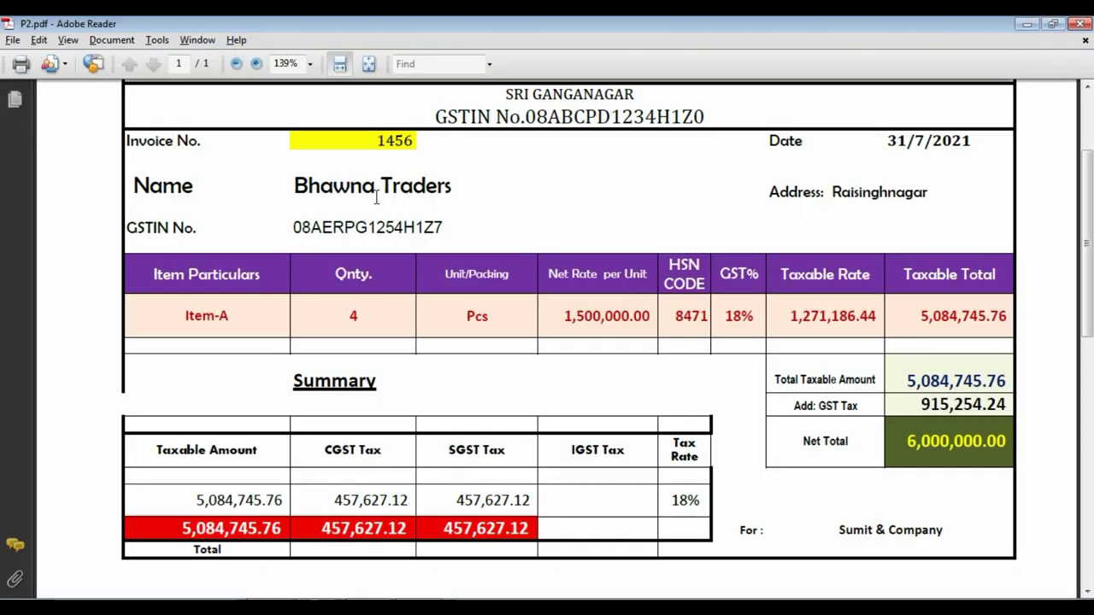
pyautogui.hotkey('alt', 'Tab')
pyautogui.write('4')
pyautogui.press('Return')
pyautogui.press('Return')
pyautogui.press('Return')
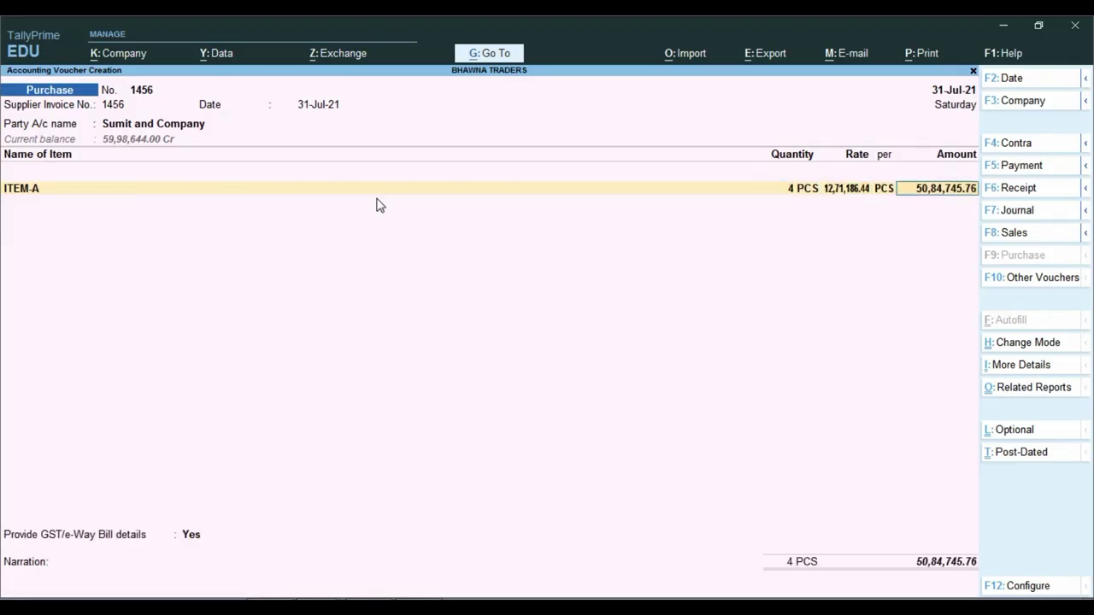
pyautogui.hotkey('alt', 'Tab')
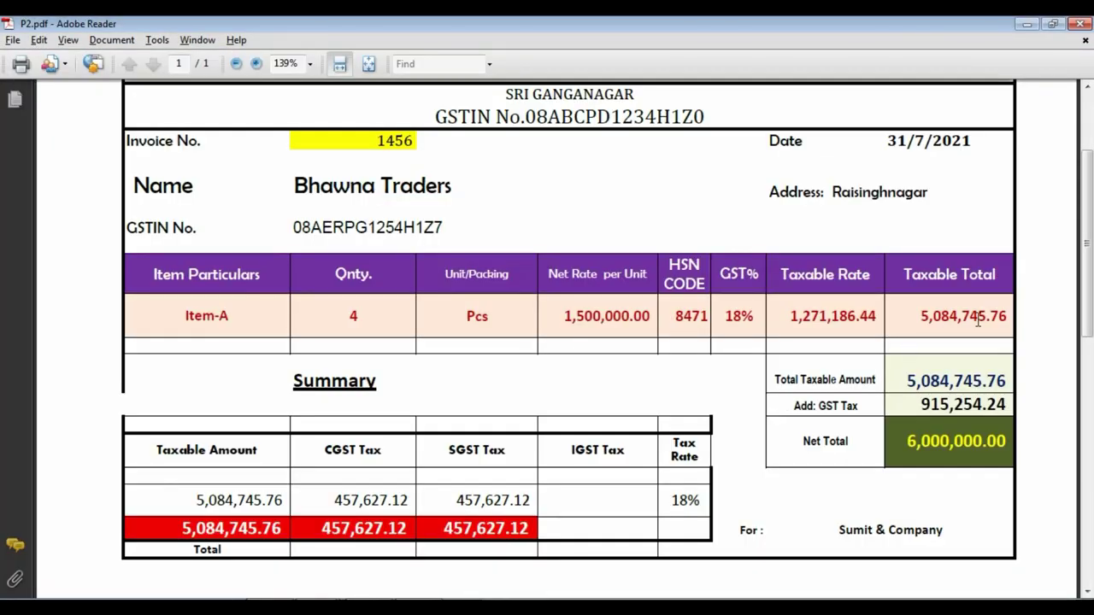
pyautogui.hotkey('alt', 'Tab')
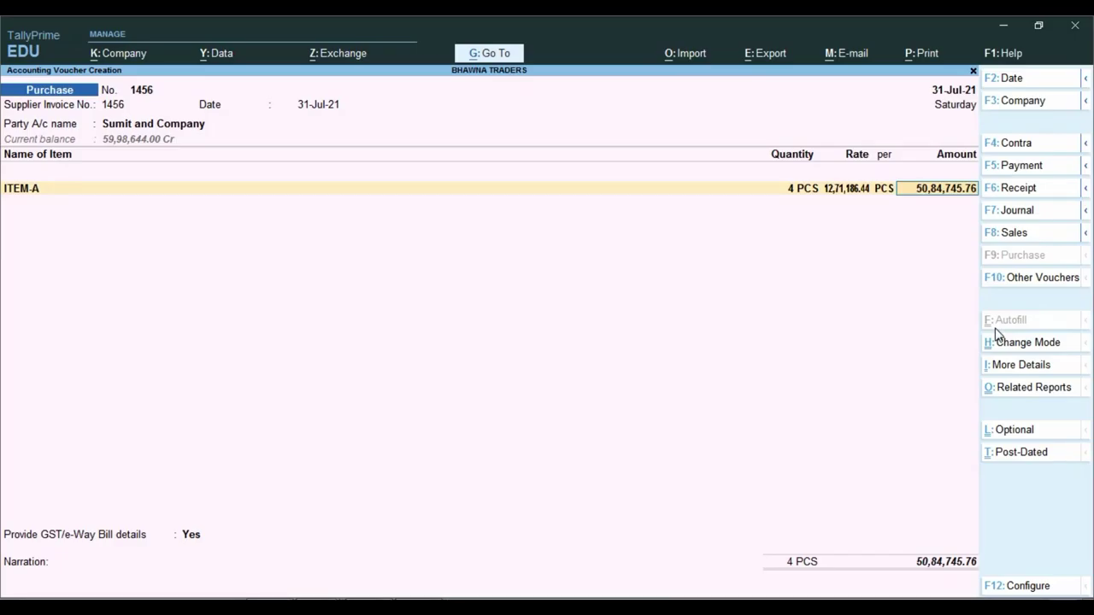
# Allocate ITEM-A to the GST 18% COMPUTER PARTS PUR ledger and accept 194Q TDS on Purchase as the nature of payment
pyautogui.press('Return')
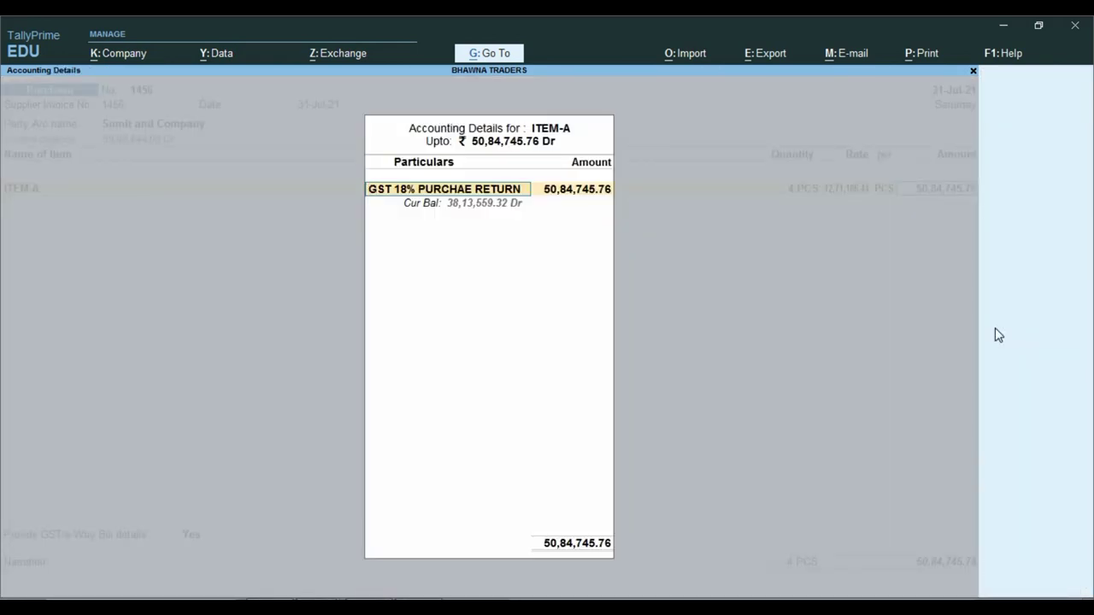
pyautogui.write('G')
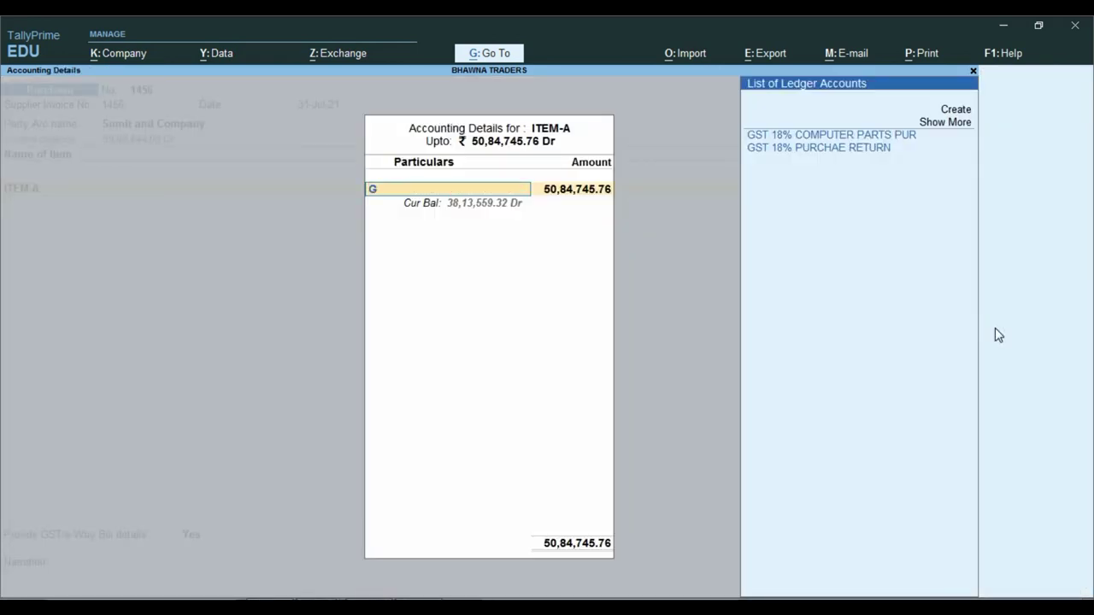
pyautogui.press('Return')
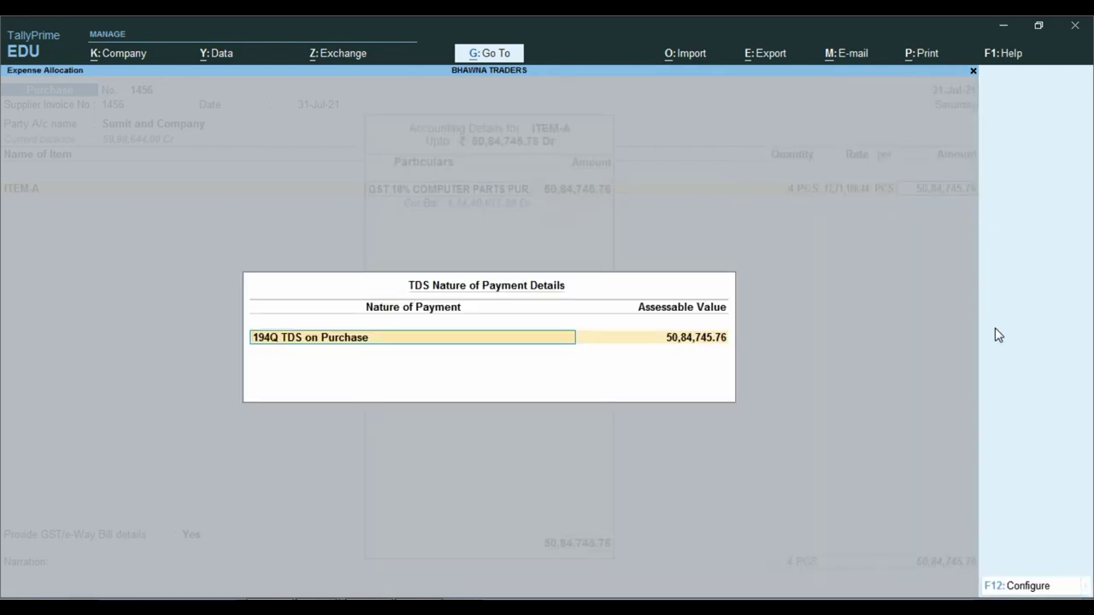
pyautogui.press('Return')
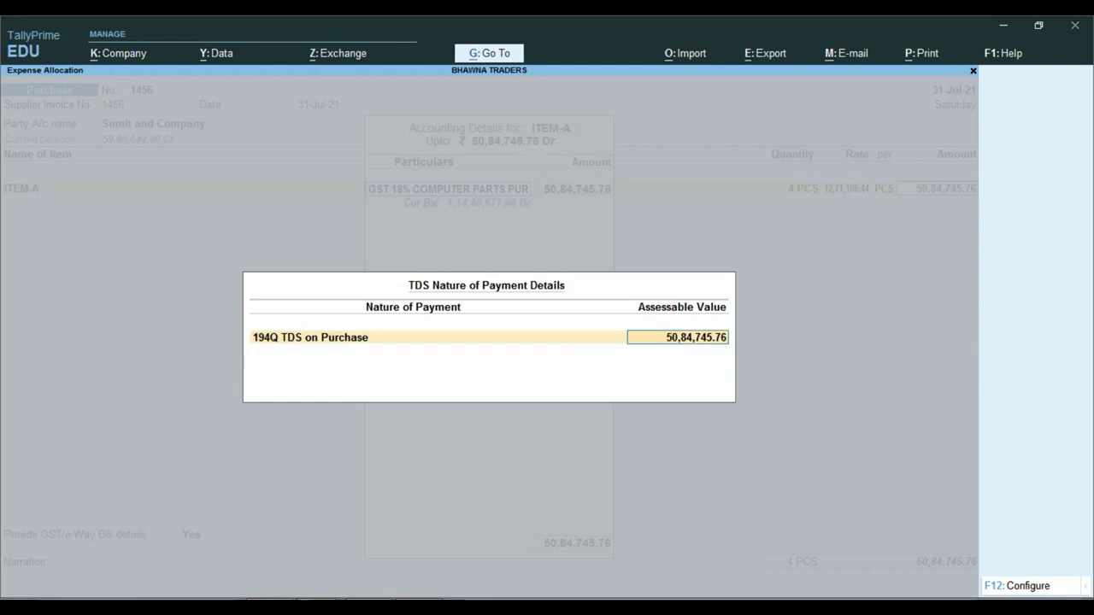
# Switch to the Excel worksheet and examine the taxable value of purchase return DN 1 for the TDS calculation
pyautogui.hotkey('alt', 'Tab')
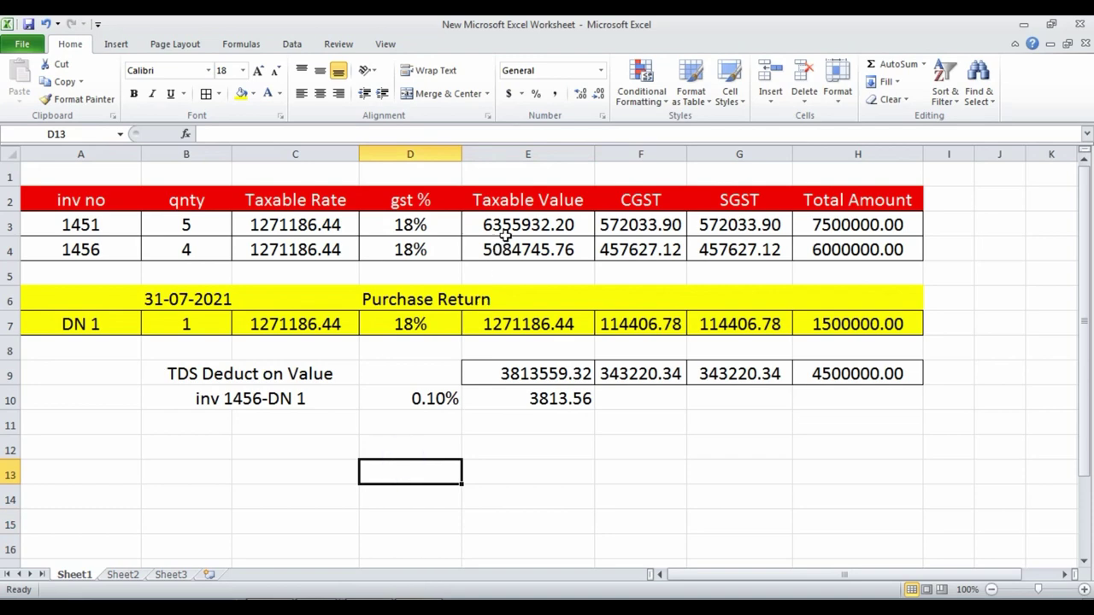
pyautogui.click(535, 329)
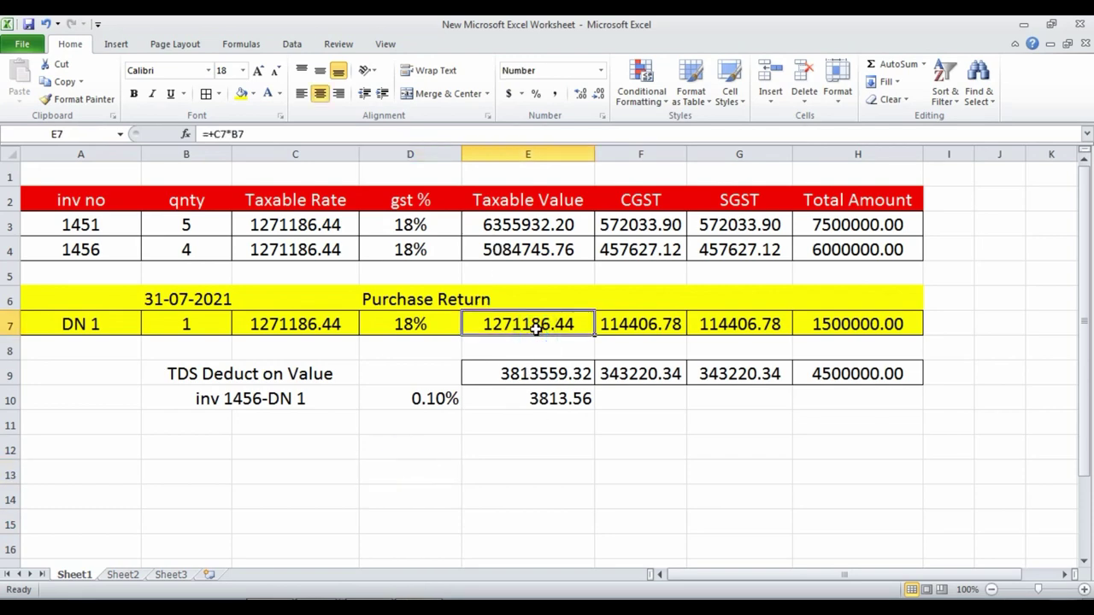